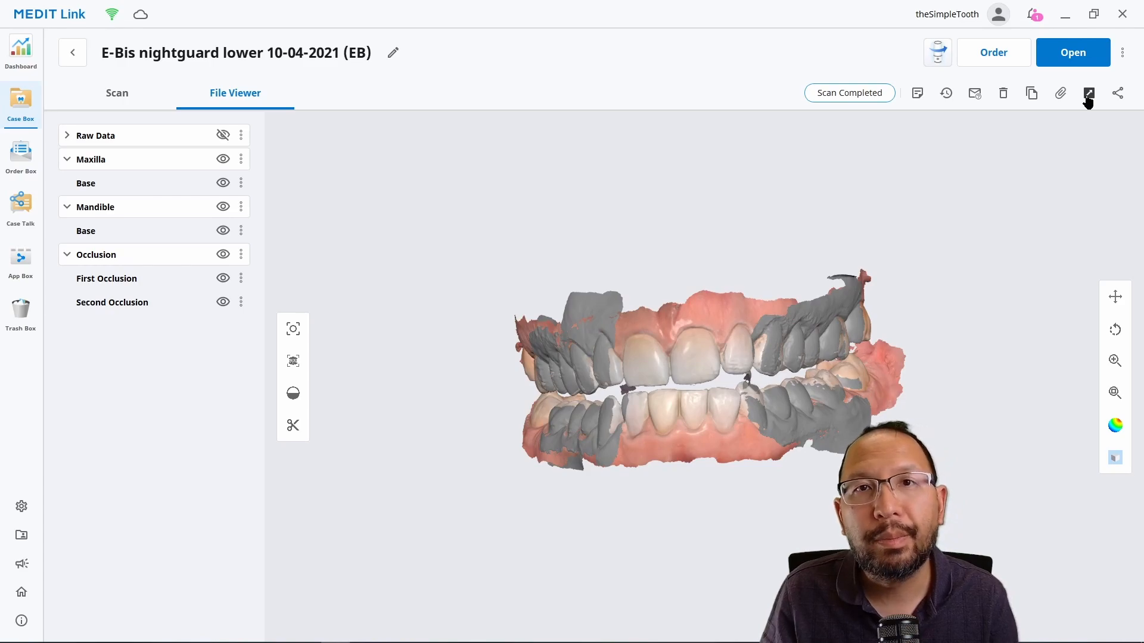
pyautogui.click(1088, 96)
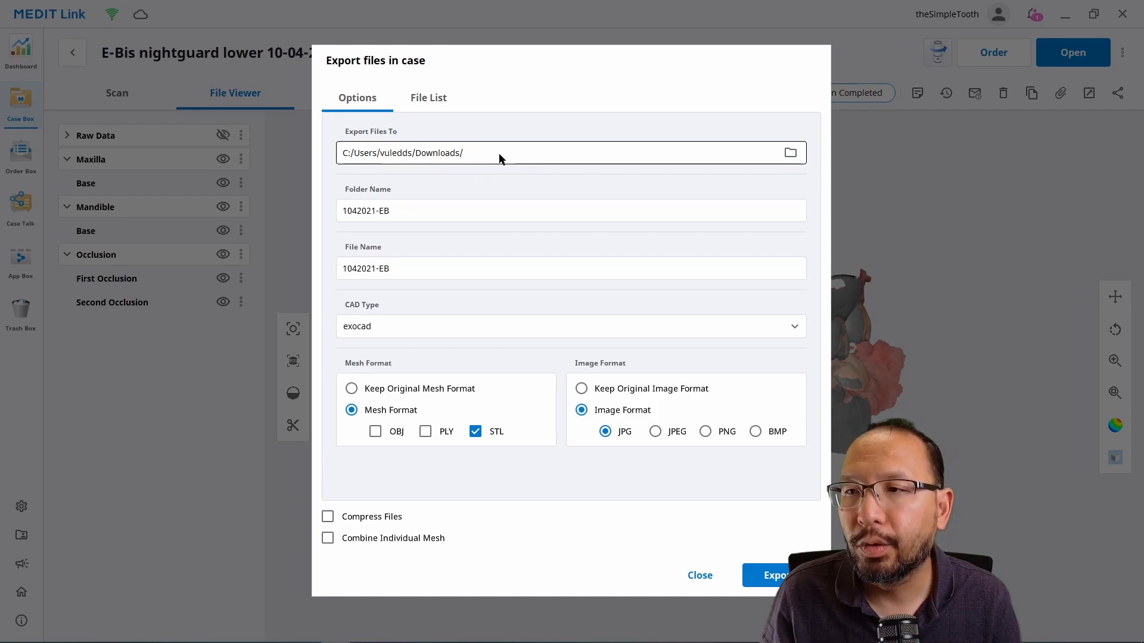
pyautogui.click(426, 217)
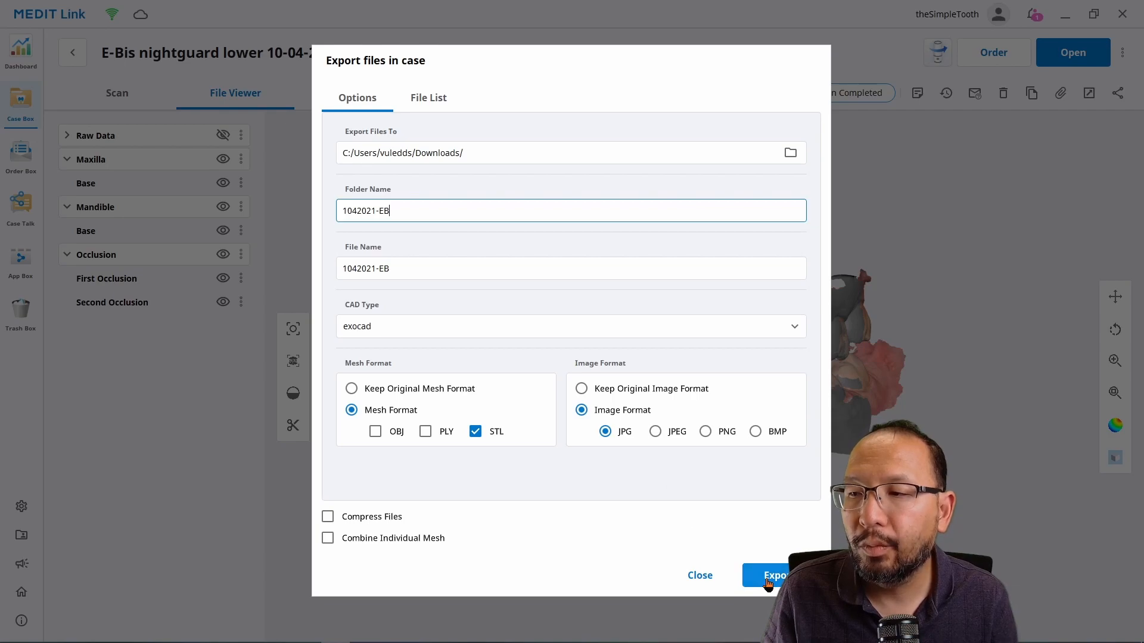
pyautogui.click(708, 576)
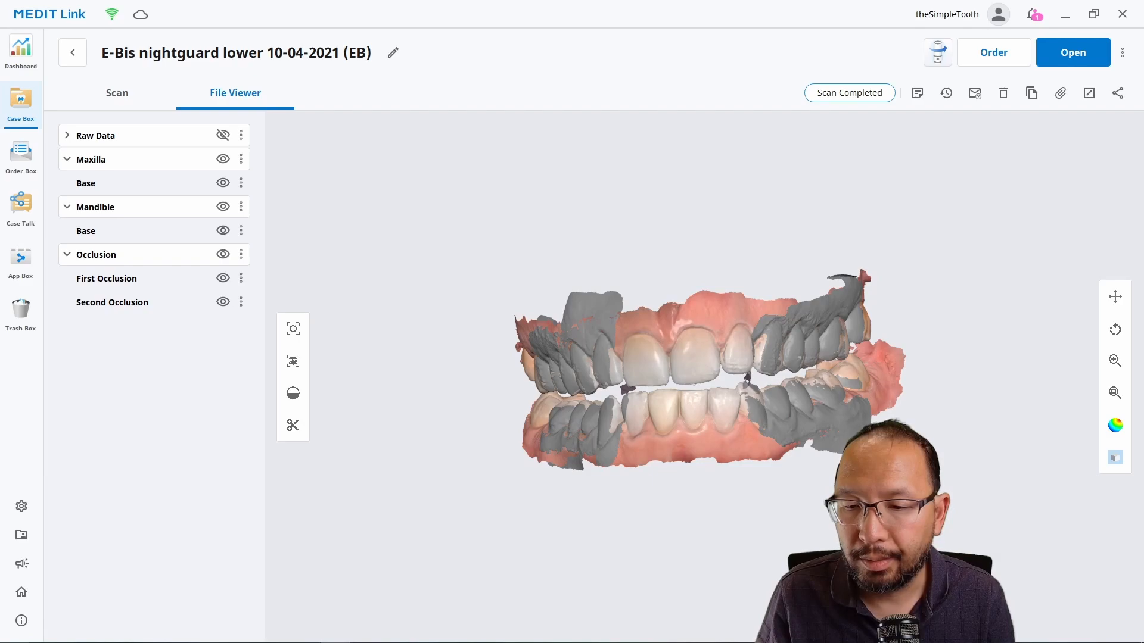
pyautogui.moveTo(102, 642)
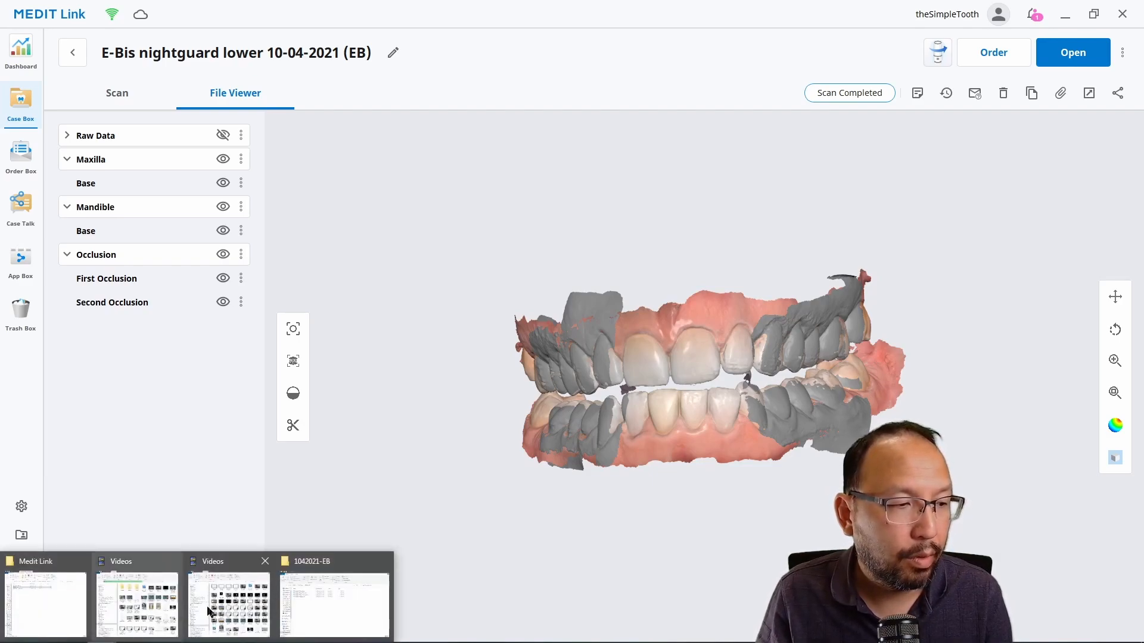
pyautogui.click(326, 599)
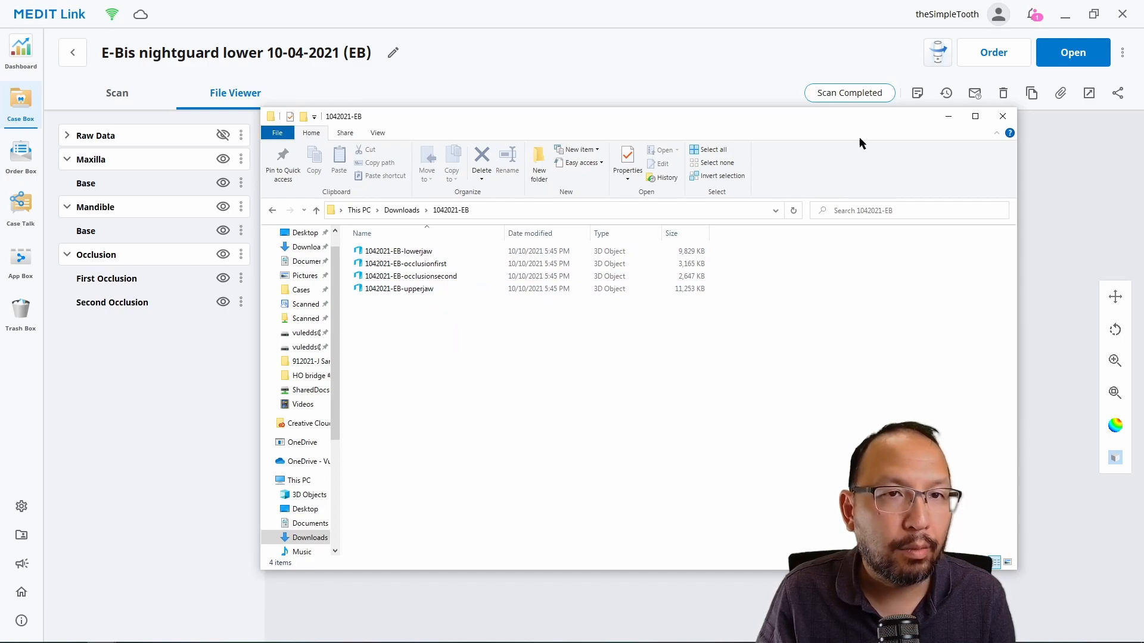
pyautogui.click(1065, 14)
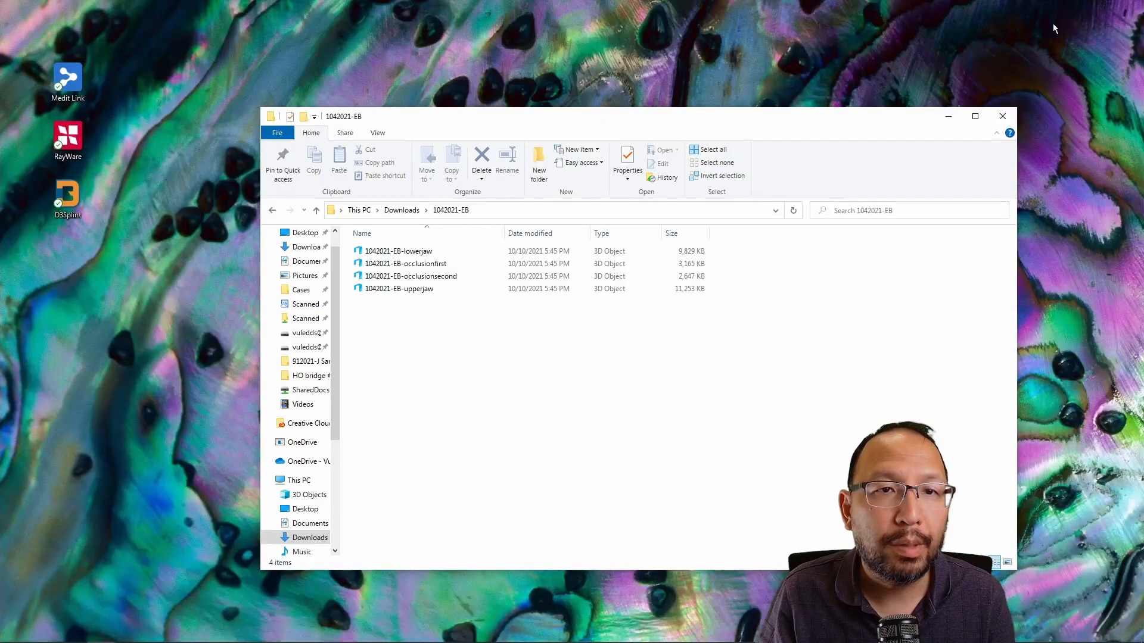
pyautogui.click(948, 117)
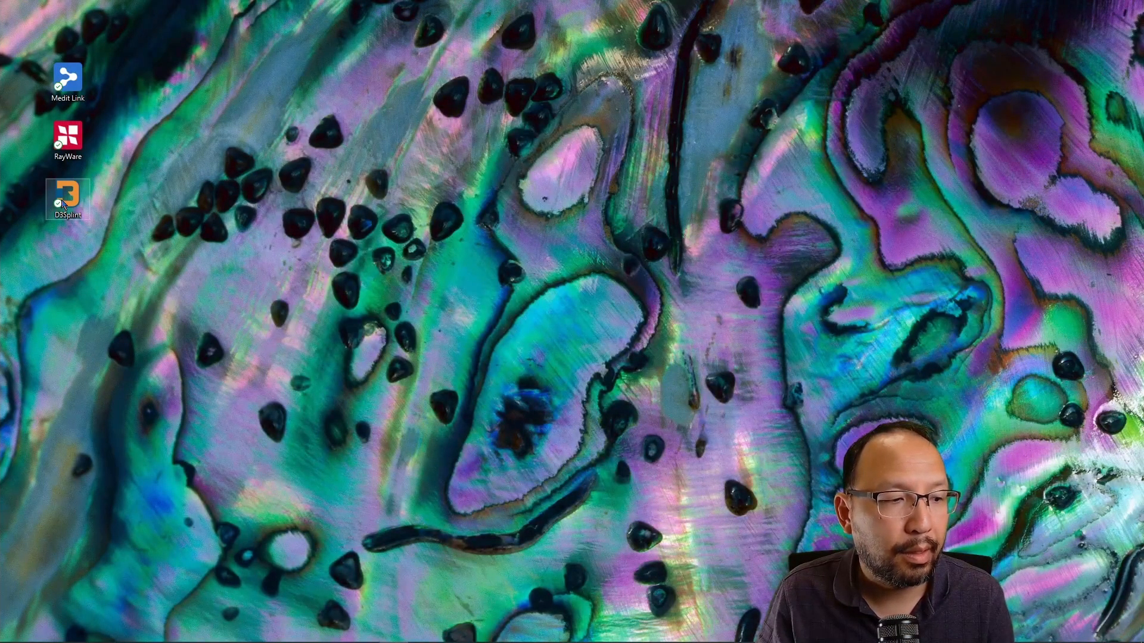
# Step: Start D3Splint Blender 2.79, close User Preferences, maximize the window and dismiss the splash screen
pyautogui.doubleClick(66, 199)
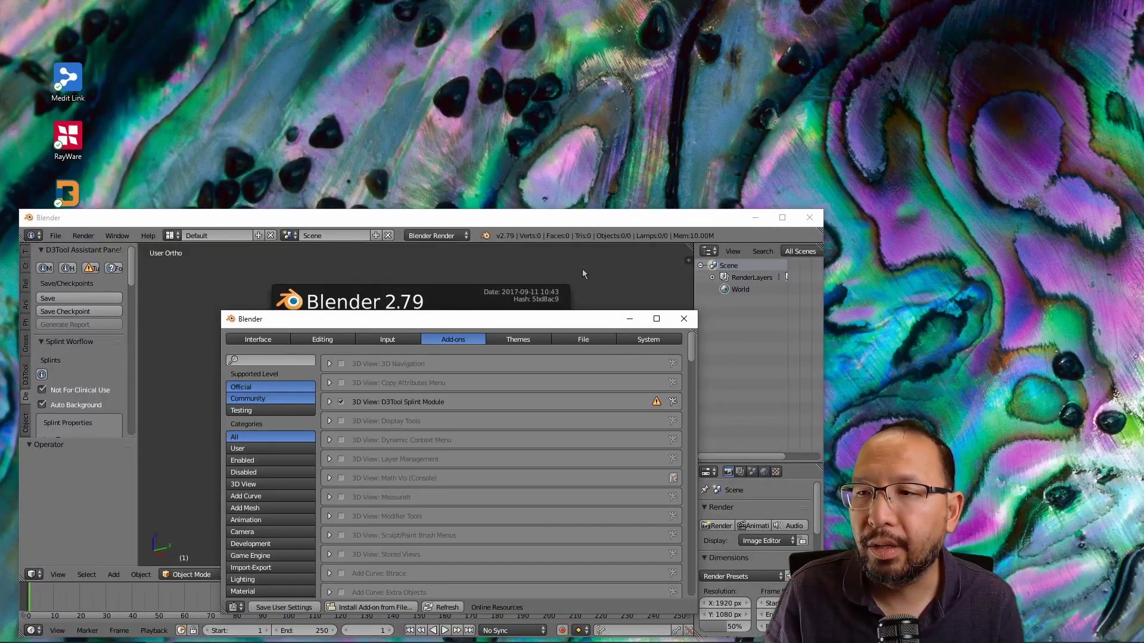
pyautogui.click(329, 402)
pyautogui.click(330, 402)
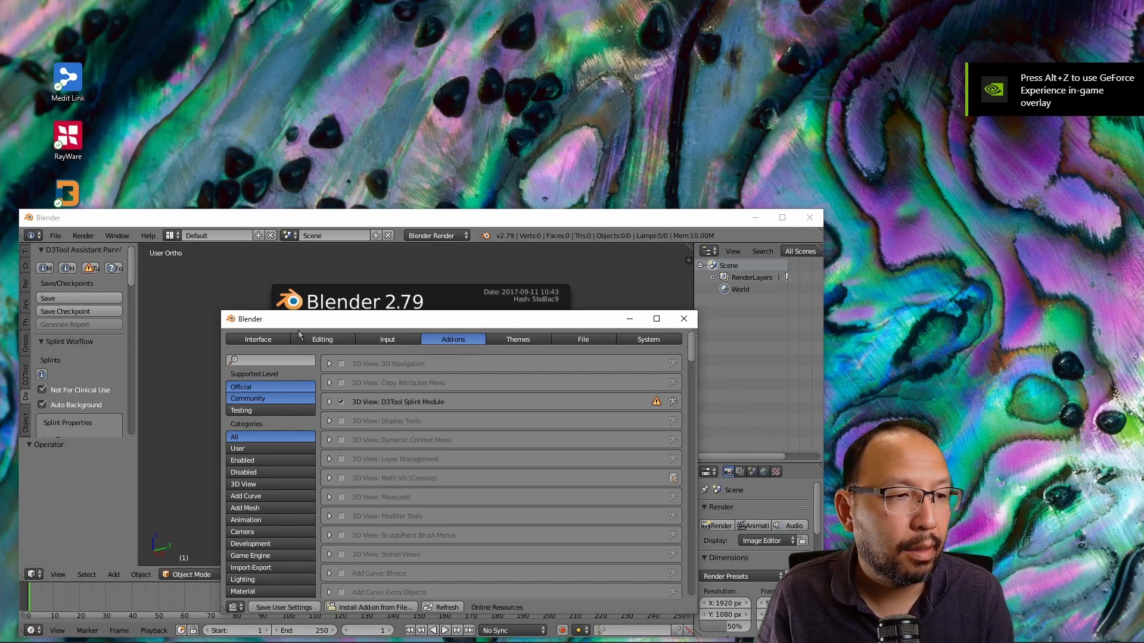
pyautogui.click(689, 322)
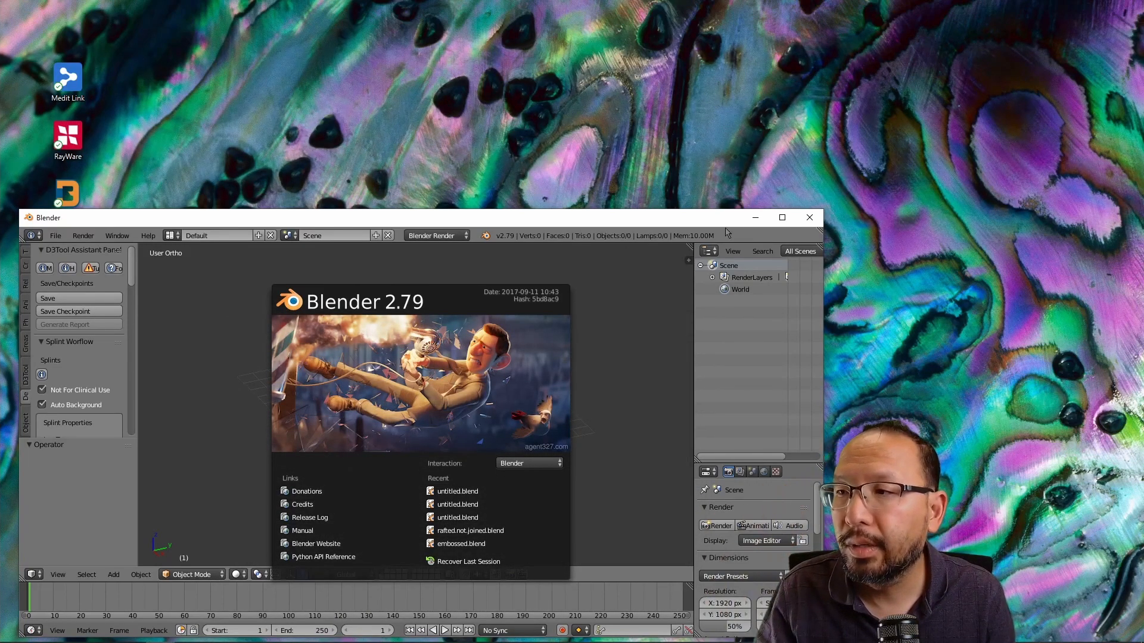
pyautogui.click(782, 218)
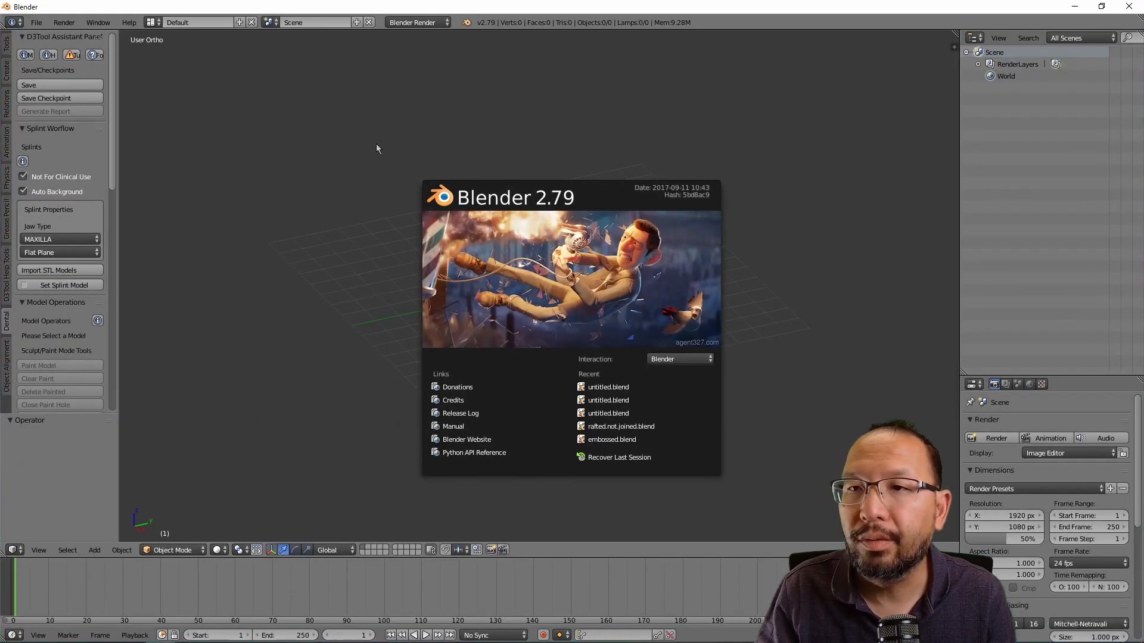
pyautogui.click(76, 87)
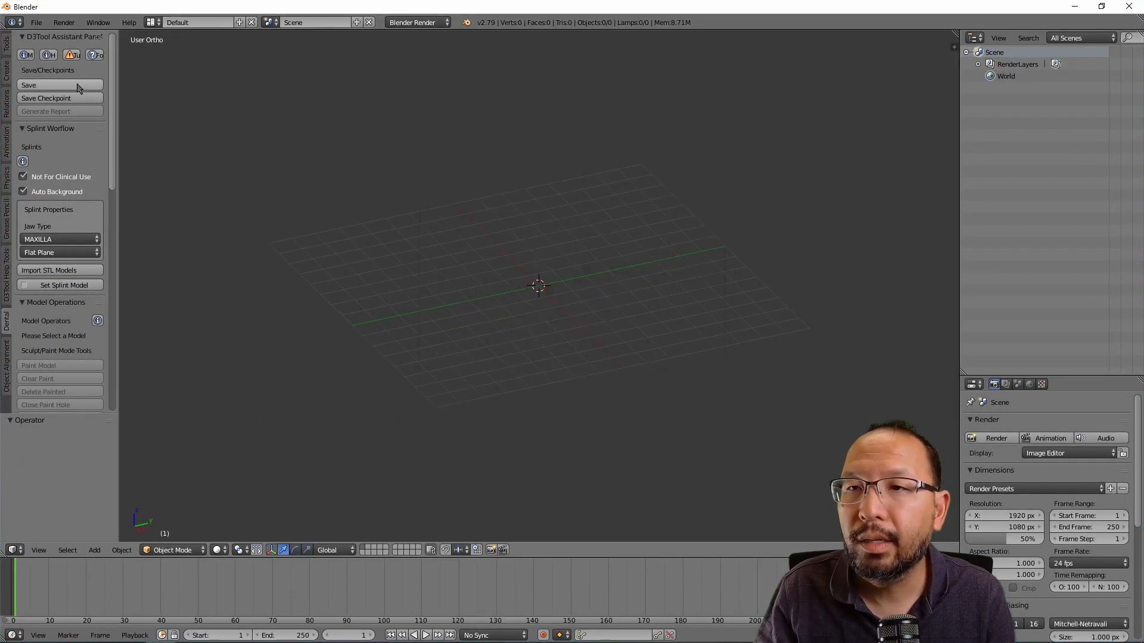
pyautogui.click(71, 86)
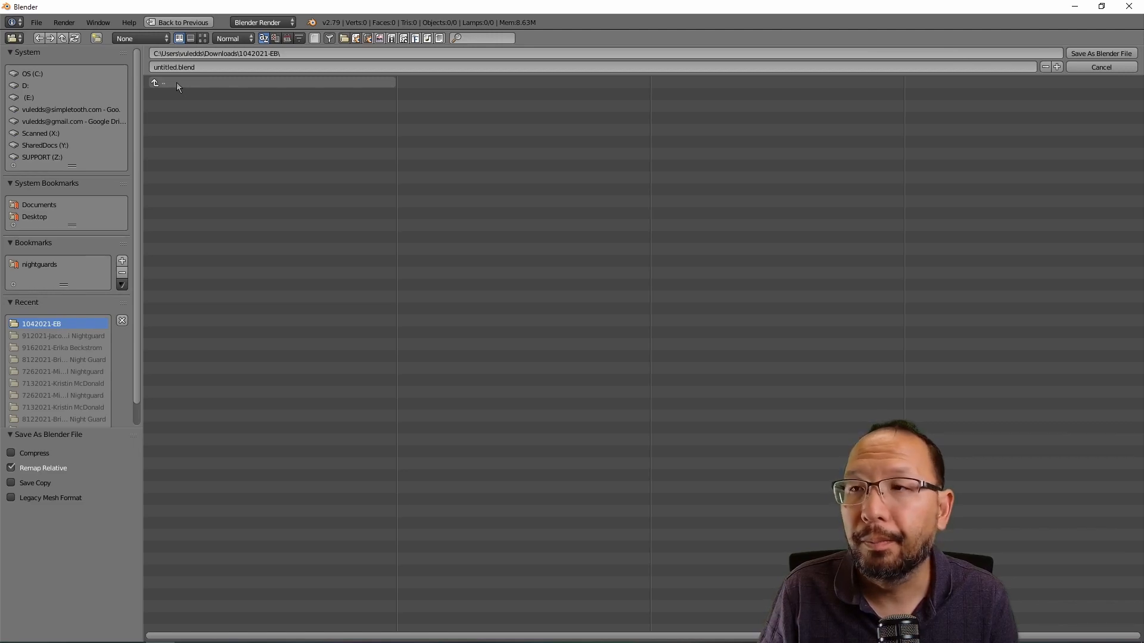
pyautogui.click(209, 67)
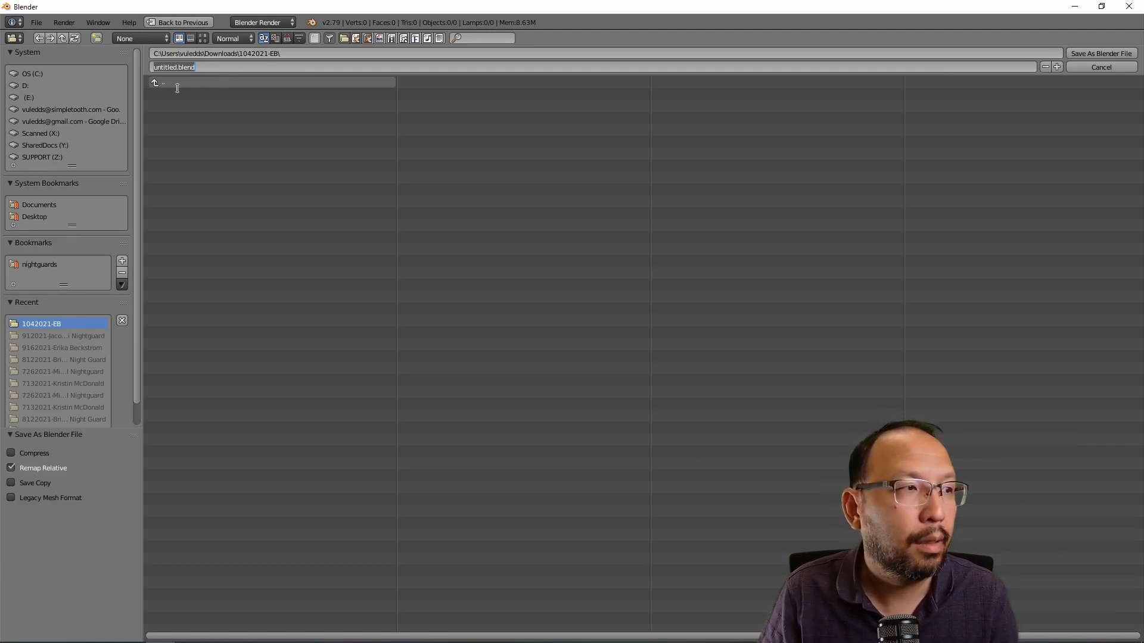
pyautogui.click(303, 58)
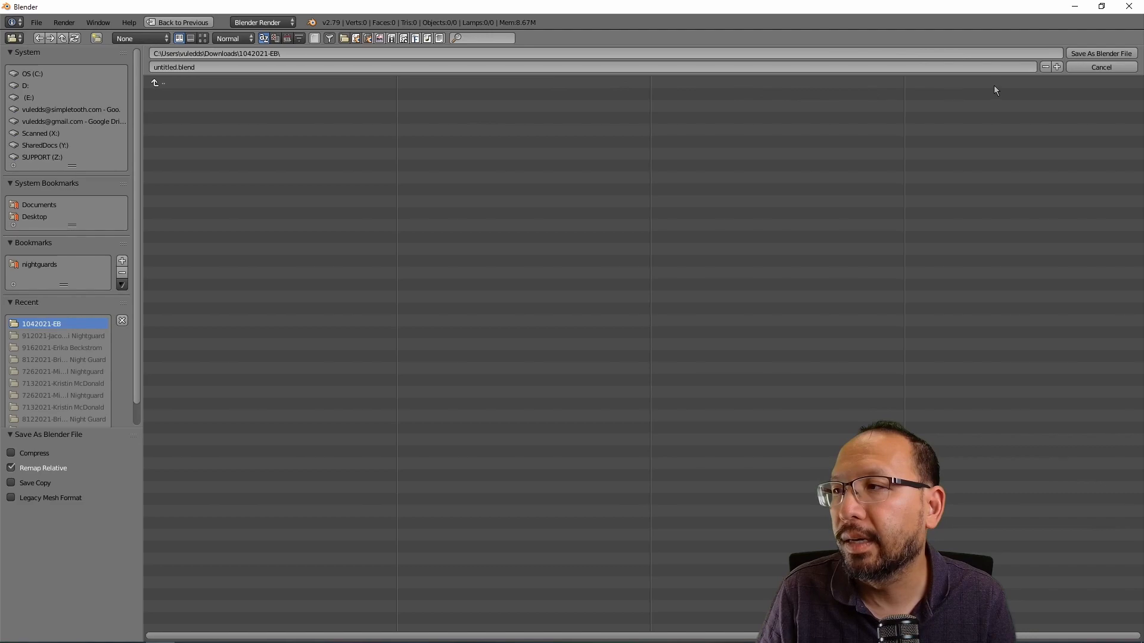
pyautogui.click(1086, 55)
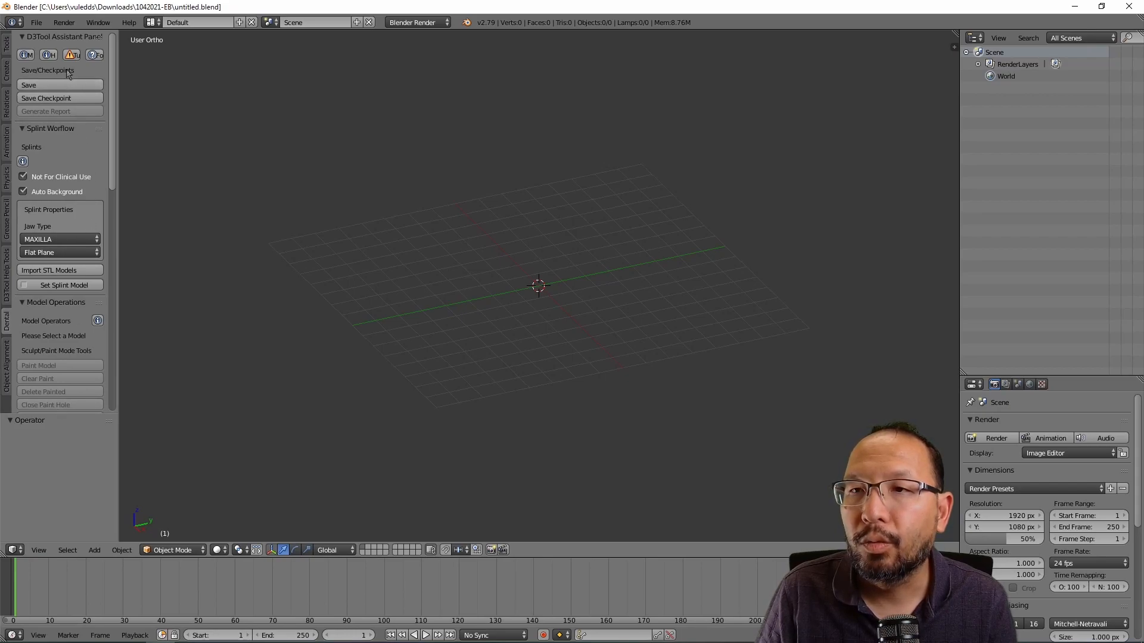
# Step: Set Jaw Type to MANDIBLE in the D3Tool splint panel, keeping Flat Plane
pyautogui.scroll(-10, 52, 171)
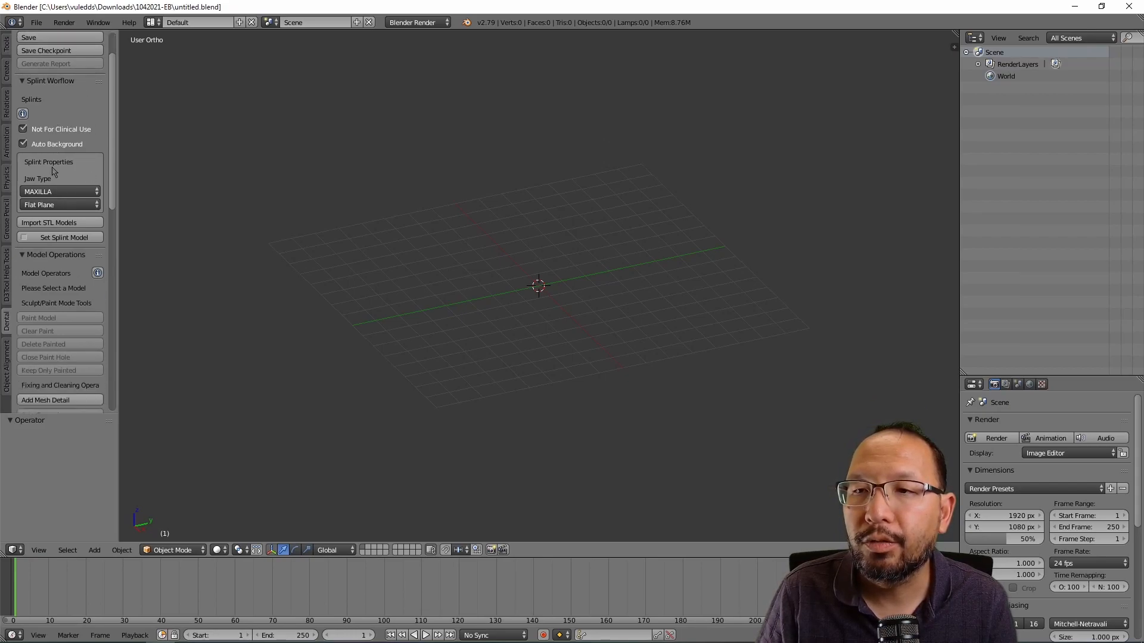
pyautogui.scroll(-5, 52, 171)
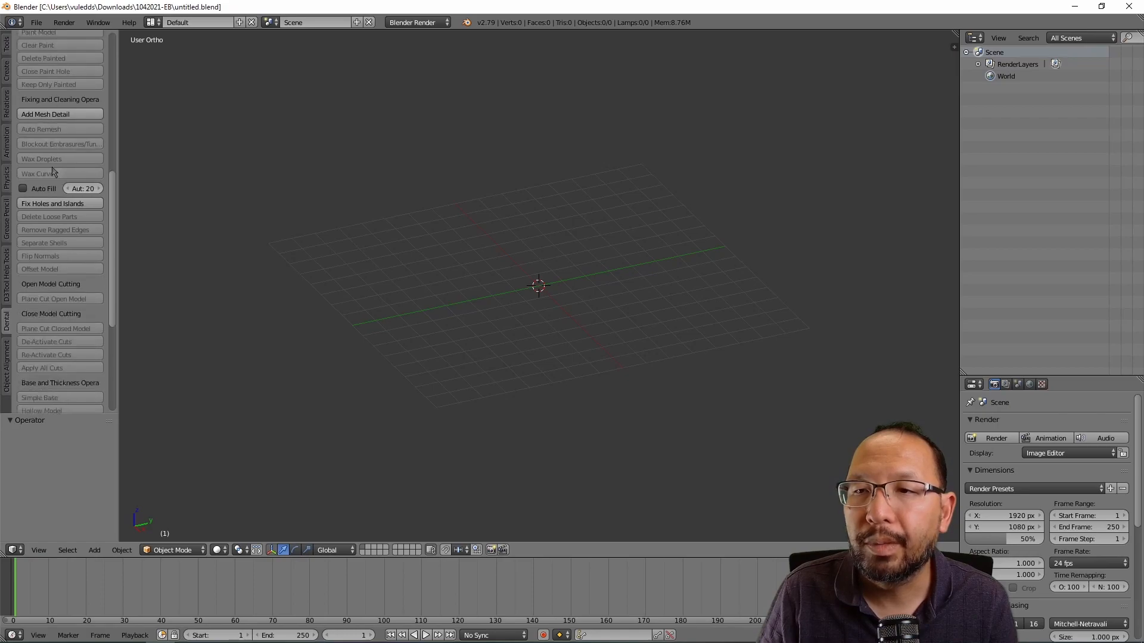
pyautogui.scroll(3, 52, 172)
pyautogui.scroll(10, 52, 171)
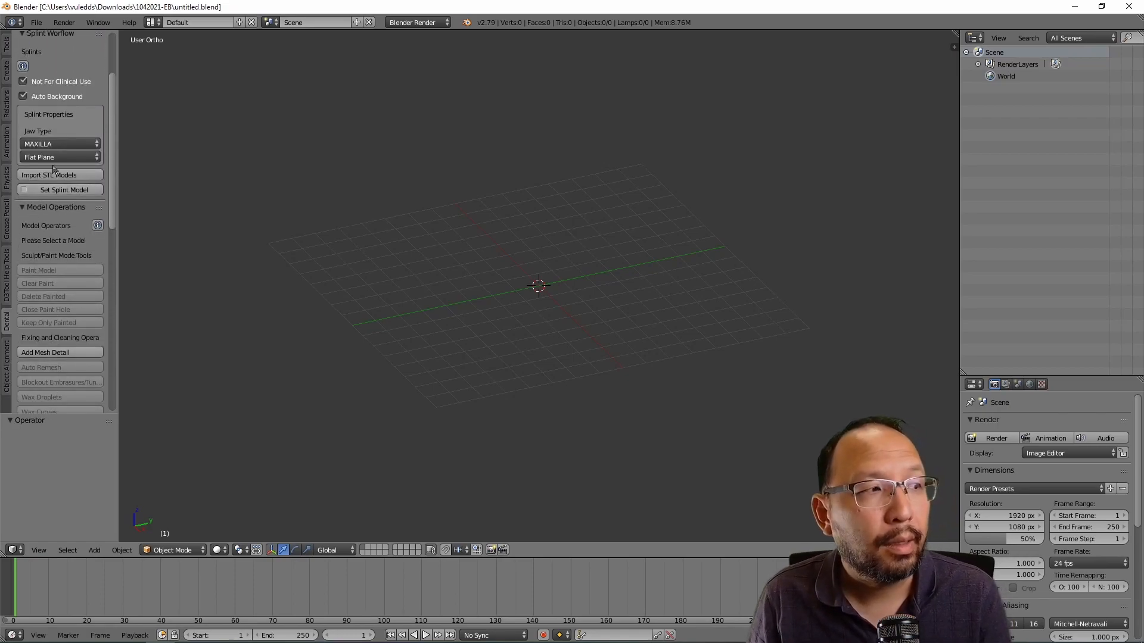
pyautogui.scroll(2, 64, 143)
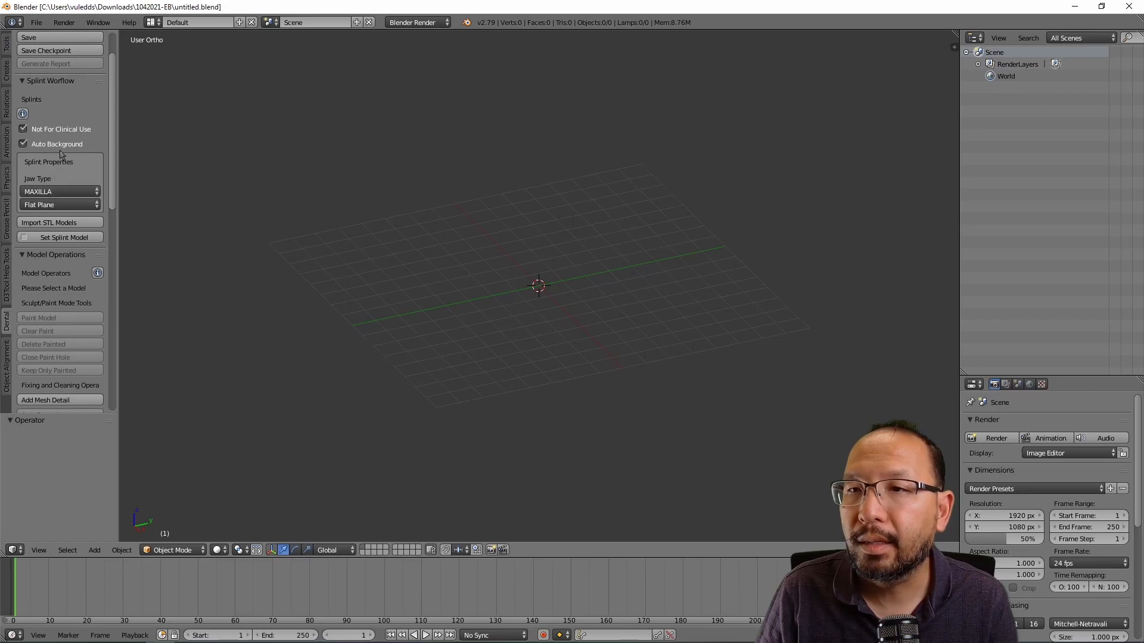
pyautogui.click(62, 195)
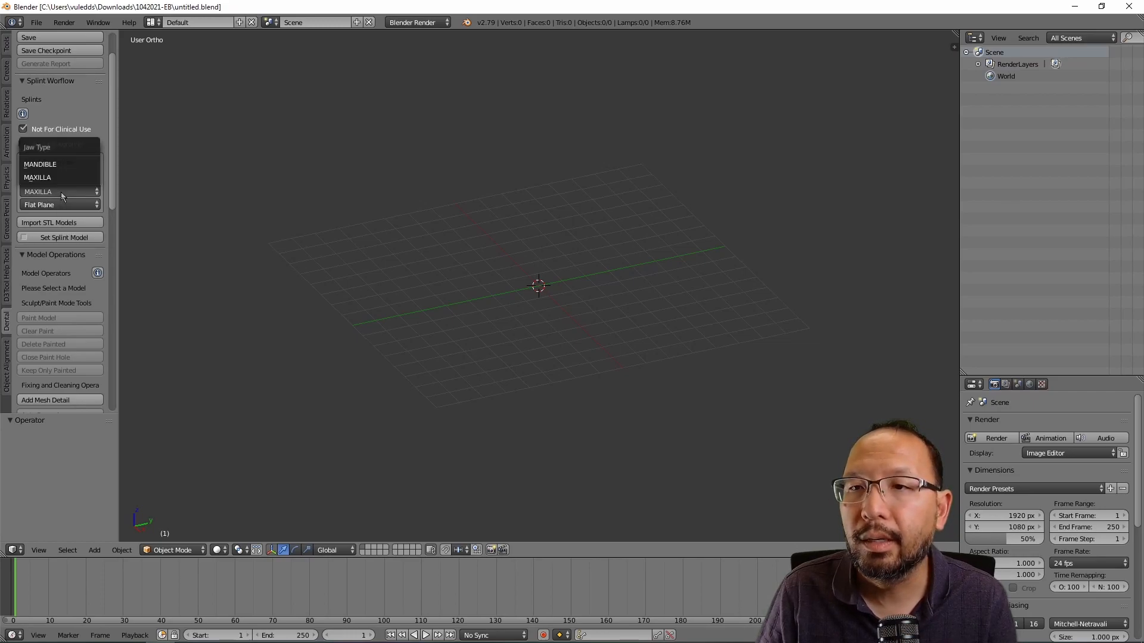
pyautogui.click(58, 171)
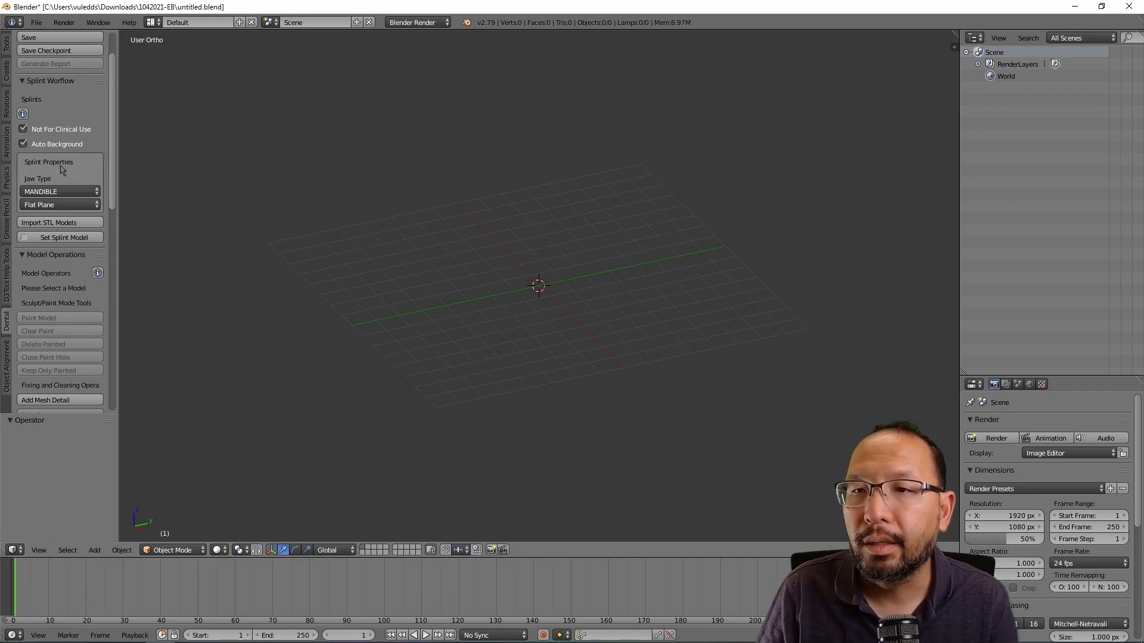
pyautogui.scroll(-3, 66, 206)
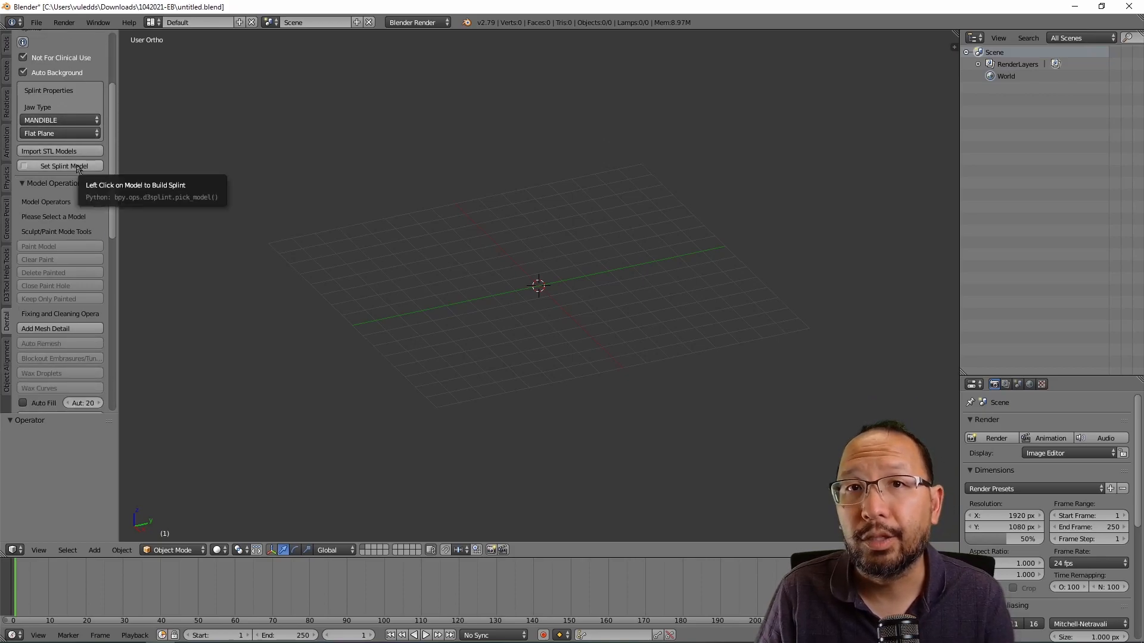
pyautogui.click(60, 151)
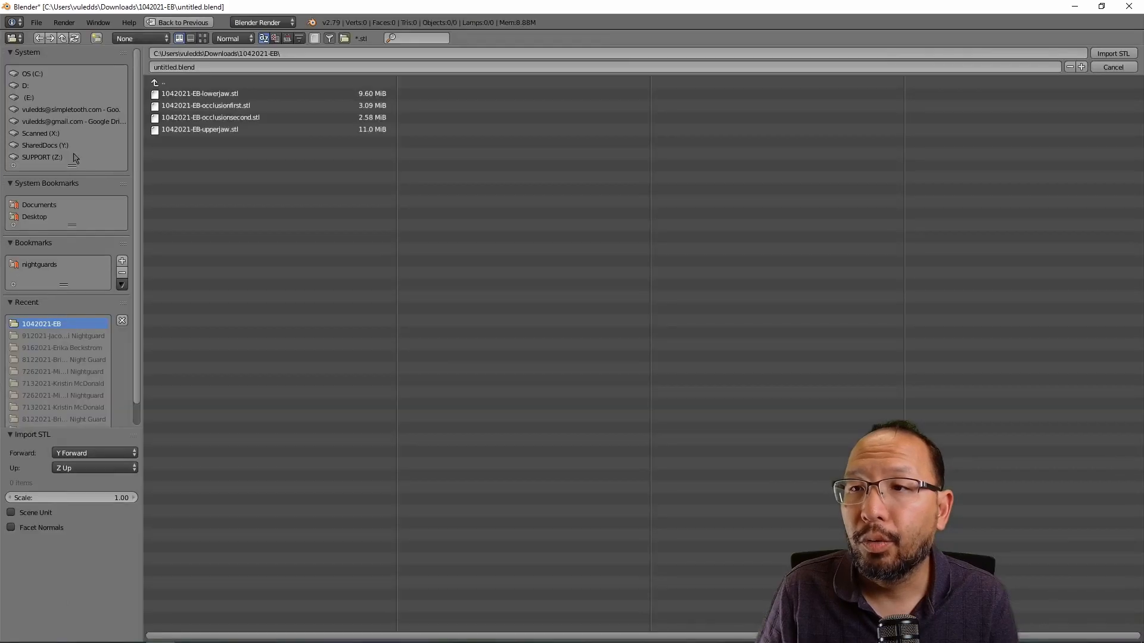
pyautogui.click(232, 94)
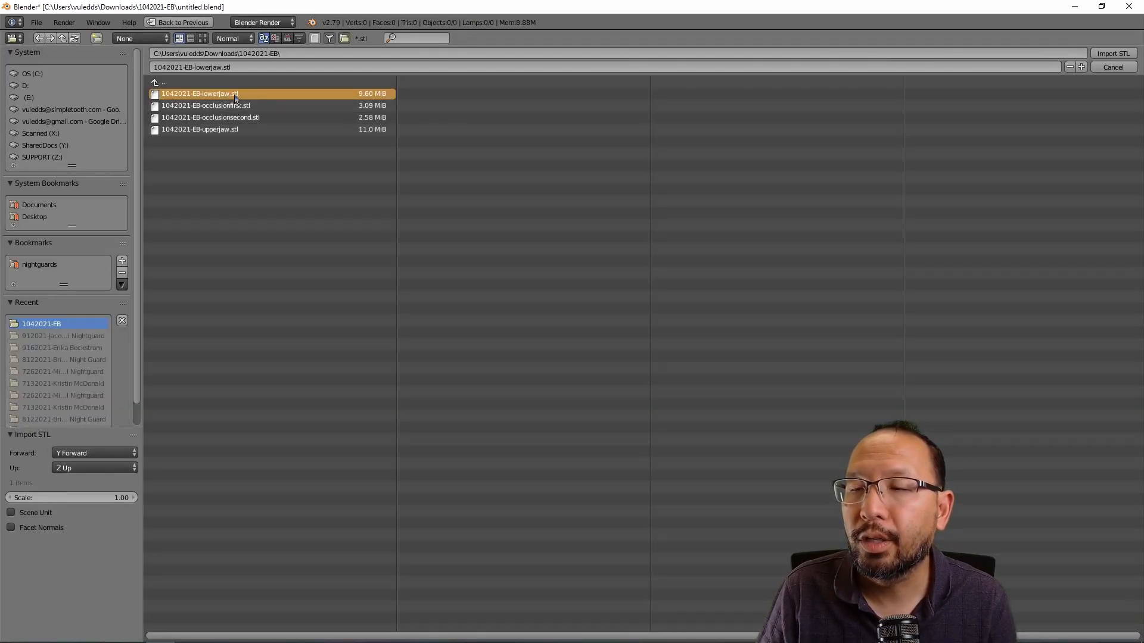
pyautogui.keyDown('shift'); pyautogui.click(227, 129); pyautogui.keyUp('shift')
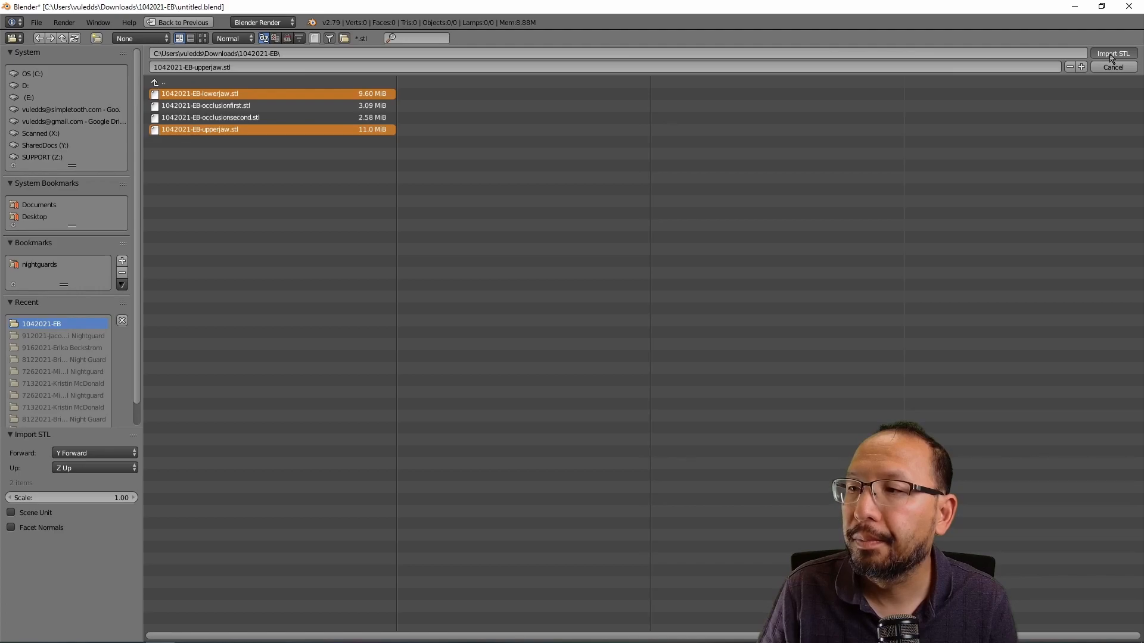
pyautogui.click(1111, 55)
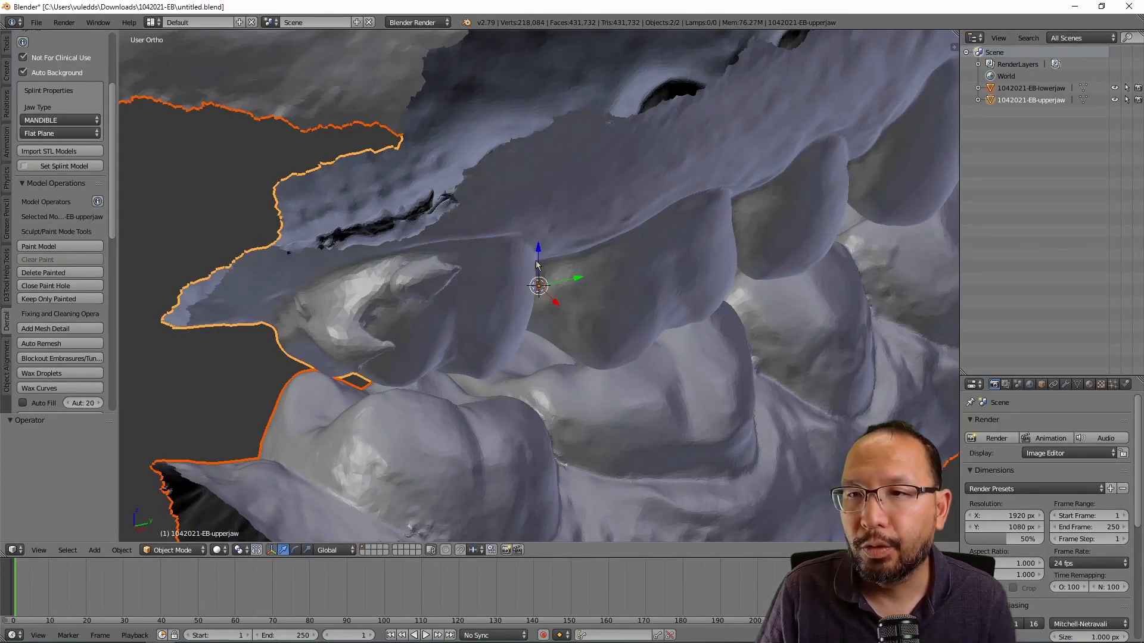
pyautogui.scroll(-6, 533, 264)
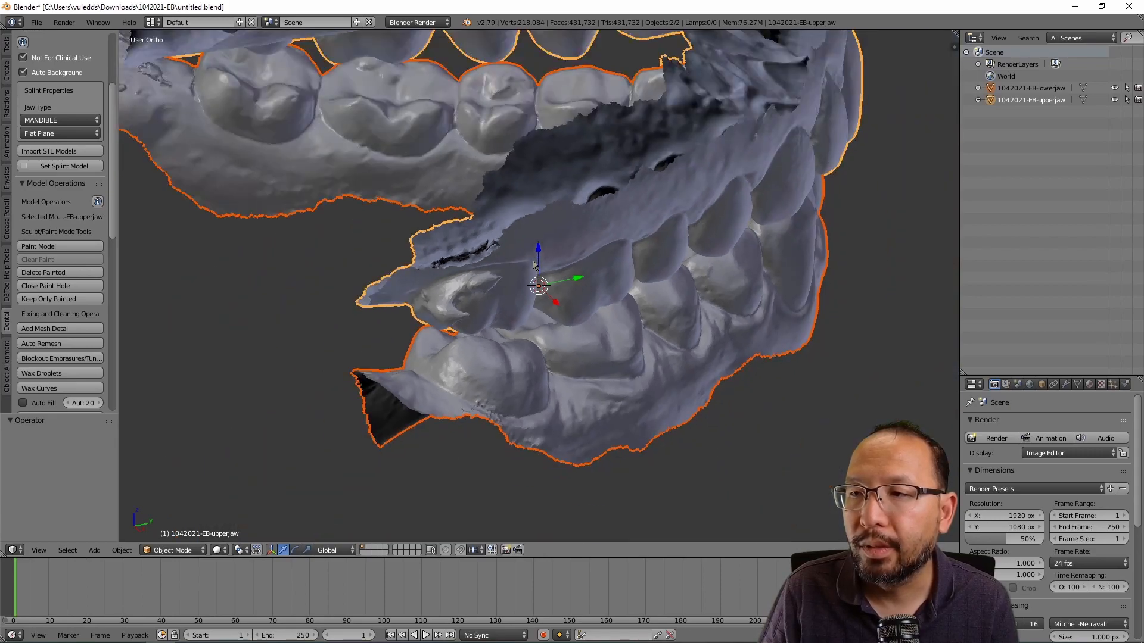
pyautogui.scroll(-3, 534, 264)
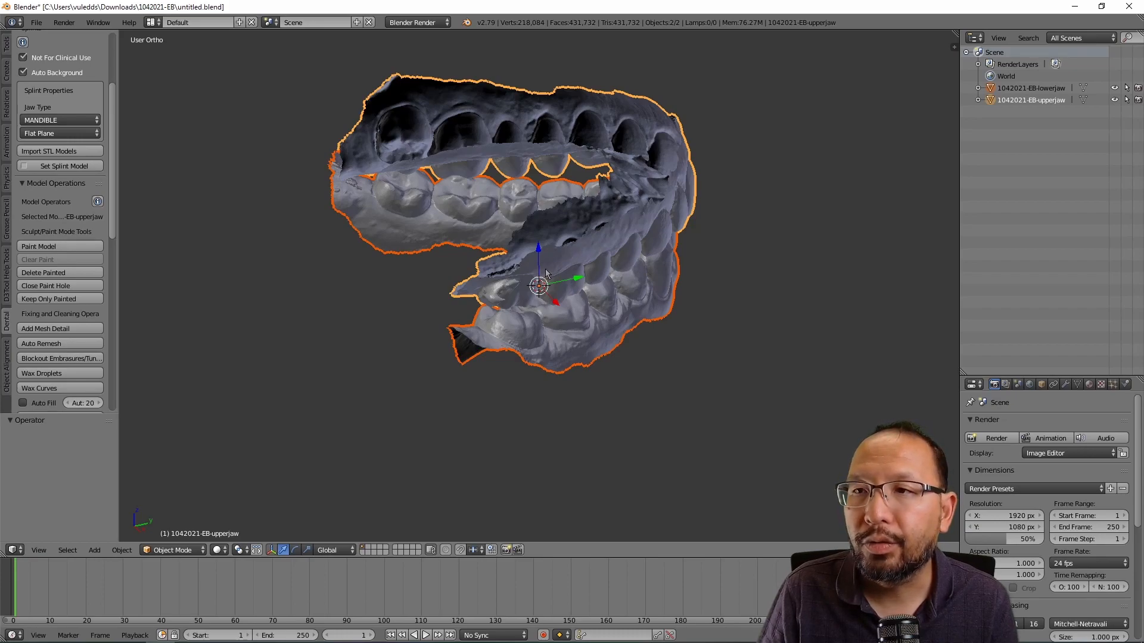
pyautogui.moveTo(559, 280); pyautogui.dragTo(525, 291, button='middle')
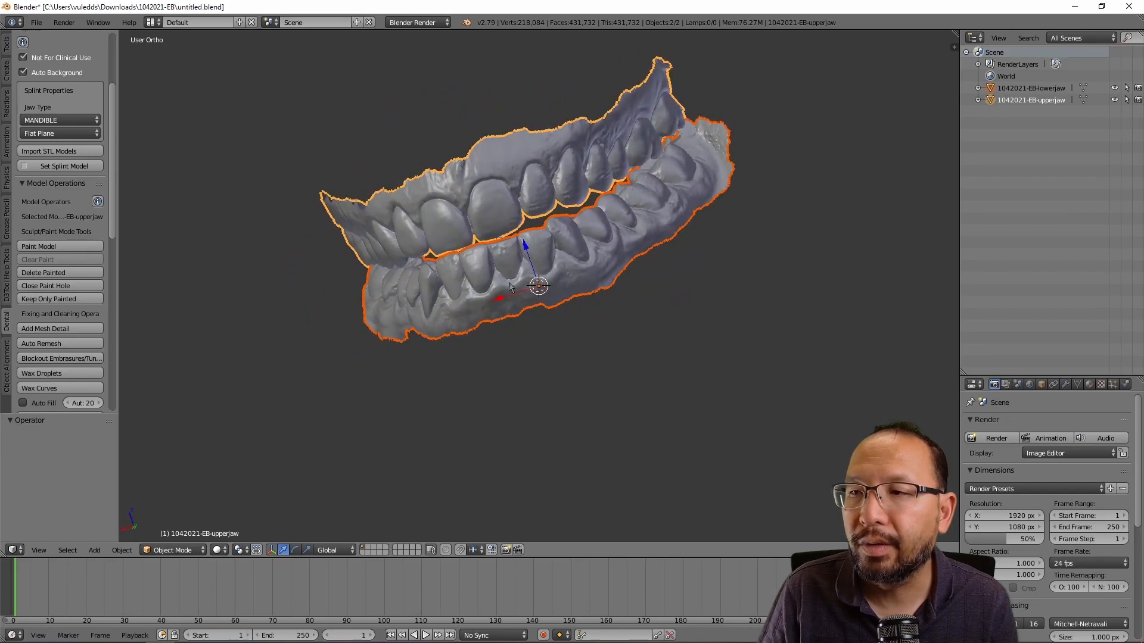
pyautogui.moveTo(329, 307); pyautogui.dragTo(603, 196, button='middle')
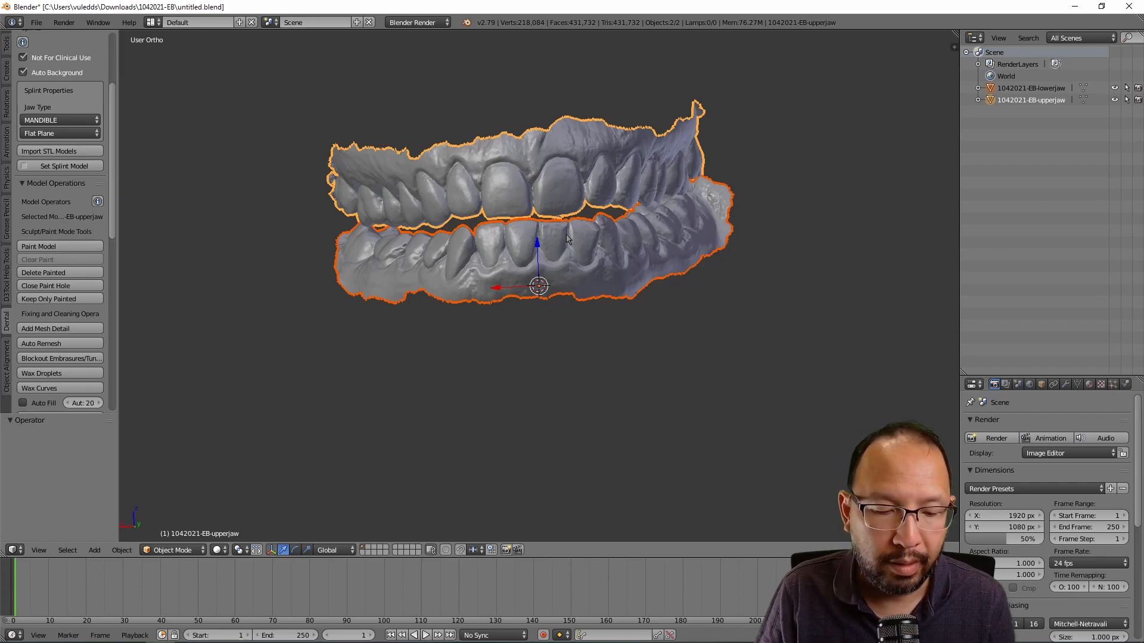
pyautogui.keyDown('shift'); pyautogui.moveTo(567, 238); pyautogui.dragTo(543, 278, button='middle'); pyautogui.keyUp('shift')
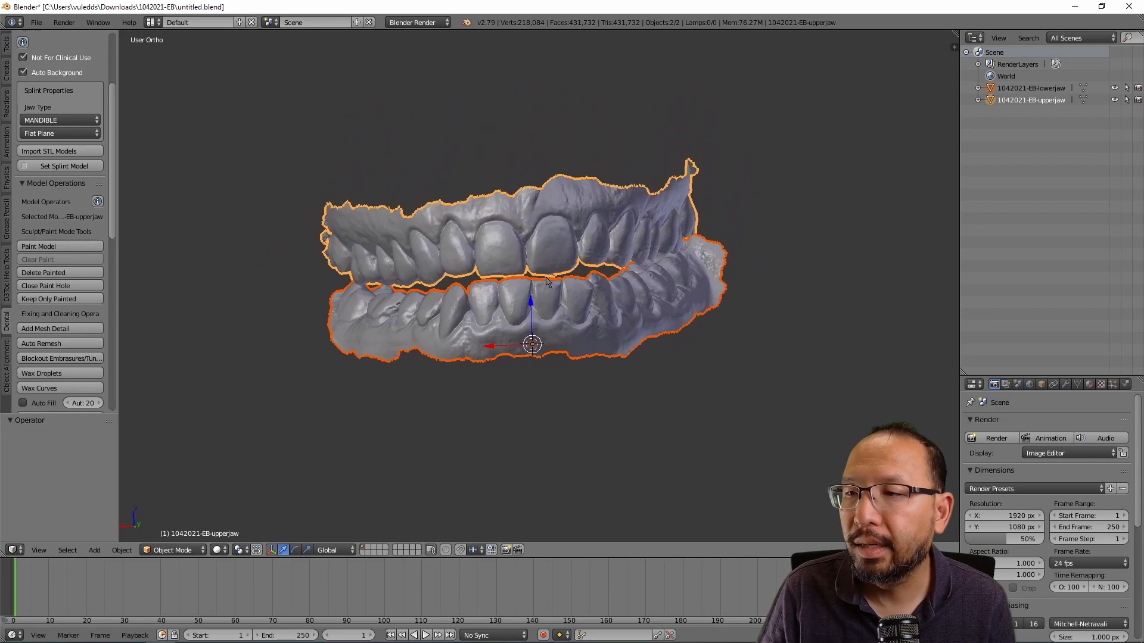
pyautogui.rightClick(514, 278)
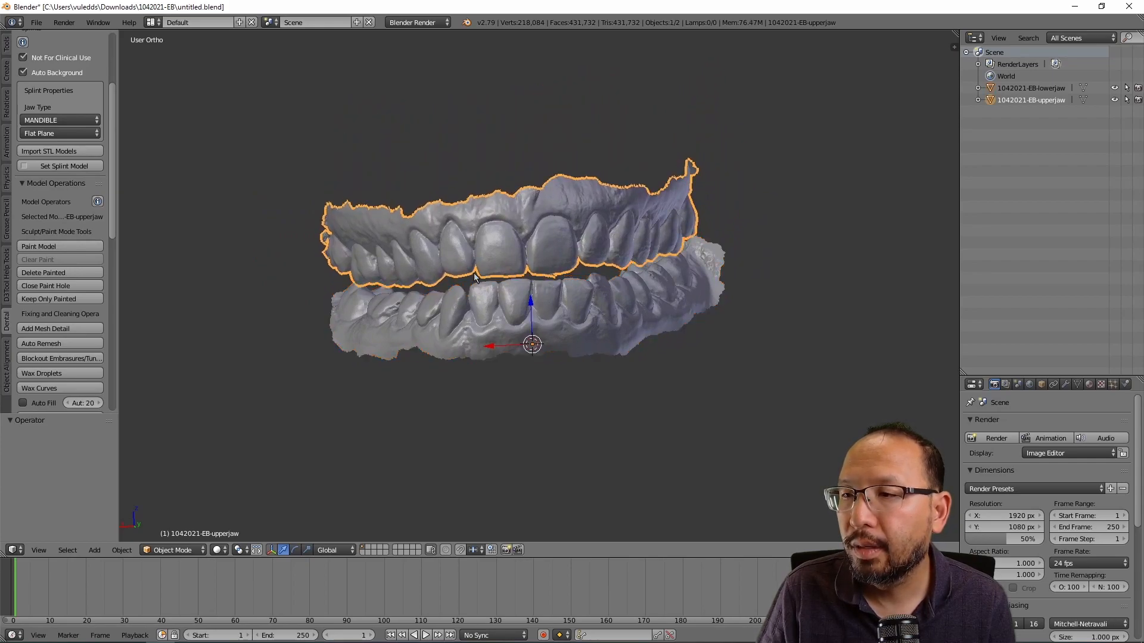
pyautogui.moveTo(521, 264)
pyautogui.mouseDown(button='middle')
pyautogui.moveTo(485, 269)
pyautogui.moveTo(519, 218)
pyautogui.moveTo(527, 278)
pyautogui.mouseUp(button='middle')
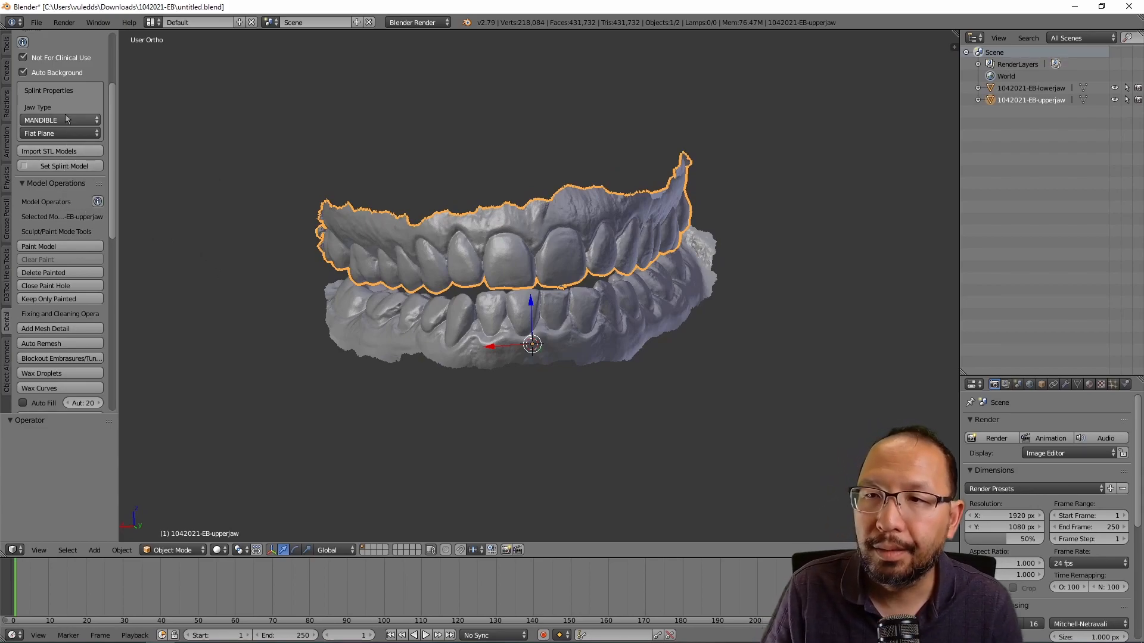
# Step: Assign the lower-jaw scan as Splint Model and the upper-jaw scan as Opposing
pyautogui.click(67, 166)
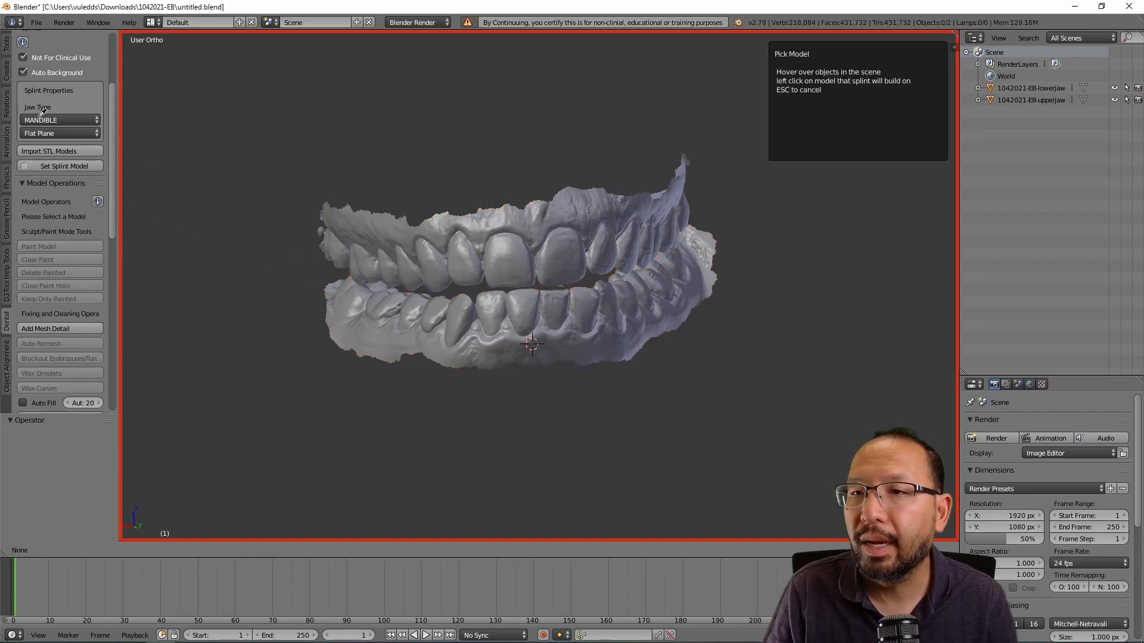
pyautogui.click(450, 307)
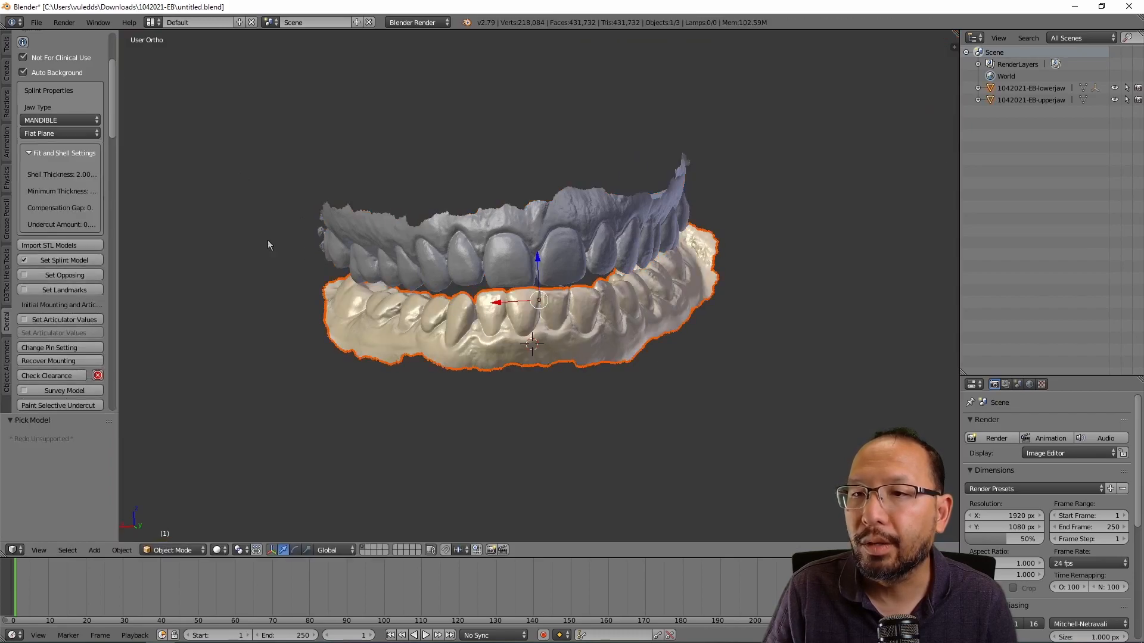
pyautogui.click(64, 274)
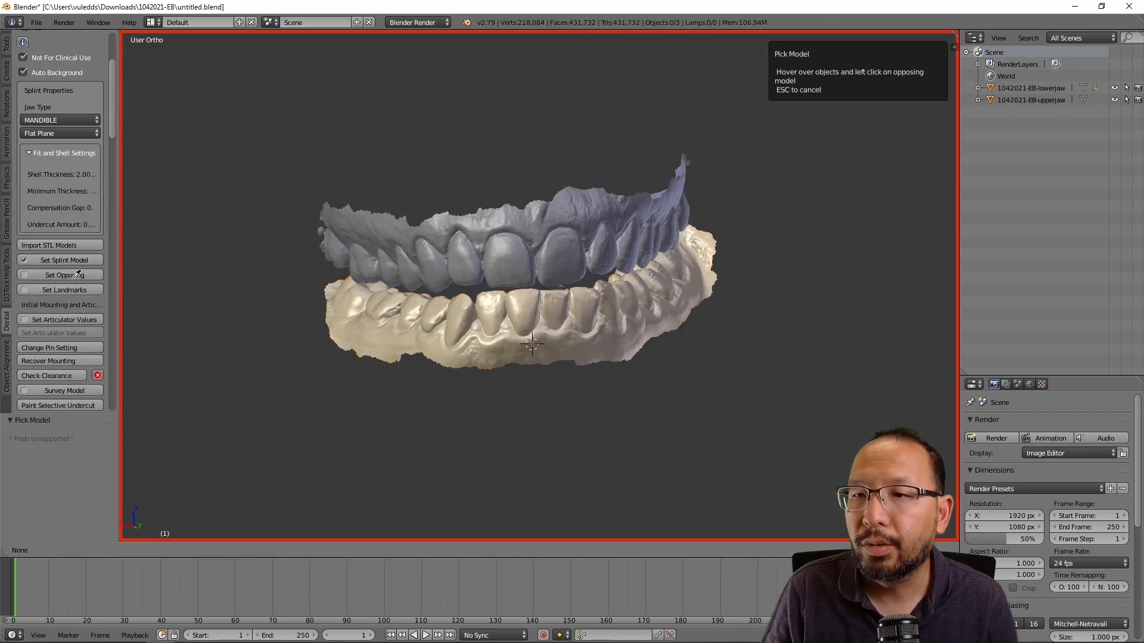
pyautogui.click(552, 242)
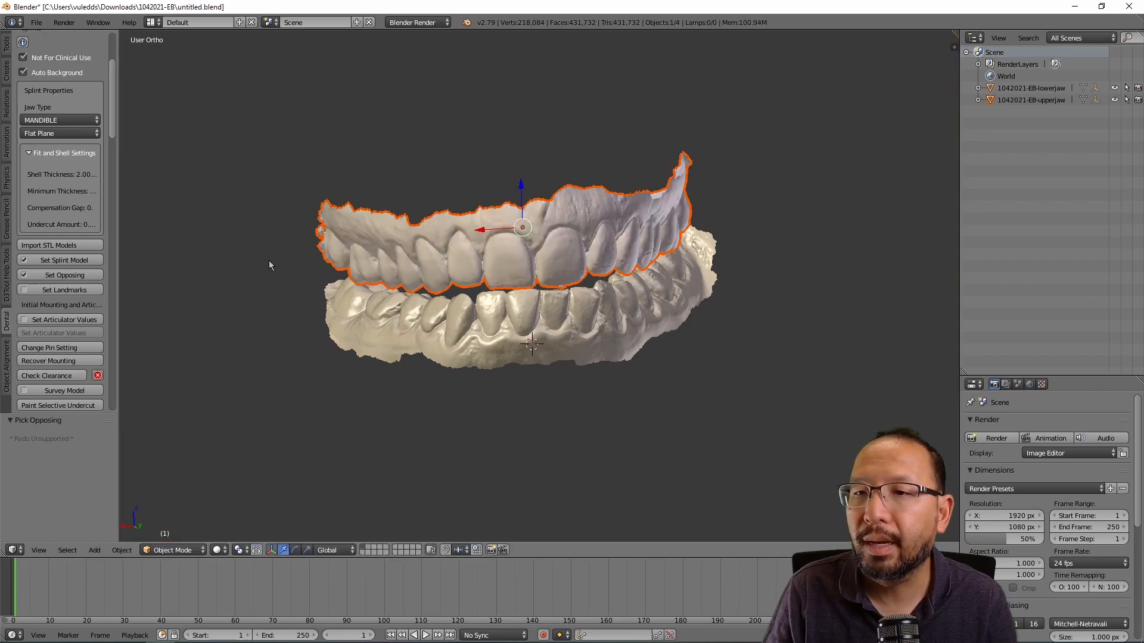
pyautogui.moveTo(236, 304); pyautogui.dragTo(238, 290, button='middle')
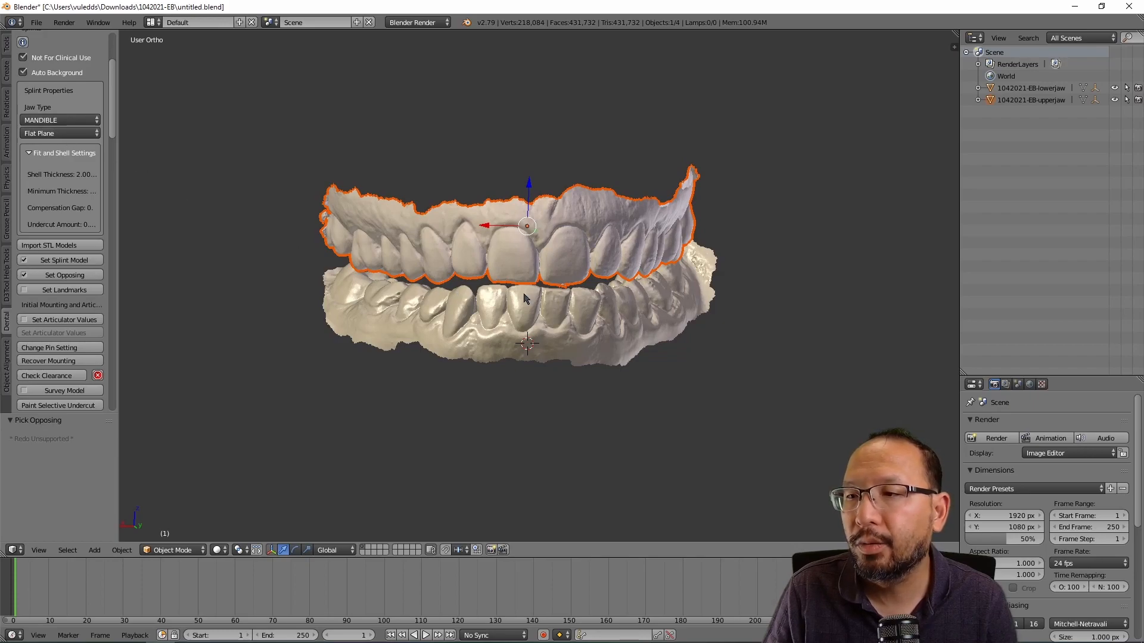
# Step: Begin Set Landmarks and mark the Right Molar and Left Molar points in occlusal view
pyautogui.click(65, 289)
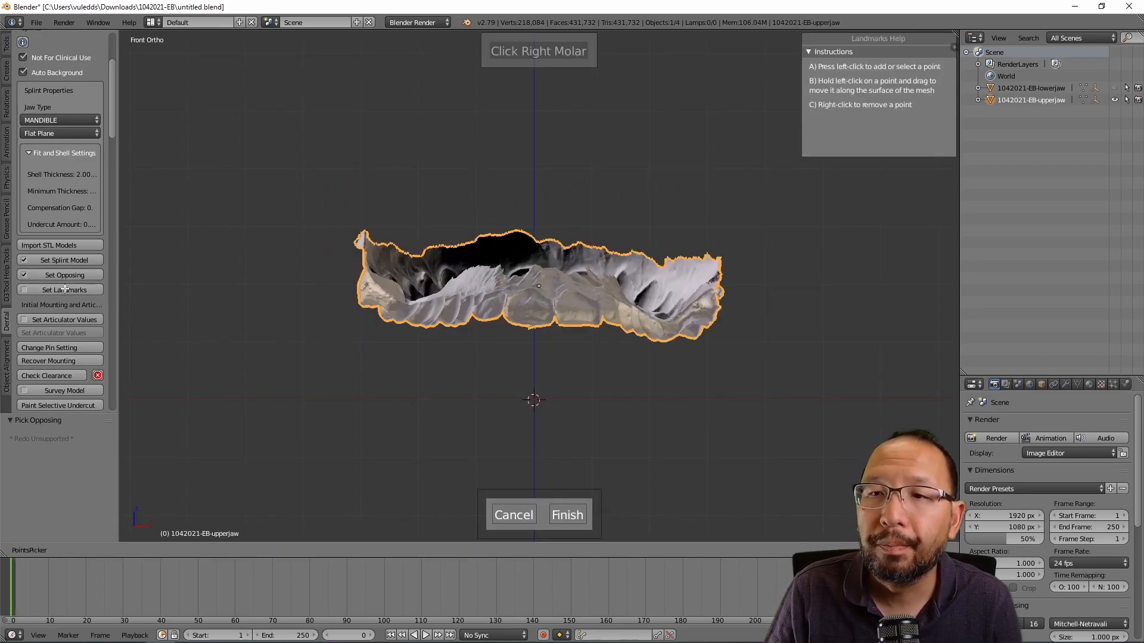
pyautogui.moveTo(355, 387); pyautogui.dragTo(505, 364, button='middle')
pyautogui.moveTo(386, 404); pyautogui.dragTo(452, 125, button='middle')
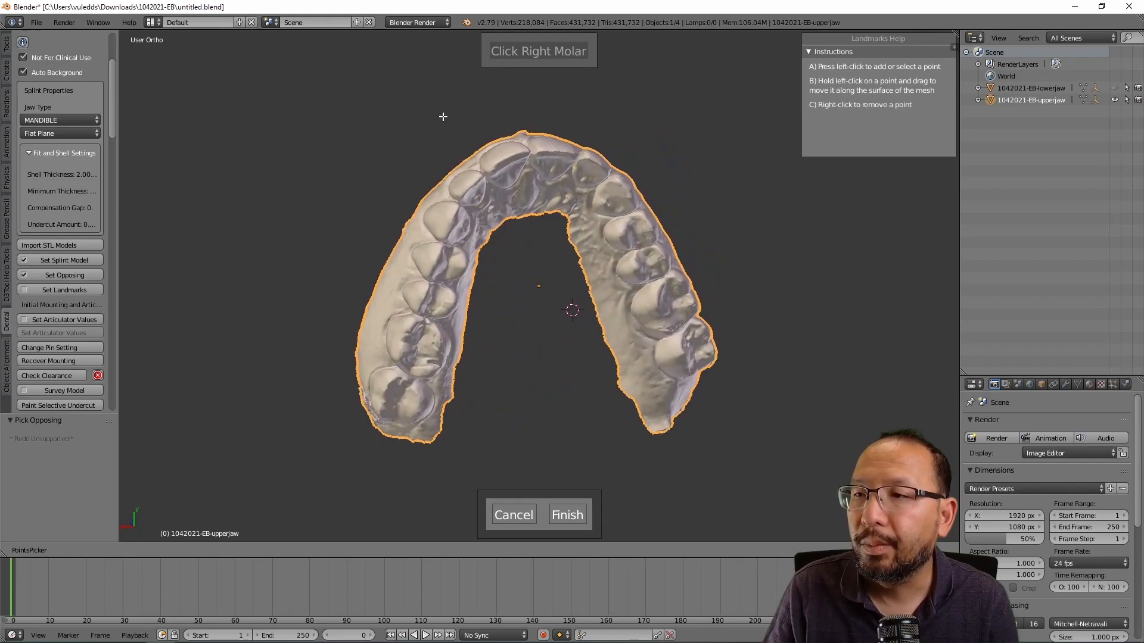
pyautogui.moveTo(538, 256); pyautogui.dragTo(512, 245, button='middle')
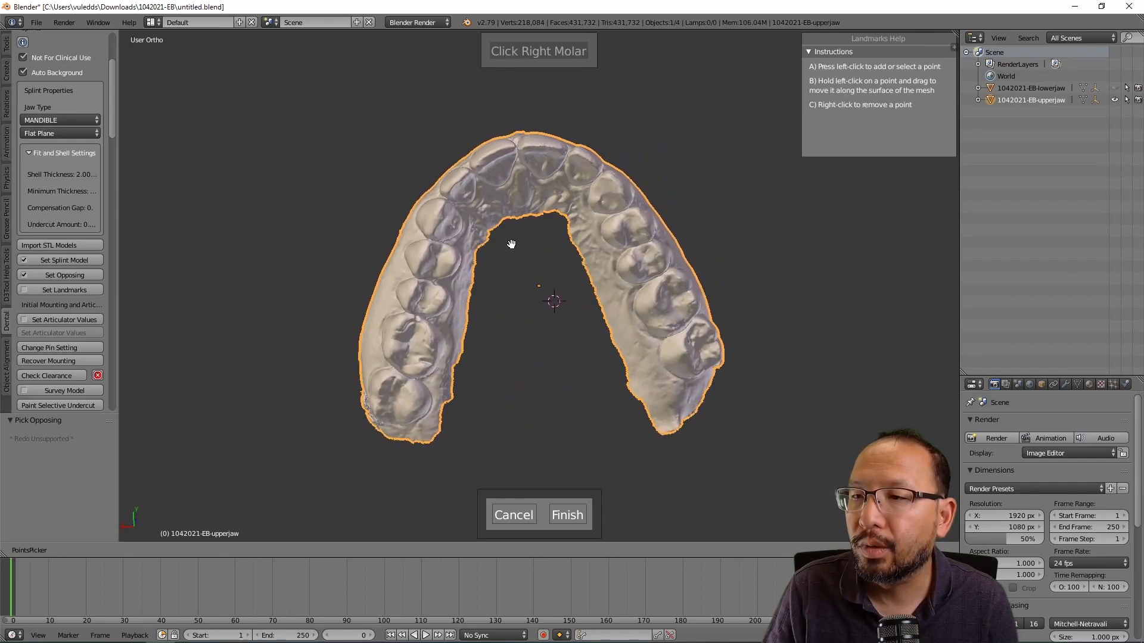
pyautogui.moveTo(523, 403); pyautogui.dragTo(512, 401, button='middle')
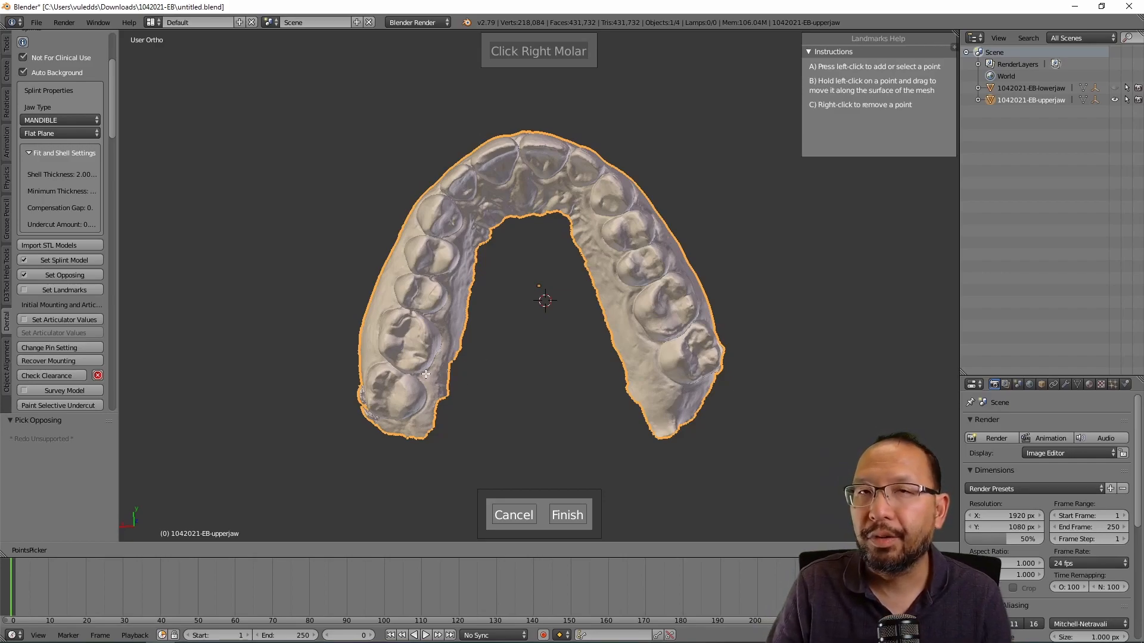
pyautogui.click(424, 341)
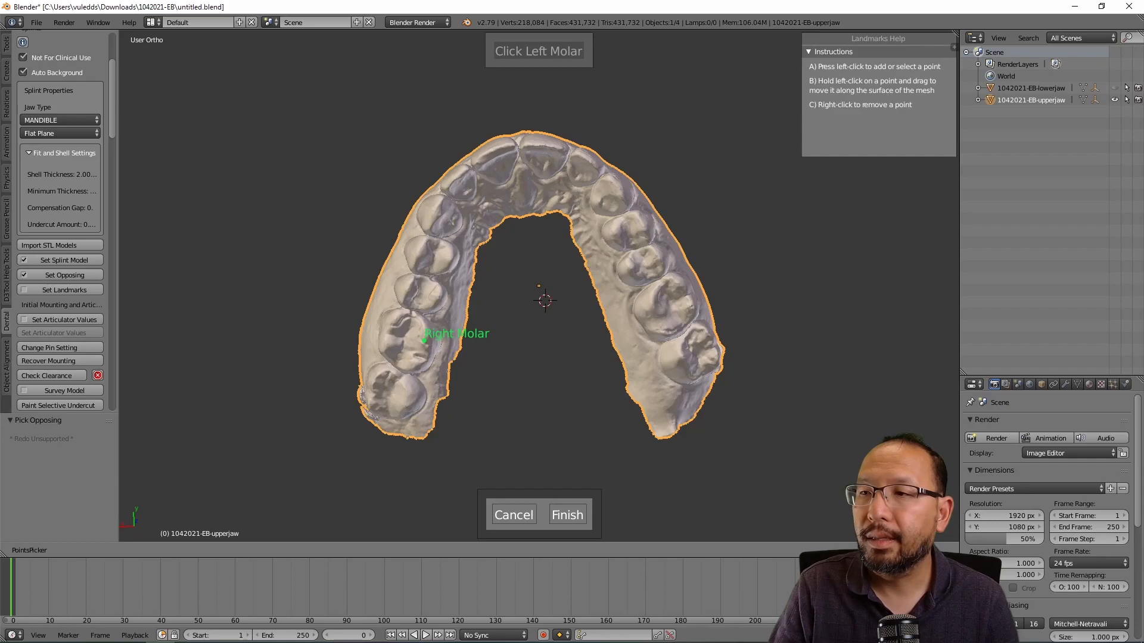
pyautogui.click(650, 308)
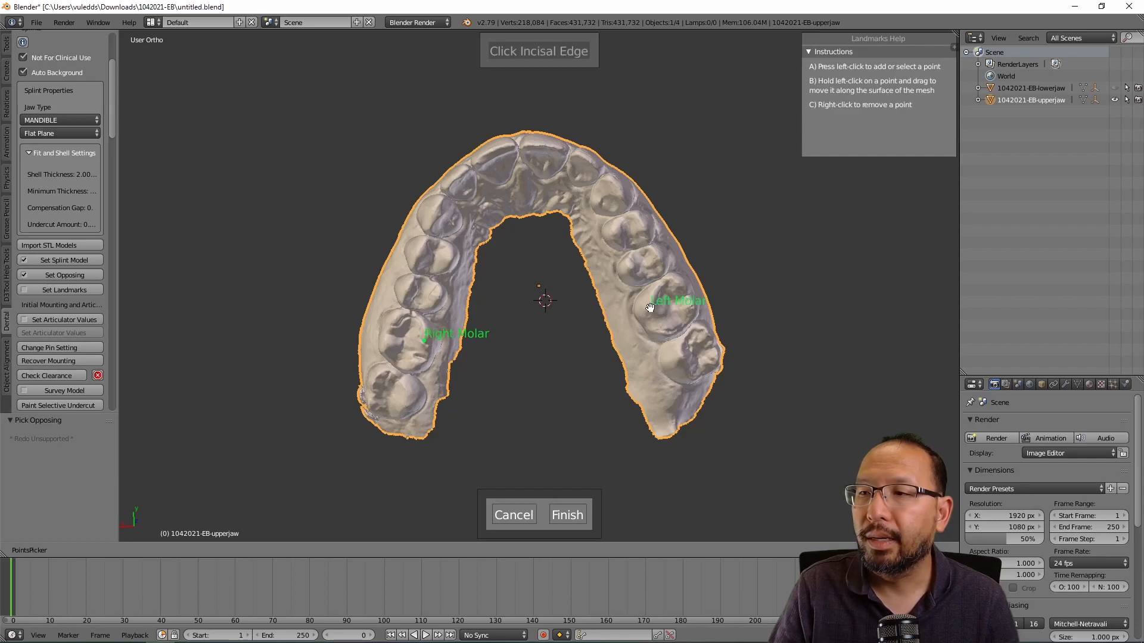
# Step: Mark the Incisal Edge (re-placed) and Midline landmarks, then finish to mount the jaws on the articulator
pyautogui.click(533, 147)
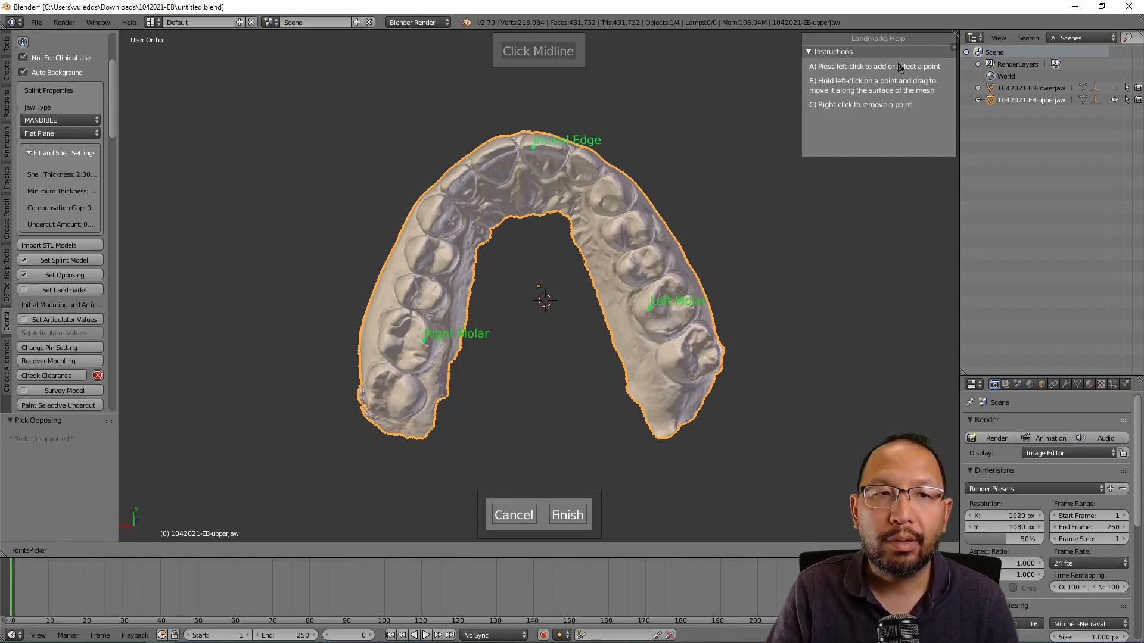
pyautogui.rightClick(533, 148)
pyautogui.click(545, 146)
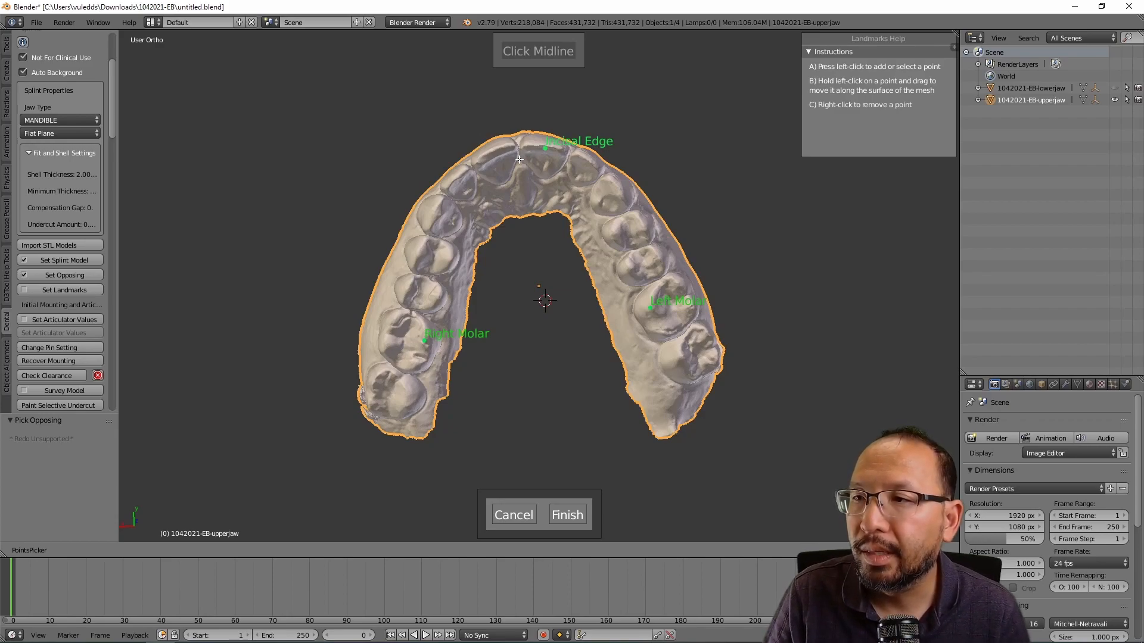
pyautogui.click(520, 159)
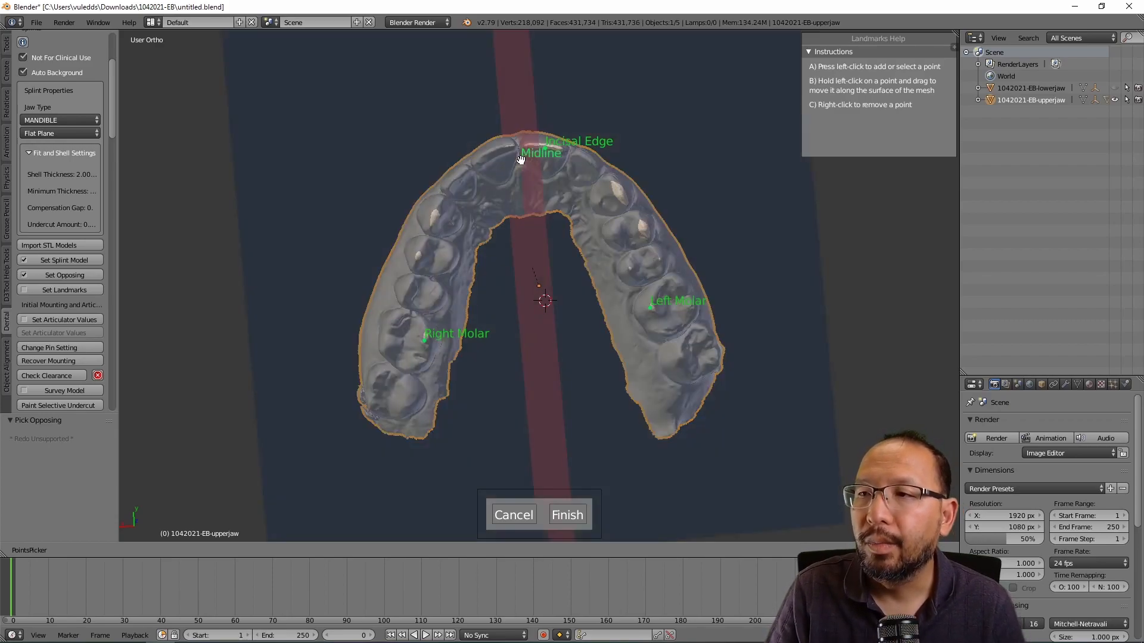
pyautogui.moveTo(618, 206); pyautogui.dragTo(615, 299, button='middle')
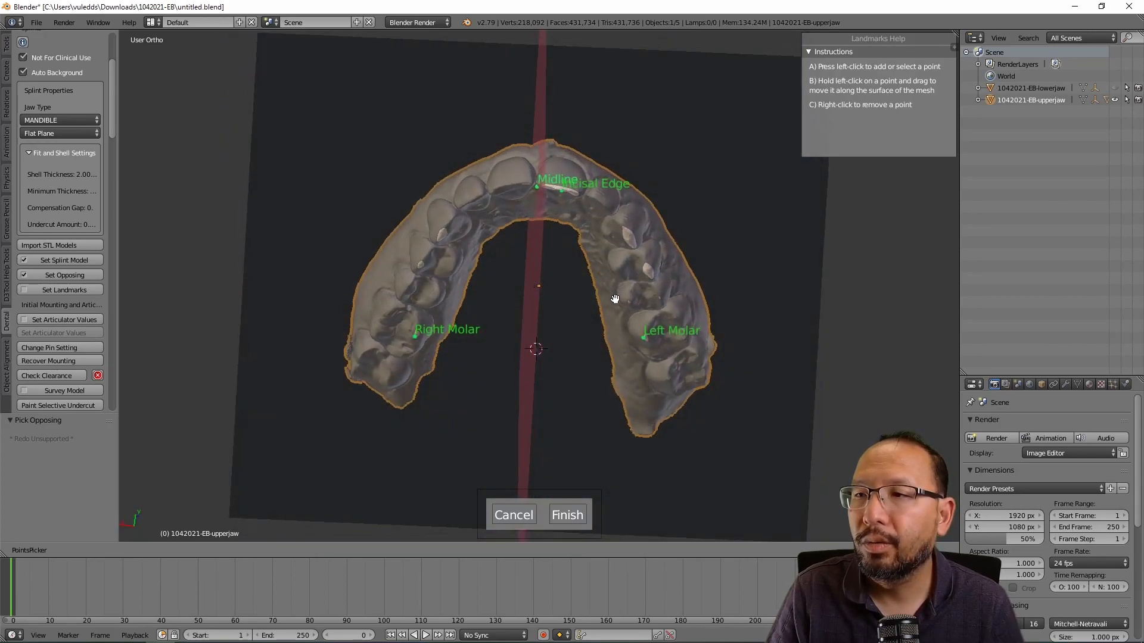
pyautogui.moveTo(526, 249); pyautogui.dragTo(495, 211, button='middle')
pyautogui.moveTo(529, 332); pyautogui.dragTo(538, 275, button='middle')
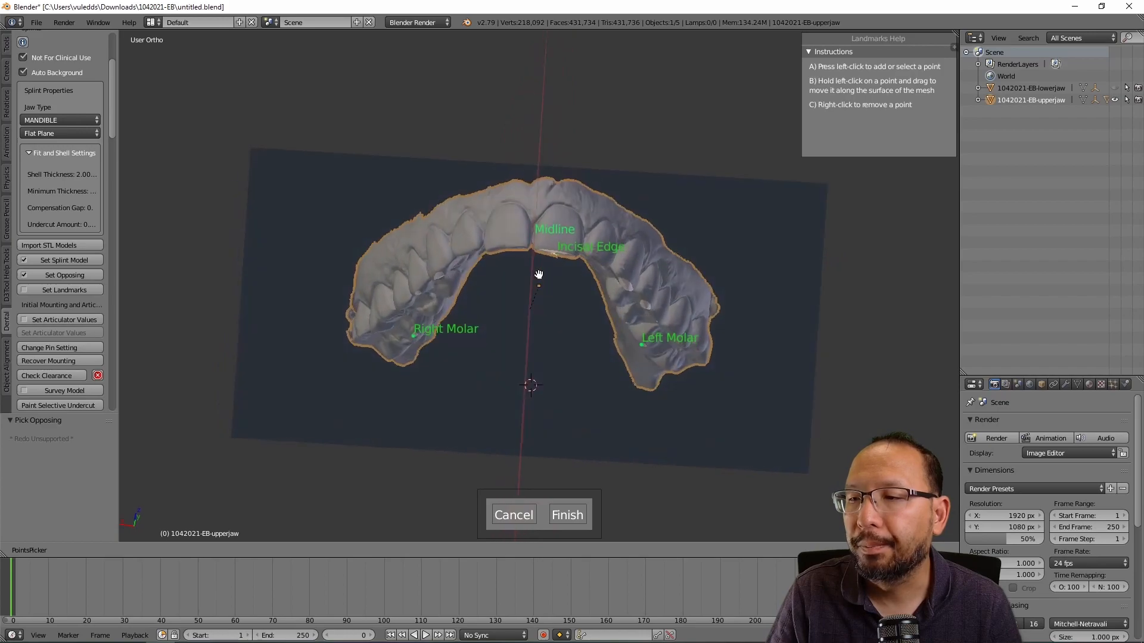
pyautogui.click(568, 515)
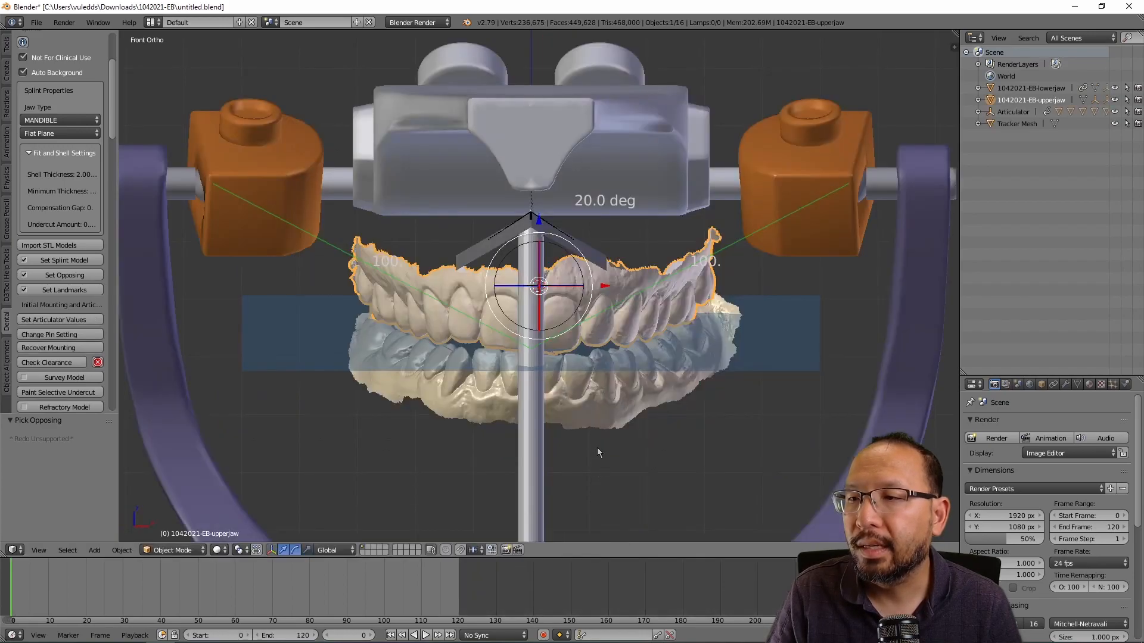
# Step: Run Check Clearance with Occlusion Mark Distance 1.75 and Color Ramp, then view the jaws from the side
pyautogui.moveTo(755, 426); pyautogui.dragTo(728, 417, button='middle')
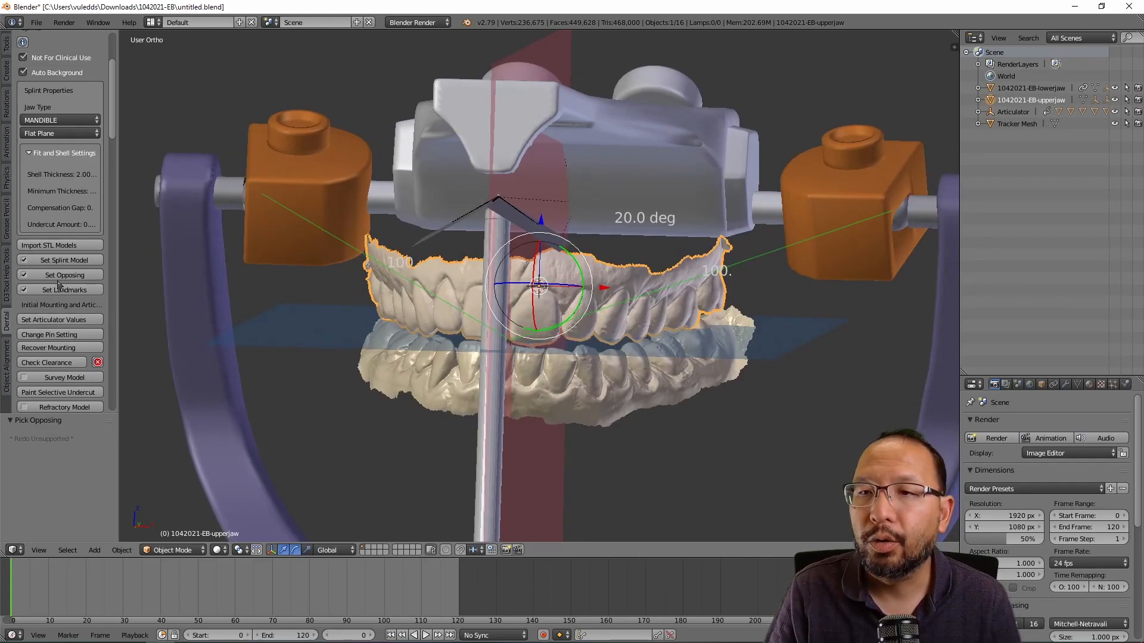
pyautogui.scroll(-1, 63, 322)
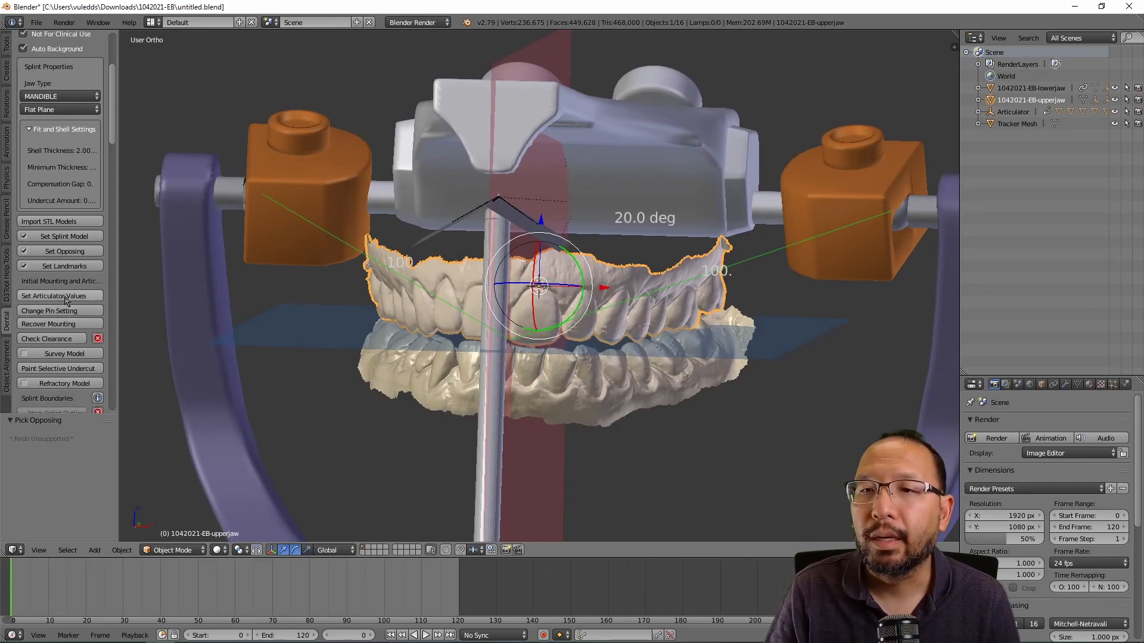
pyautogui.scroll(-1, 66, 304)
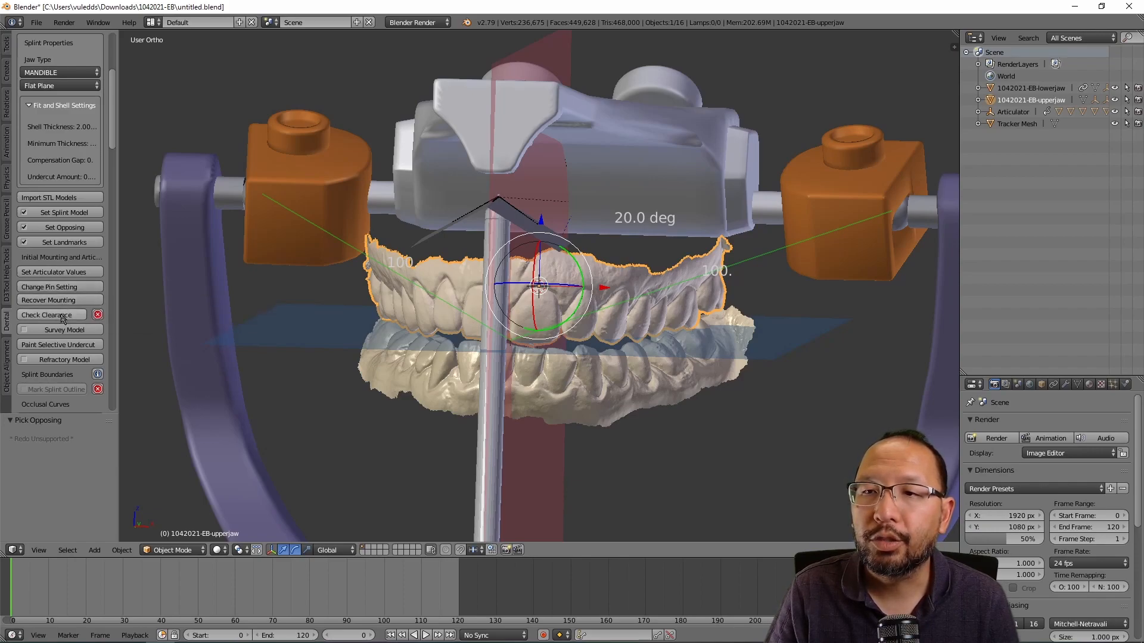
pyautogui.click(62, 316)
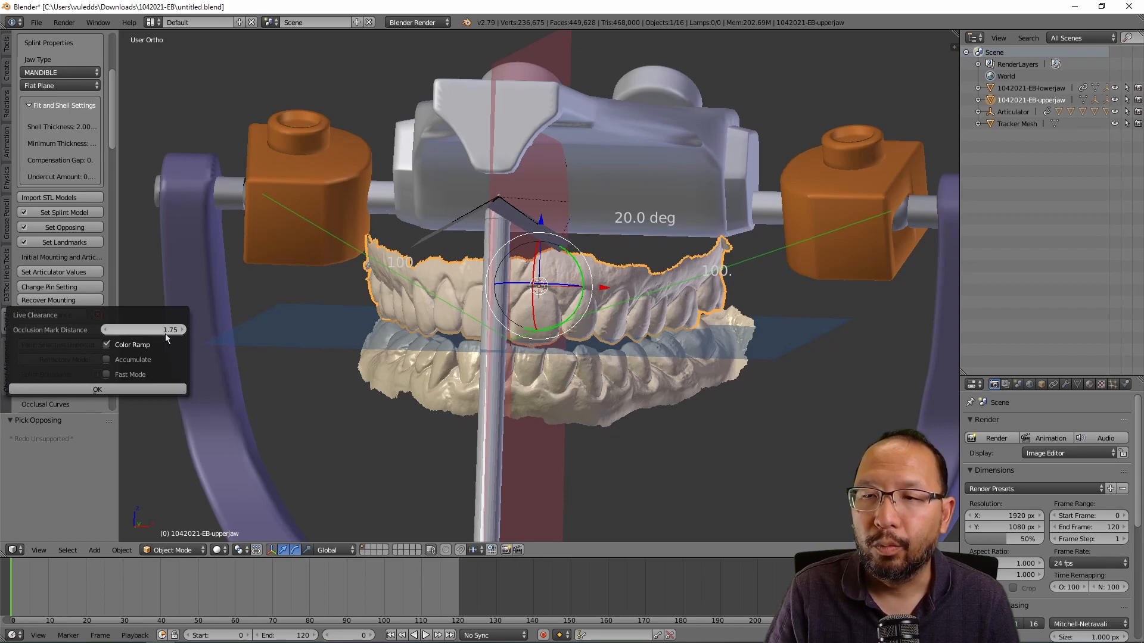
pyautogui.click(99, 389)
pyautogui.moveTo(569, 390); pyautogui.dragTo(642, 237, button='middle')
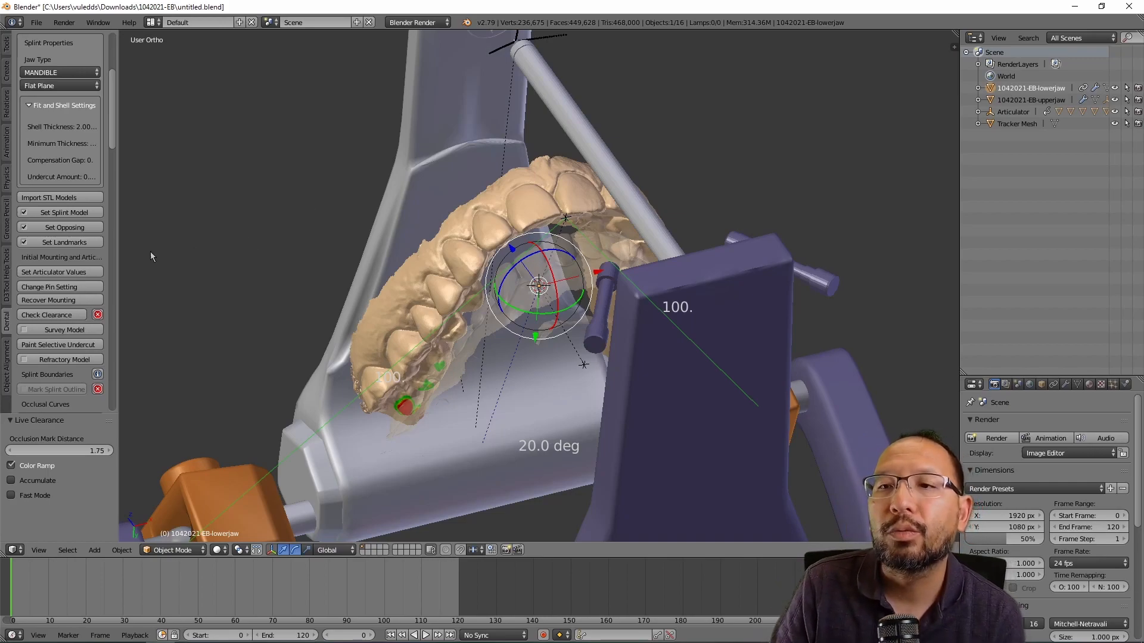
# Step: Set the articulator Pin Setting to 0.50 and confirm it
pyautogui.click(71, 288)
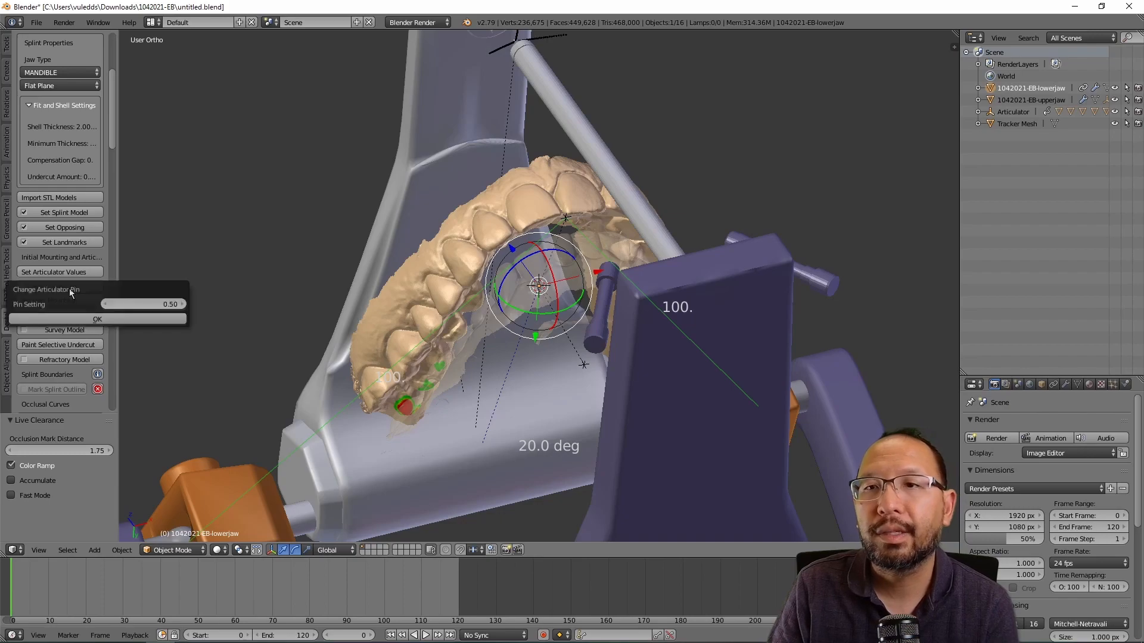
pyautogui.click(183, 305)
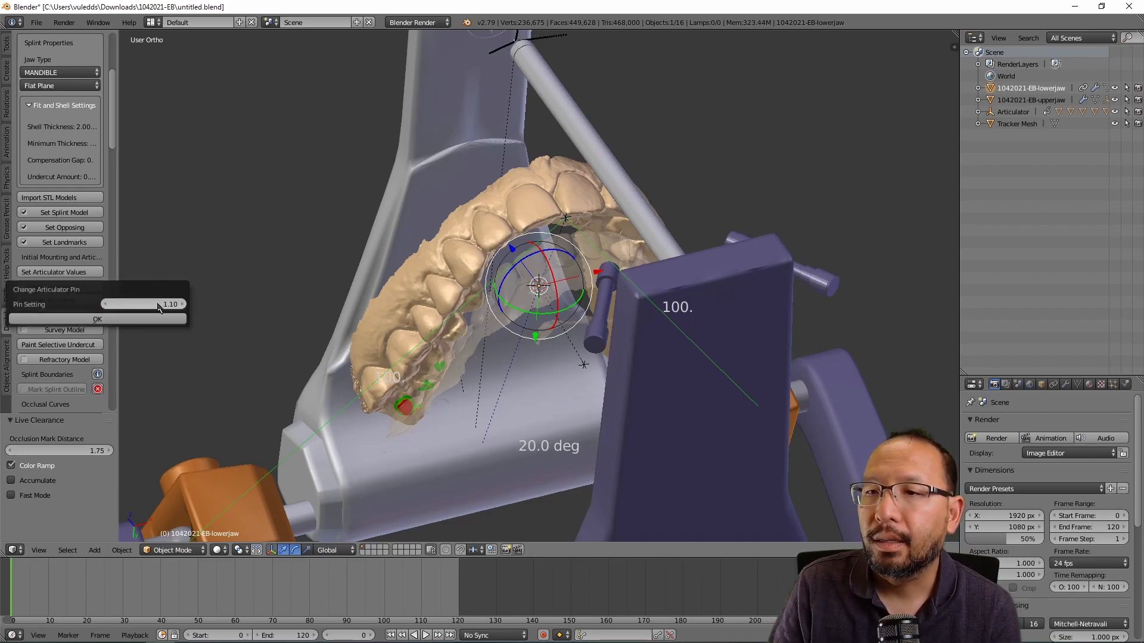
pyautogui.click(107, 304)
pyautogui.click(107, 305)
pyautogui.click(107, 305)
pyautogui.click(107, 305)
pyautogui.click(107, 304)
pyautogui.click(107, 304)
pyautogui.click(97, 319)
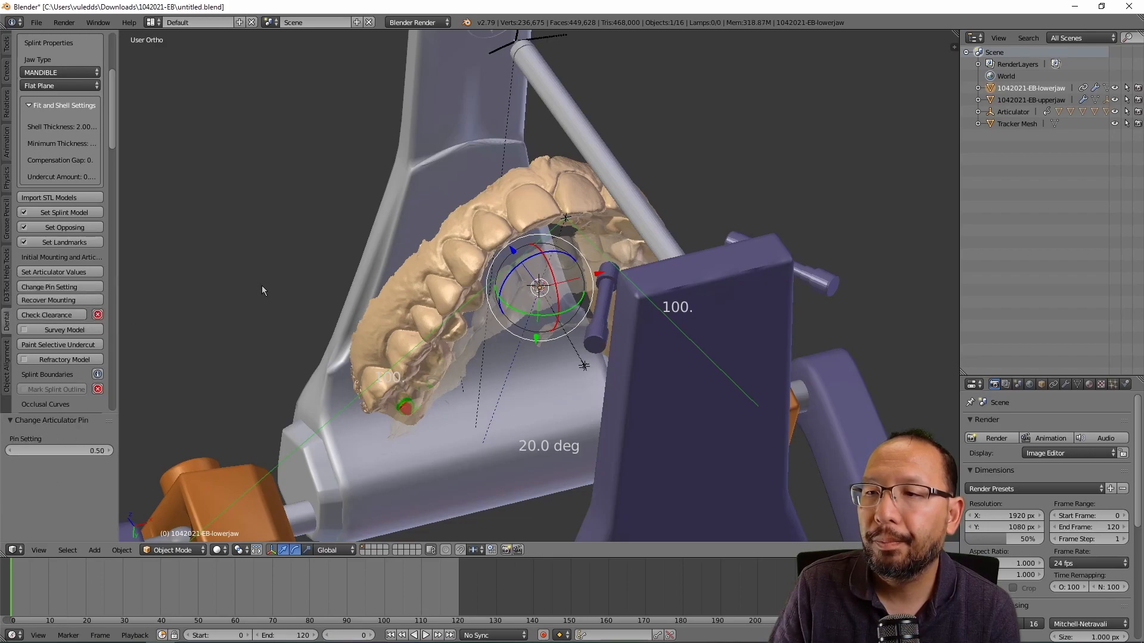
# Step: Reapply the 0.50 pin setting several more times
pyautogui.click(94, 288)
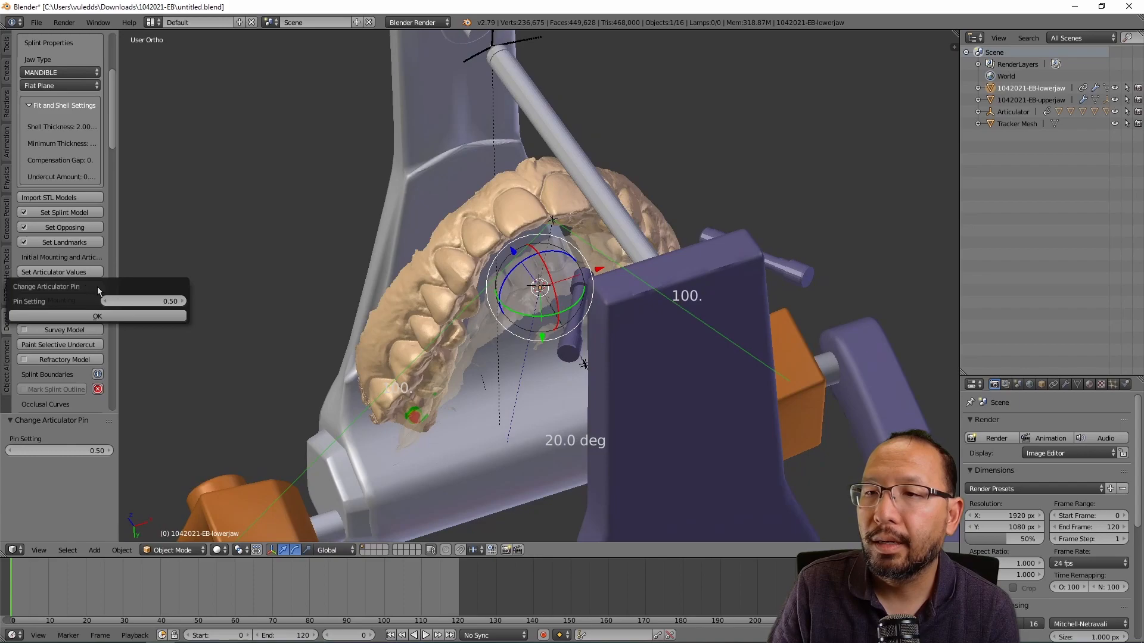
pyautogui.click(129, 318)
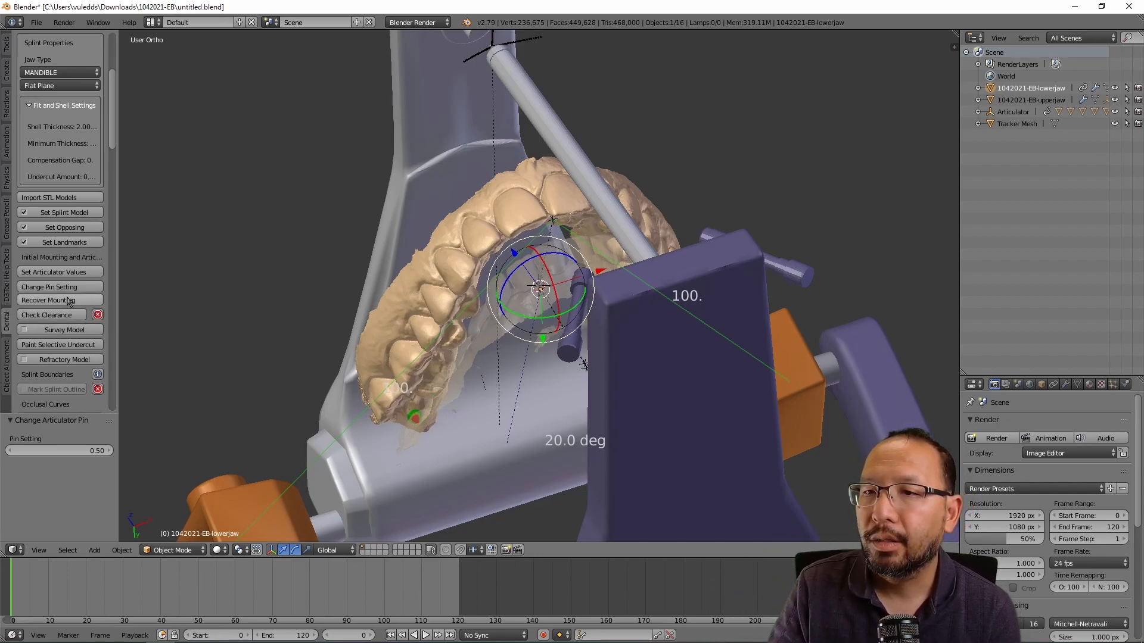
pyautogui.click(80, 290)
pyautogui.click(112, 318)
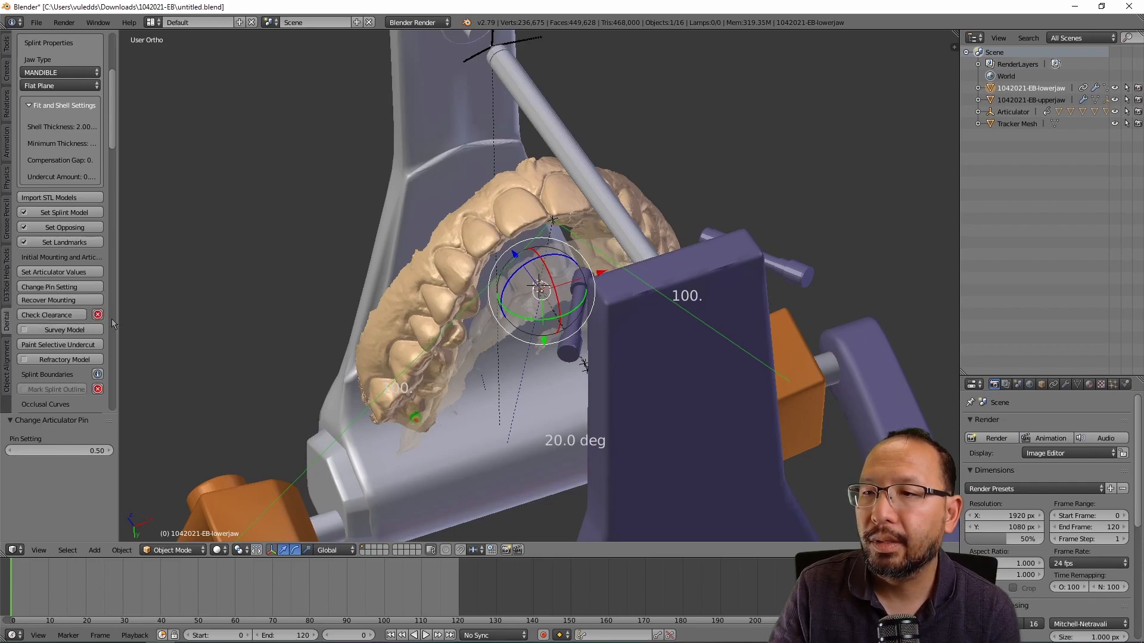
pyautogui.click(74, 287)
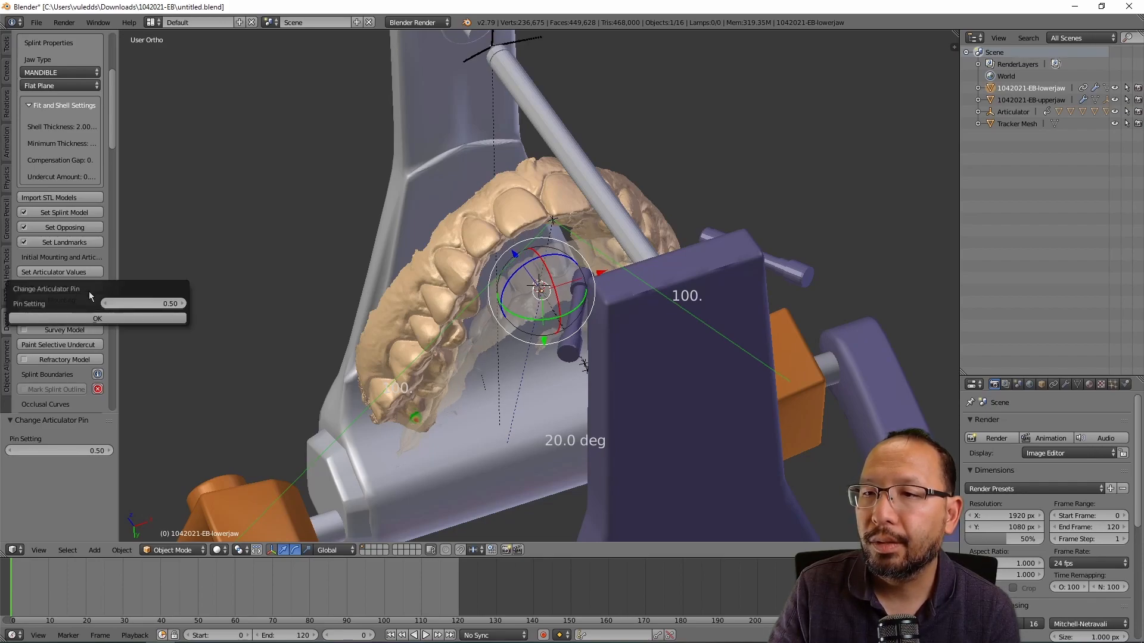
pyautogui.click(117, 320)
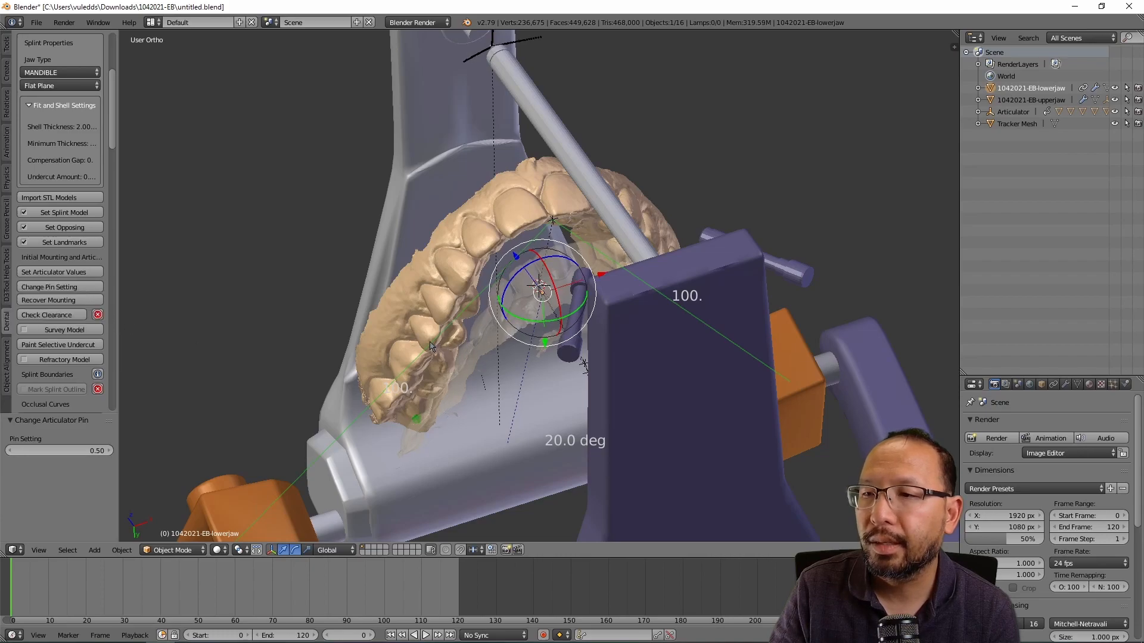
# Step: Inspect the articulator from several sides, reapplying the 0.50 pin setting once more
pyautogui.moveTo(699, 327); pyautogui.dragTo(525, 270, button='middle')
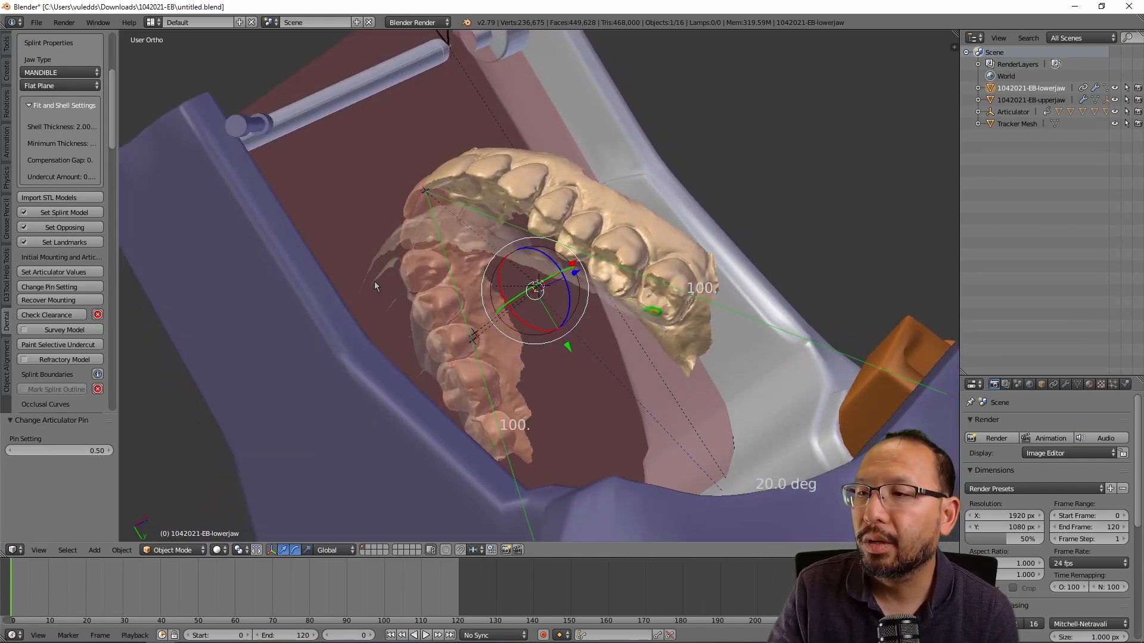
pyautogui.moveTo(382, 280); pyautogui.dragTo(302, 294, button='middle')
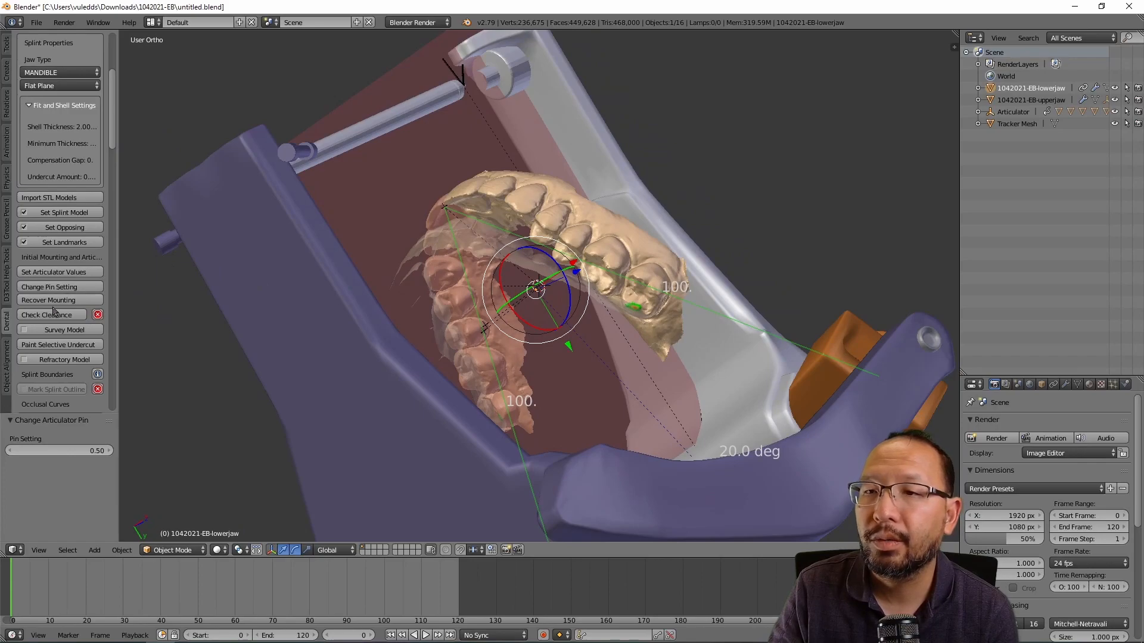
pyautogui.click(63, 287)
pyautogui.click(142, 315)
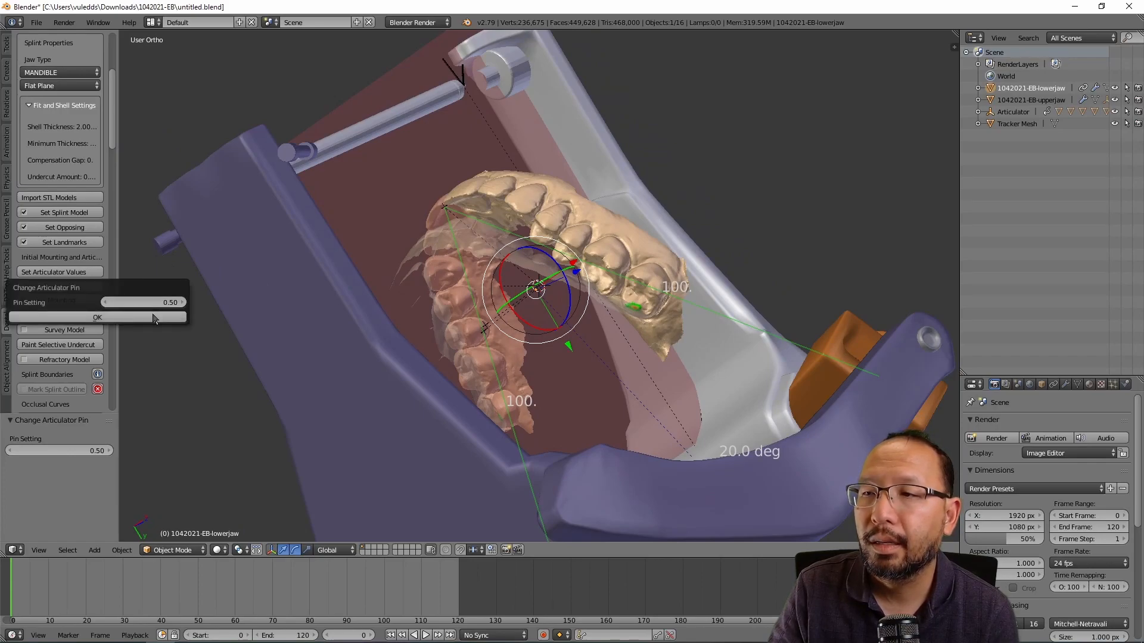
pyautogui.moveTo(348, 290); pyautogui.dragTo(518, 369, button='middle')
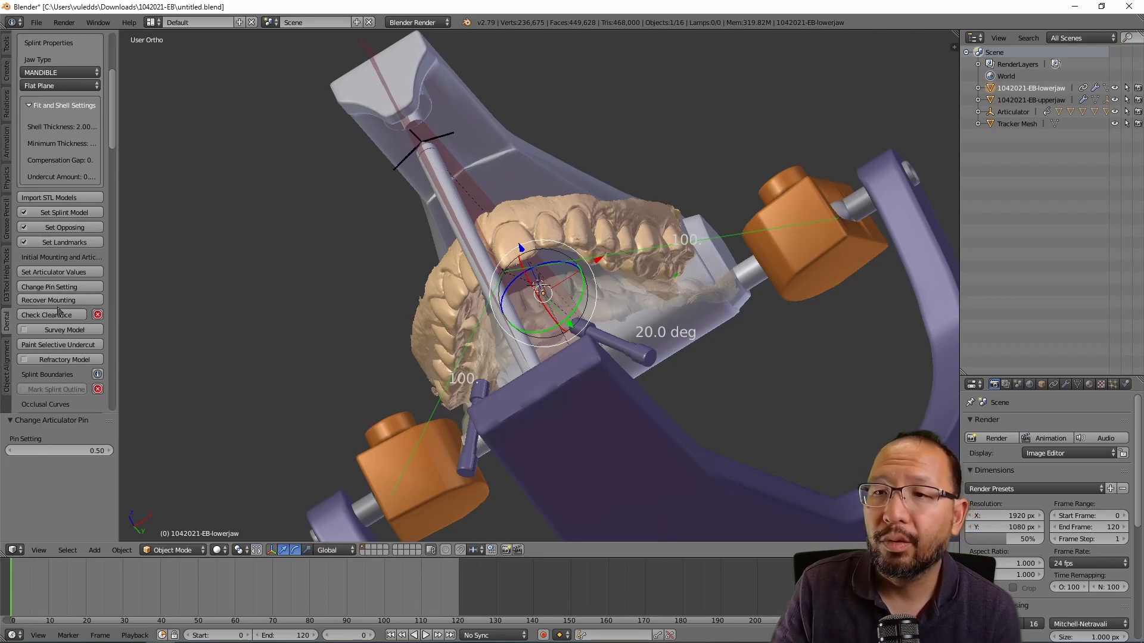
# Step: Start surveying the lower jaw and capture the occlusal view as its insertion path
pyautogui.click(64, 330)
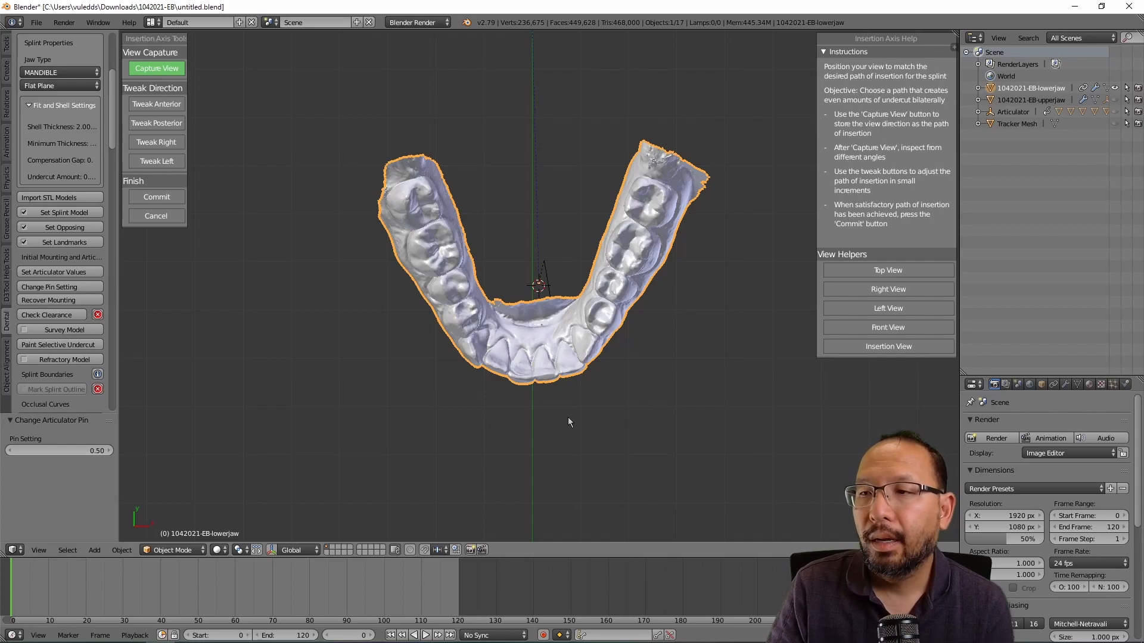
pyautogui.moveTo(546, 403); pyautogui.dragTo(538, 365, button='middle')
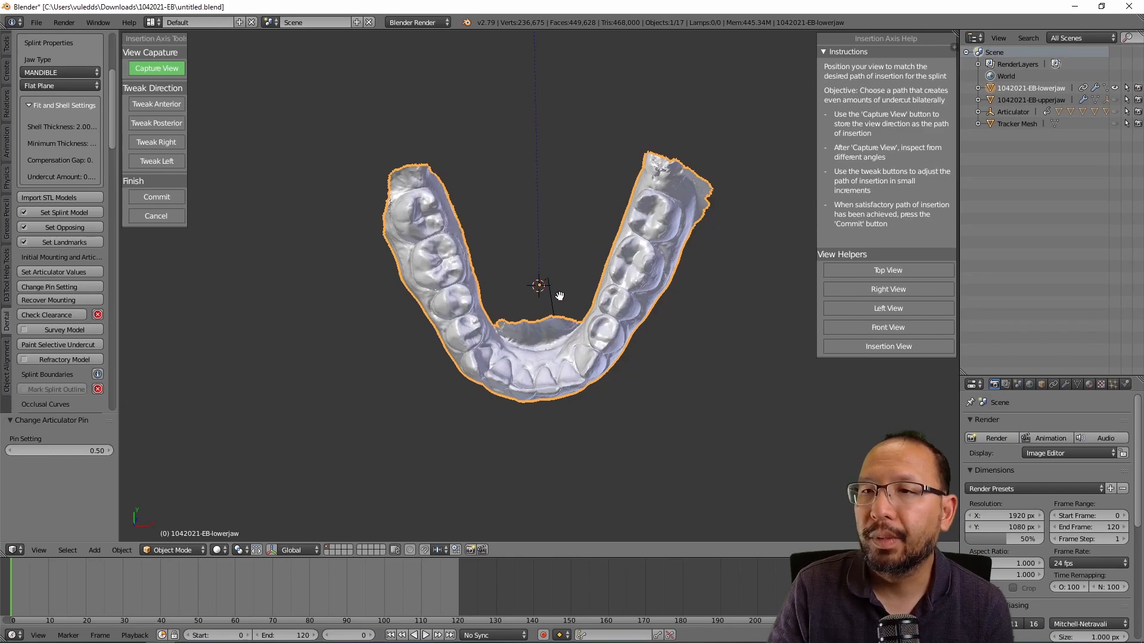
pyautogui.click(175, 72)
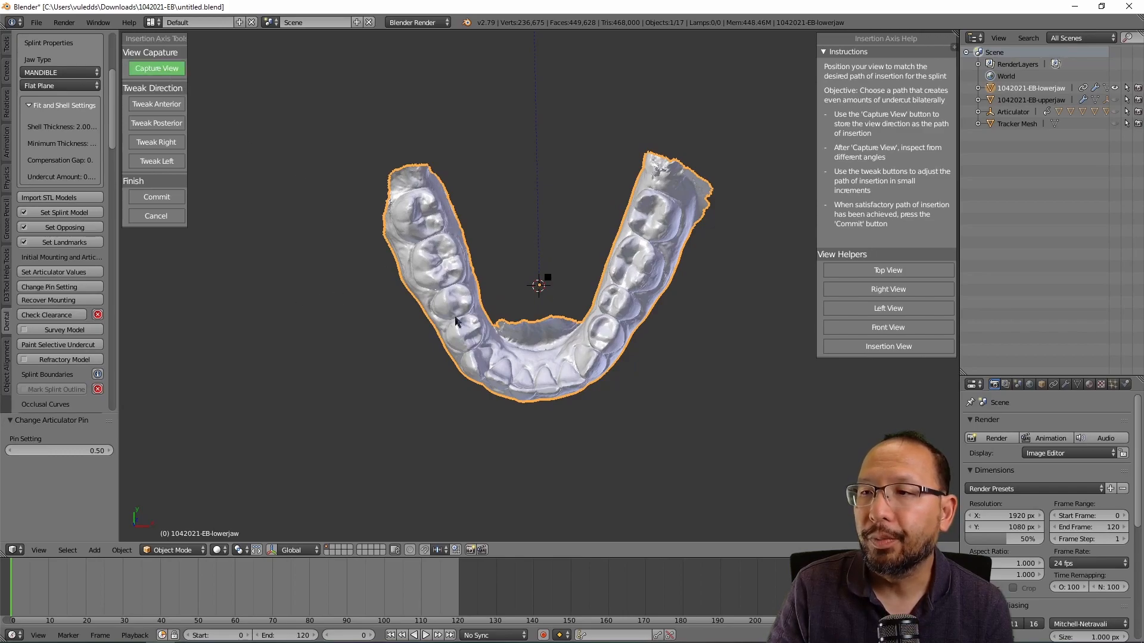
# Step: Orbit around the lower jaw to inspect the insertion arrow from the front and side
pyautogui.moveTo(555, 410); pyautogui.dragTo(549, 228, button='middle')
pyautogui.moveTo(543, 410); pyautogui.dragTo(391, 343, button='middle')
pyautogui.moveTo(600, 444); pyautogui.dragTo(588, 414, button='middle')
pyautogui.scroll(4, 587, 414)
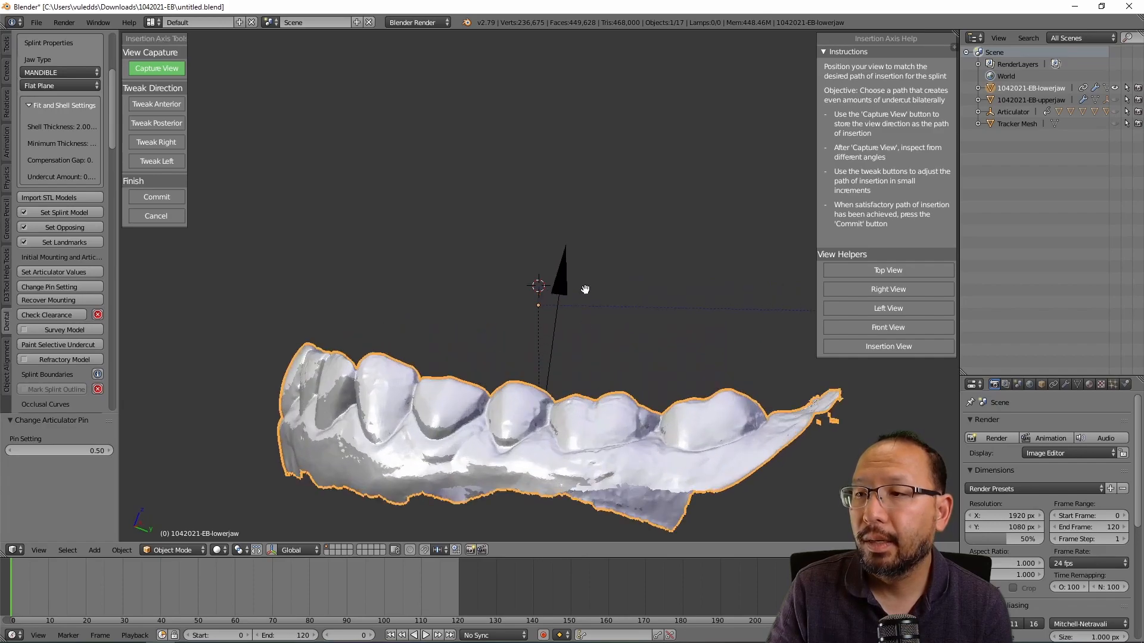
pyautogui.moveTo(431, 363); pyautogui.dragTo(423, 377, button='middle')
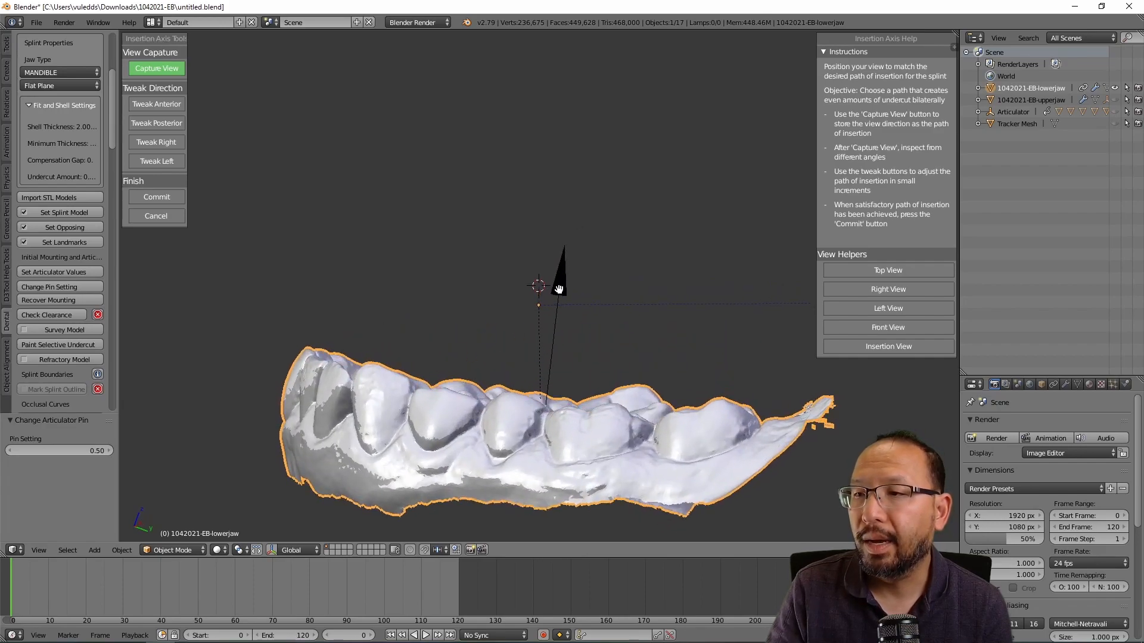
pyautogui.moveTo(508, 406); pyautogui.dragTo(498, 438, button='middle')
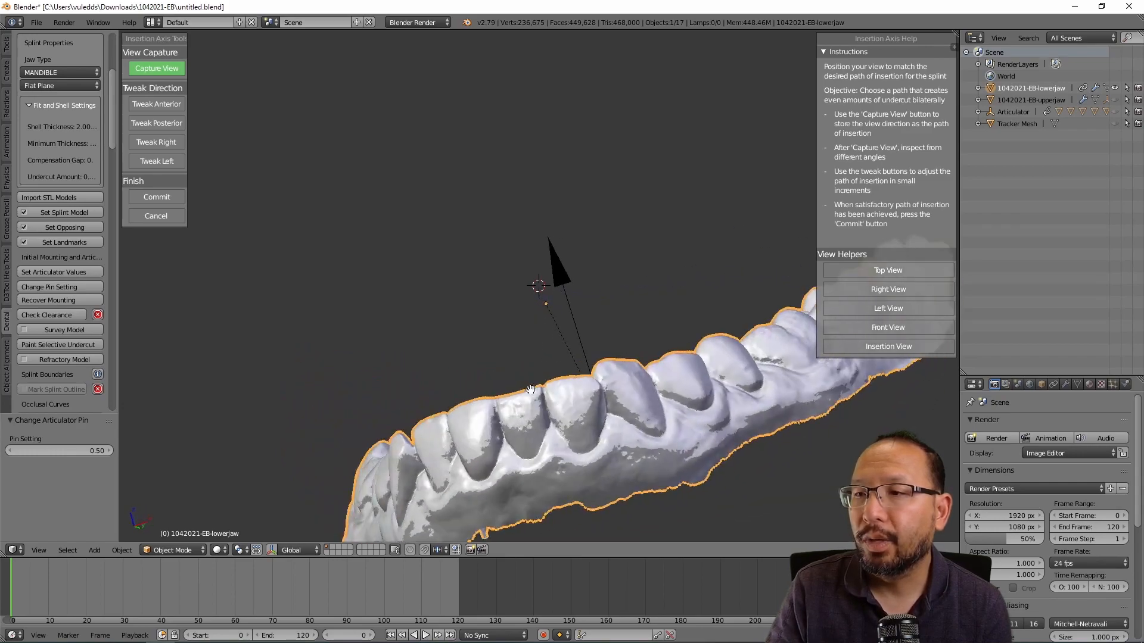
pyautogui.moveTo(272, 370)
pyautogui.mouseDown(button='middle')
pyautogui.moveTo(355, 355)
pyautogui.moveTo(398, 376)
pyautogui.moveTo(744, 447)
pyautogui.moveTo(725, 498)
pyautogui.moveTo(690, 485)
pyautogui.mouseUp(button='middle')
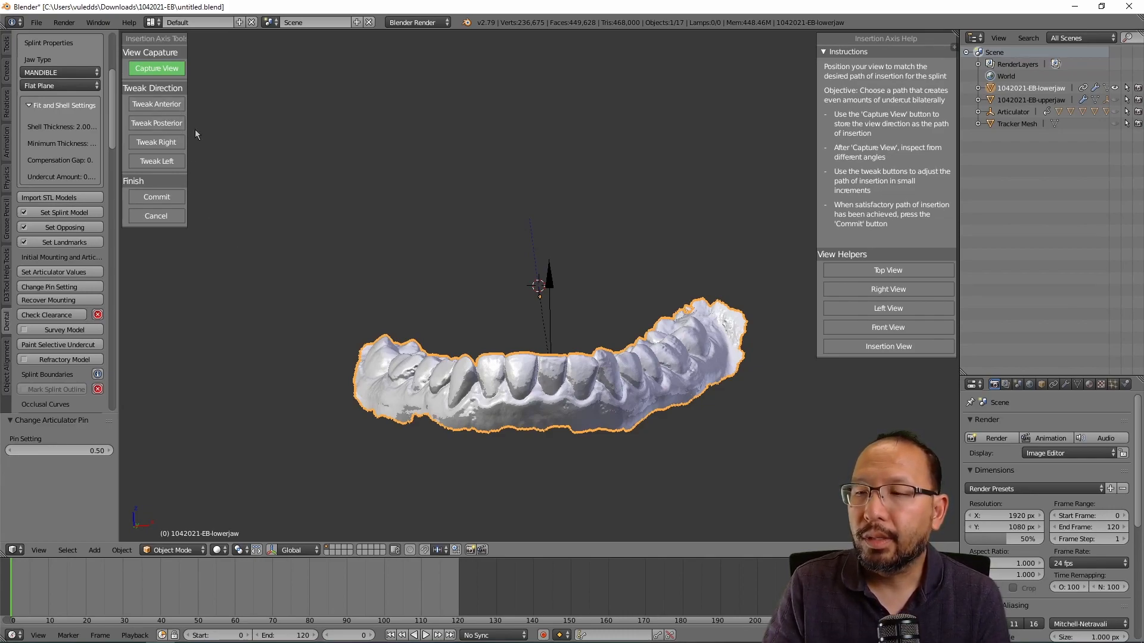
pyautogui.moveTo(492, 307); pyautogui.dragTo(682, 274, button='middle')
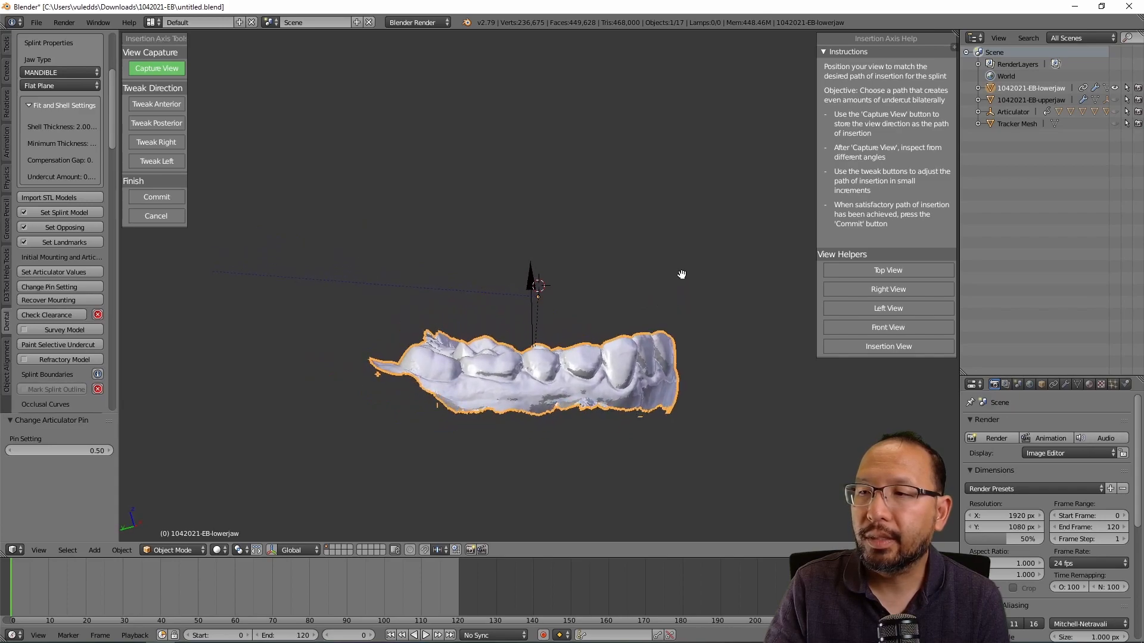
# Step: Tilt the insertion axis front and back, then nudge it five times anteriorly
pyautogui.click(157, 107)
pyautogui.click(157, 106)
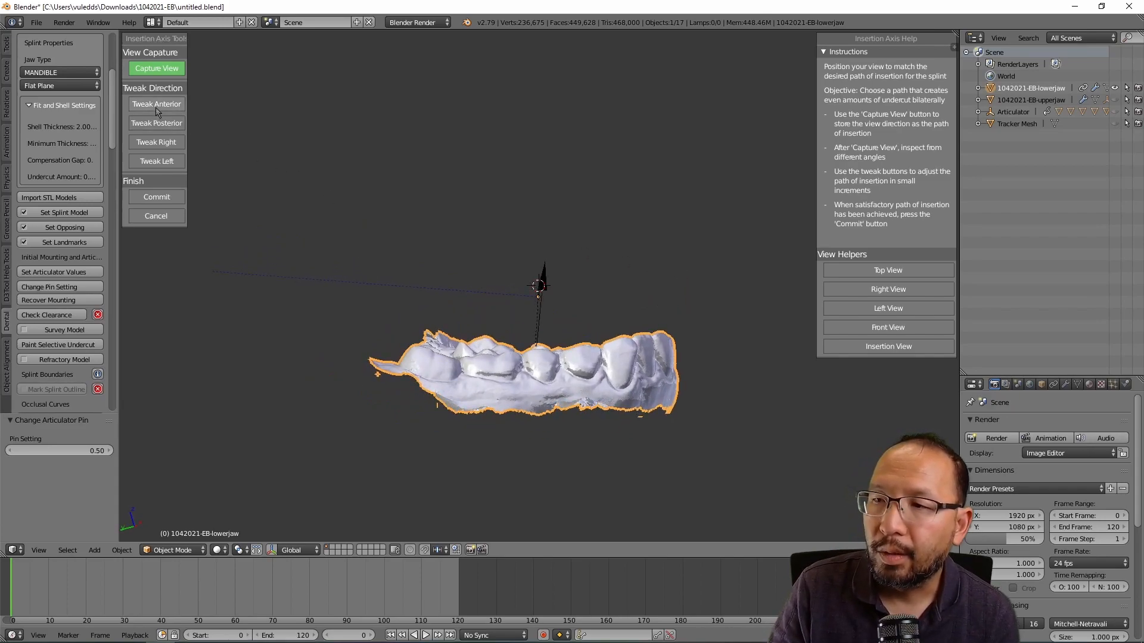
pyautogui.click(164, 125)
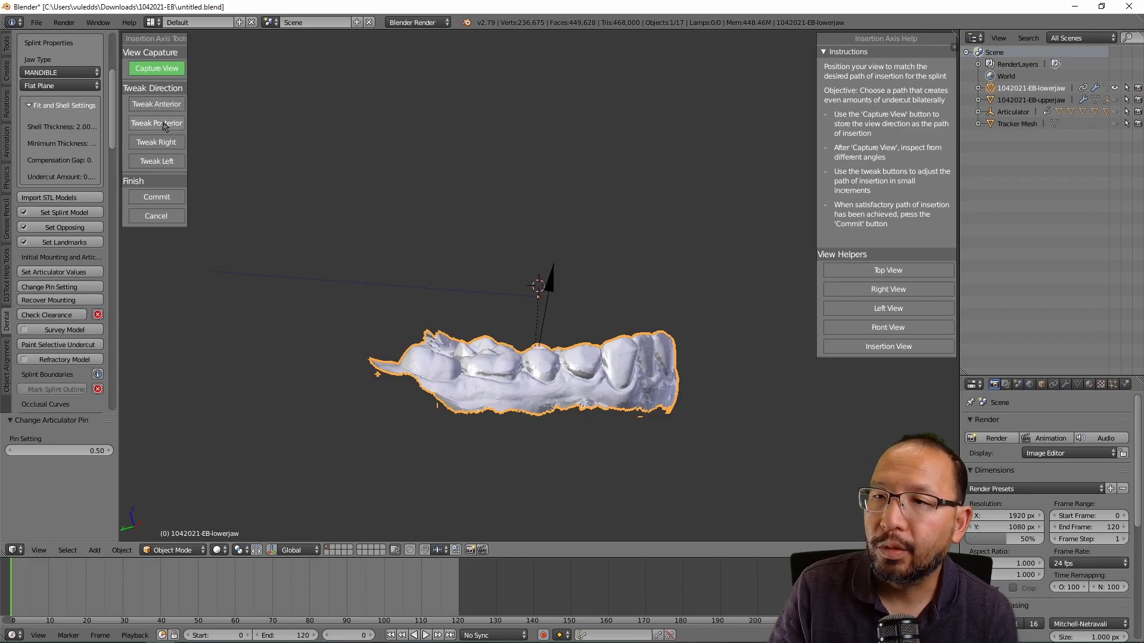
pyautogui.click(164, 125)
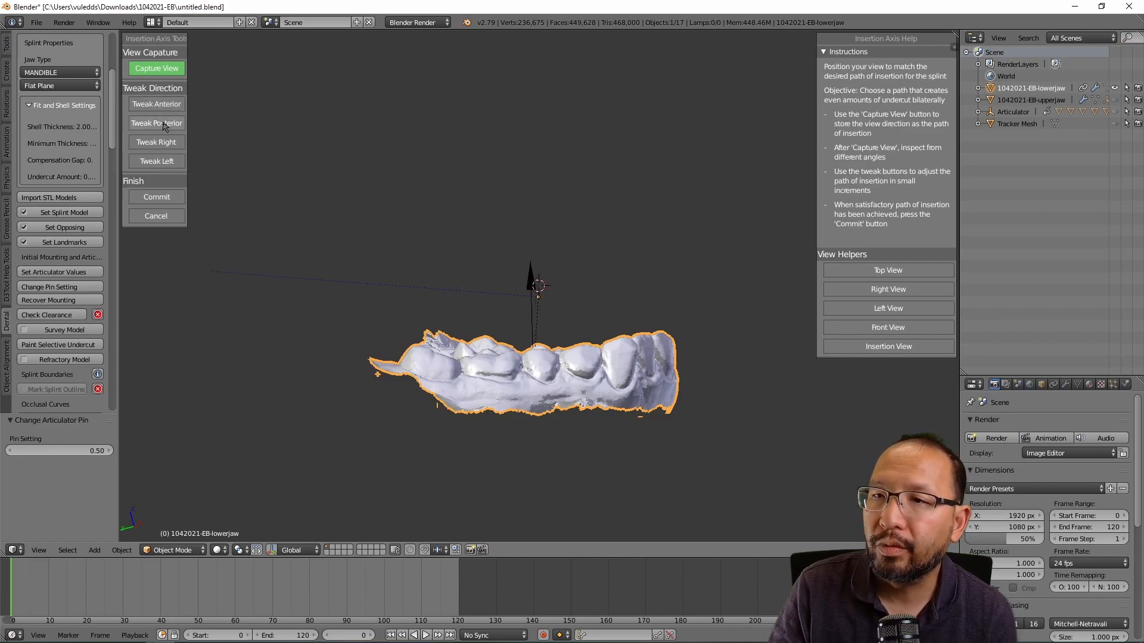
pyautogui.moveTo(631, 291); pyautogui.dragTo(488, 304, button='middle')
pyautogui.click(158, 106)
pyautogui.click(159, 108)
pyautogui.click(160, 109)
pyautogui.click(159, 108)
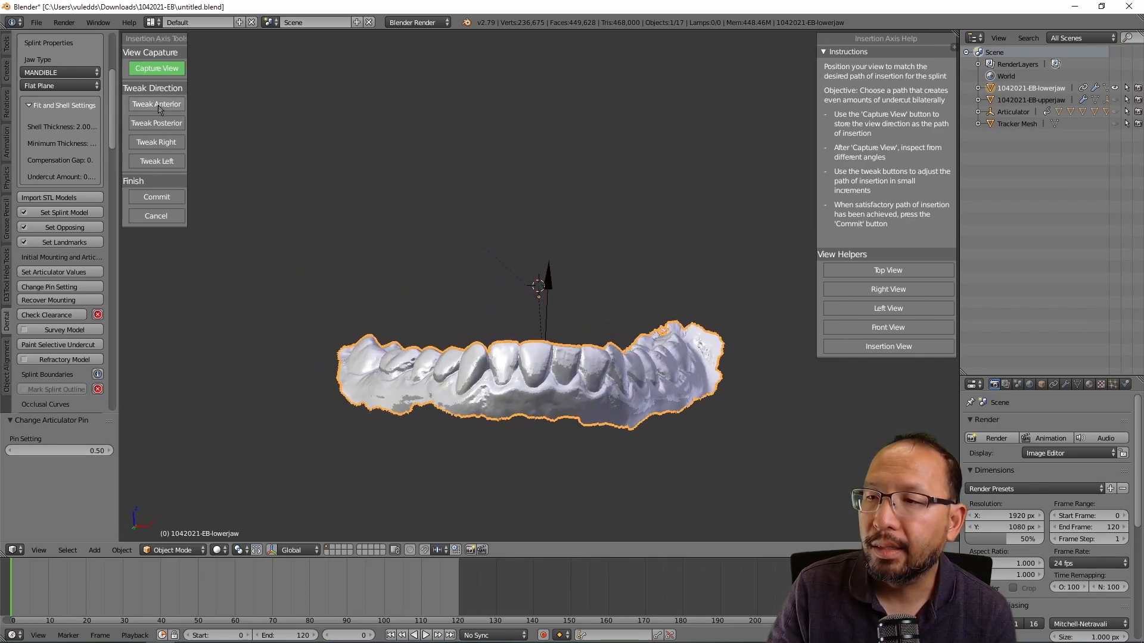
pyautogui.click(159, 109)
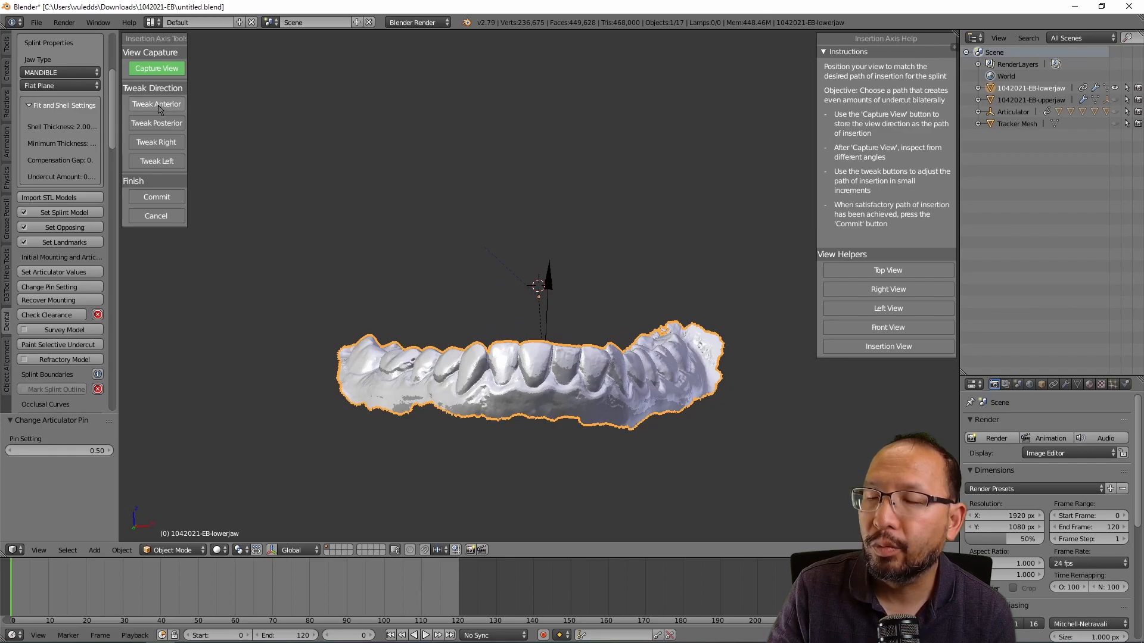
# Step: Nudge the insertion axis back several times, then rebalance it between posterior and anterior
pyautogui.click(162, 124)
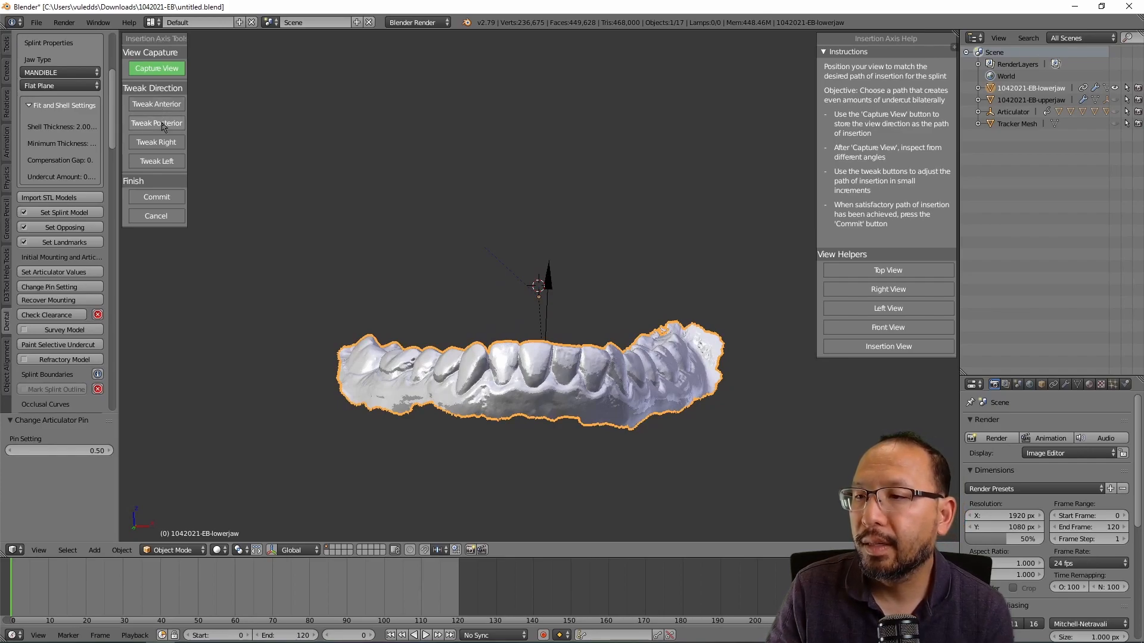
pyautogui.click(162, 124)
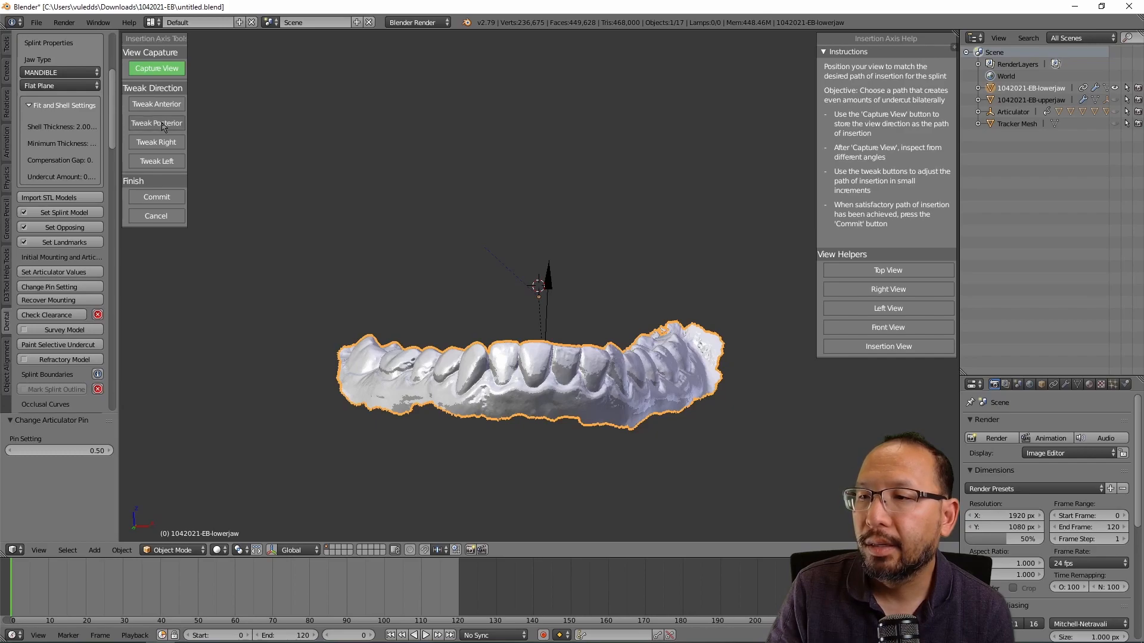
pyautogui.click(164, 125)
pyautogui.click(164, 124)
pyautogui.click(164, 125)
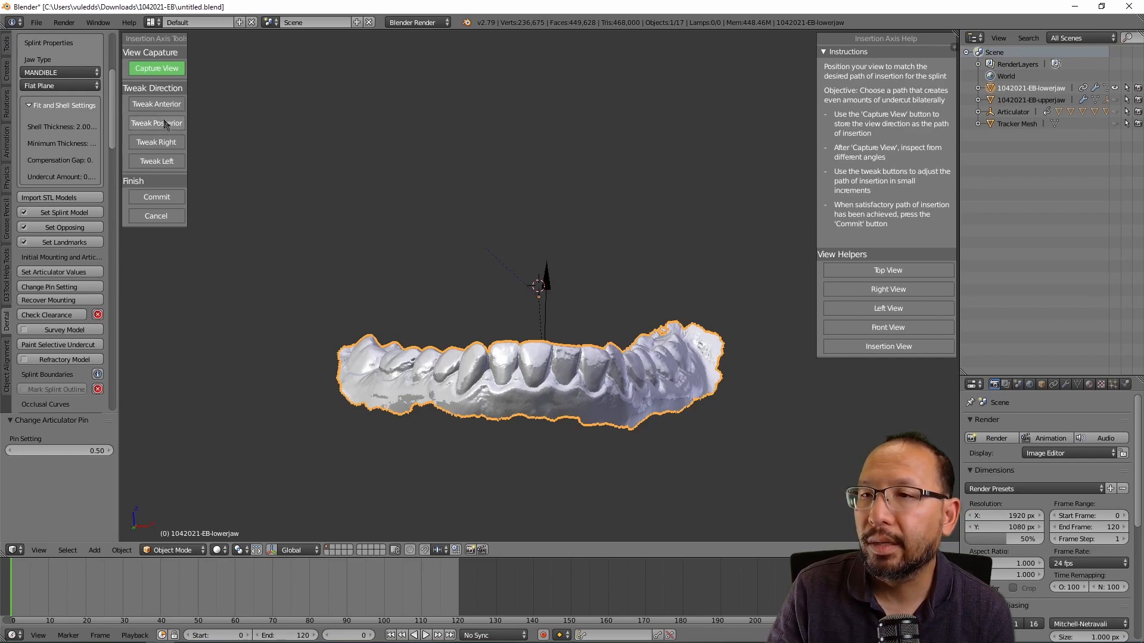
pyautogui.moveTo(199, 146); pyautogui.dragTo(572, 248, button='middle')
pyautogui.click(143, 127)
pyautogui.click(149, 127)
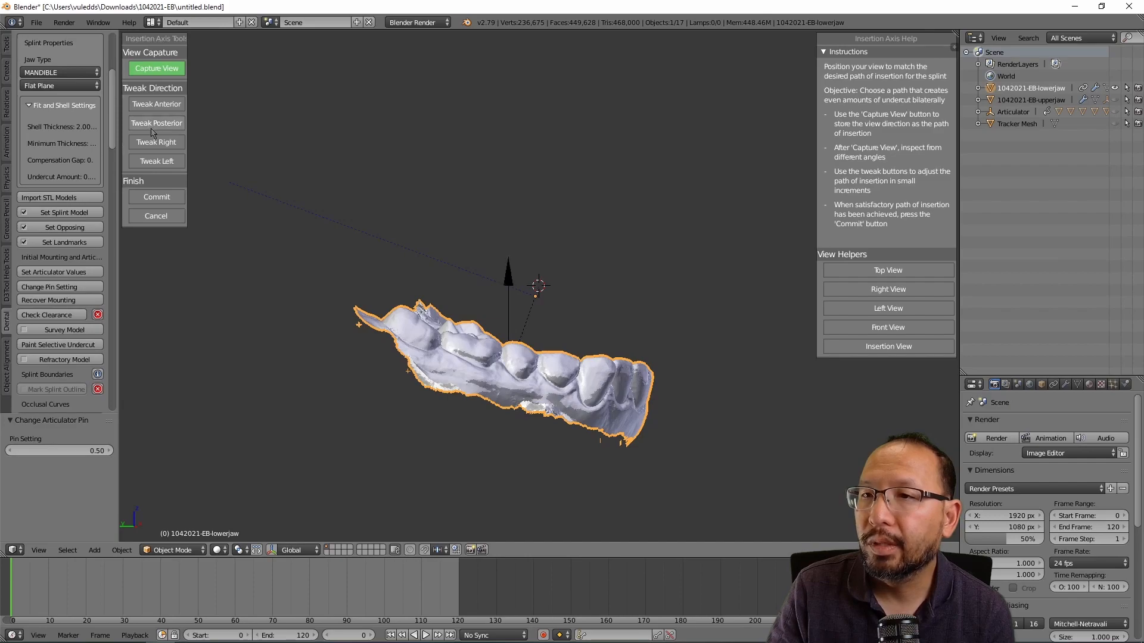
pyautogui.click(169, 109)
pyautogui.click(171, 109)
pyautogui.click(170, 109)
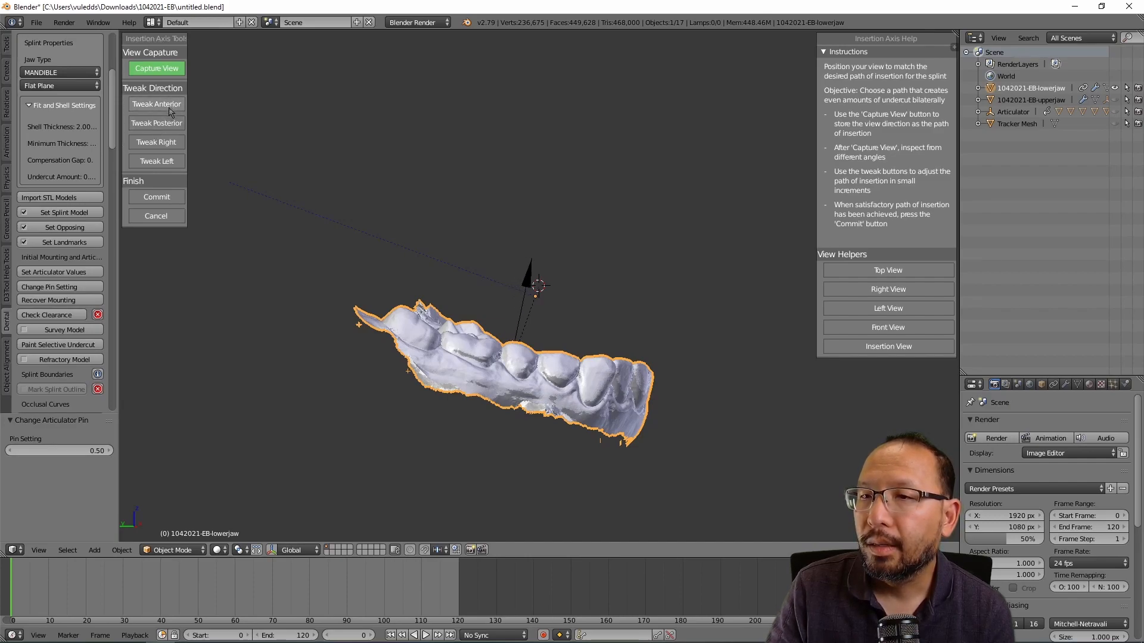
pyautogui.click(167, 123)
# Step: Make final small posterior and anterior axis tweaks and check undercuts around the arch
pyautogui.moveTo(429, 239); pyautogui.dragTo(445, 276, button='middle')
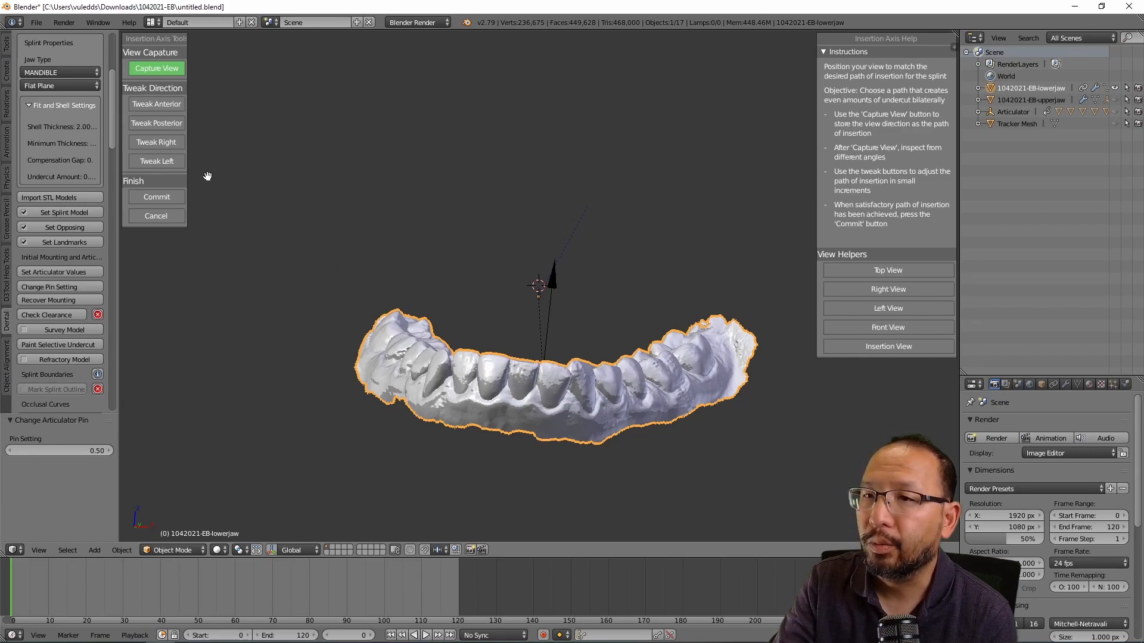
pyautogui.click(174, 126)
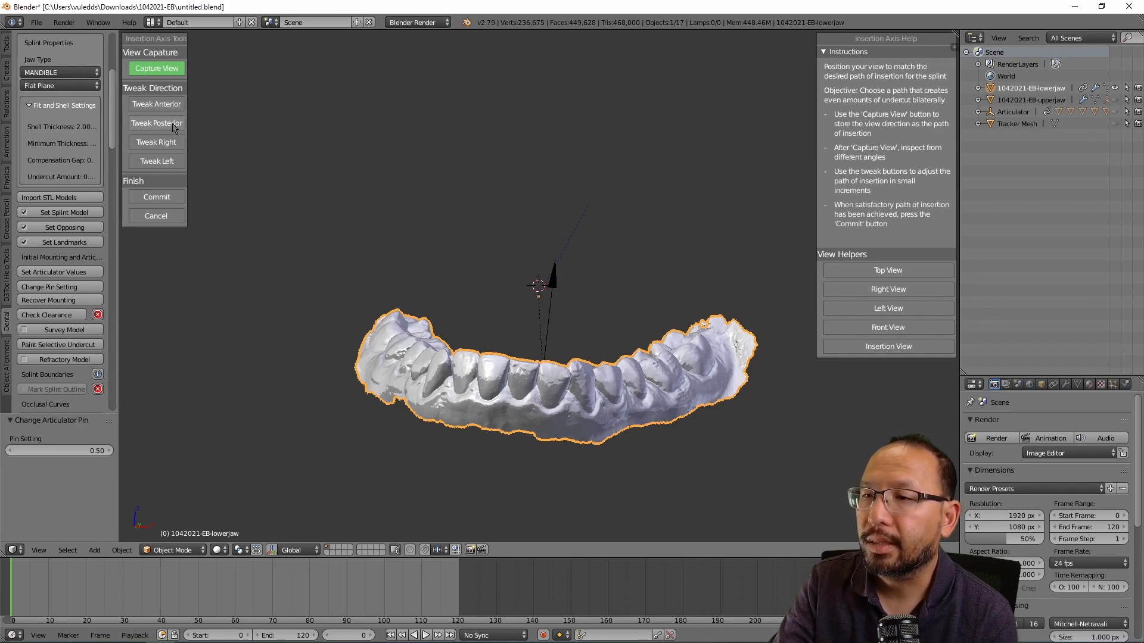
pyautogui.click(156, 105)
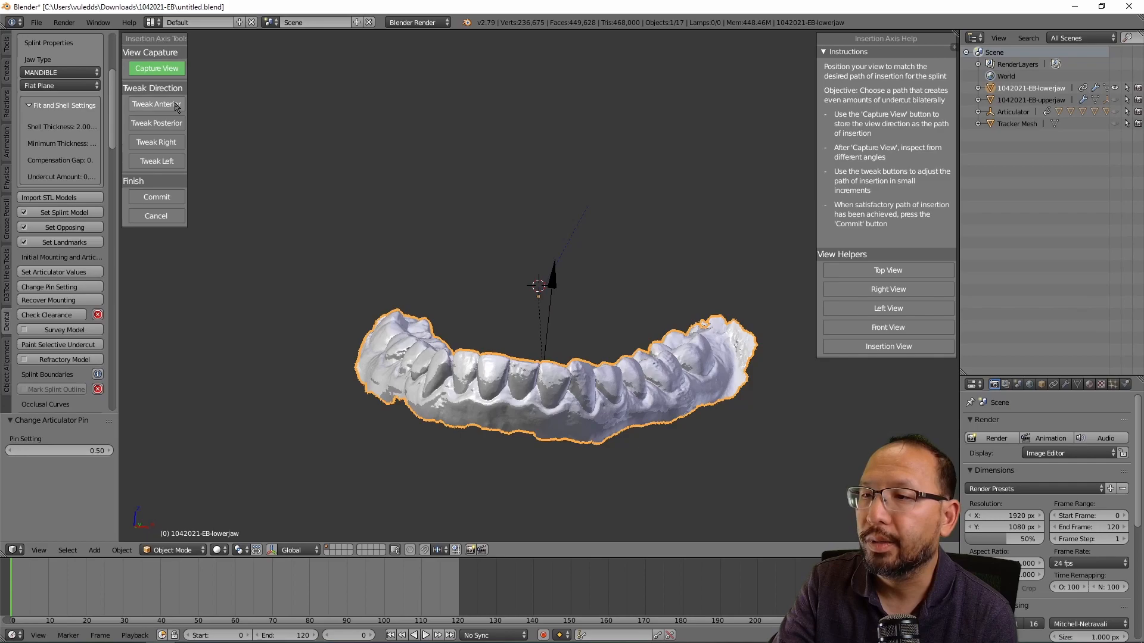
pyautogui.moveTo(462, 298); pyautogui.dragTo(385, 395, button='middle')
pyautogui.moveTo(567, 453); pyautogui.dragTo(488, 477, button='middle')
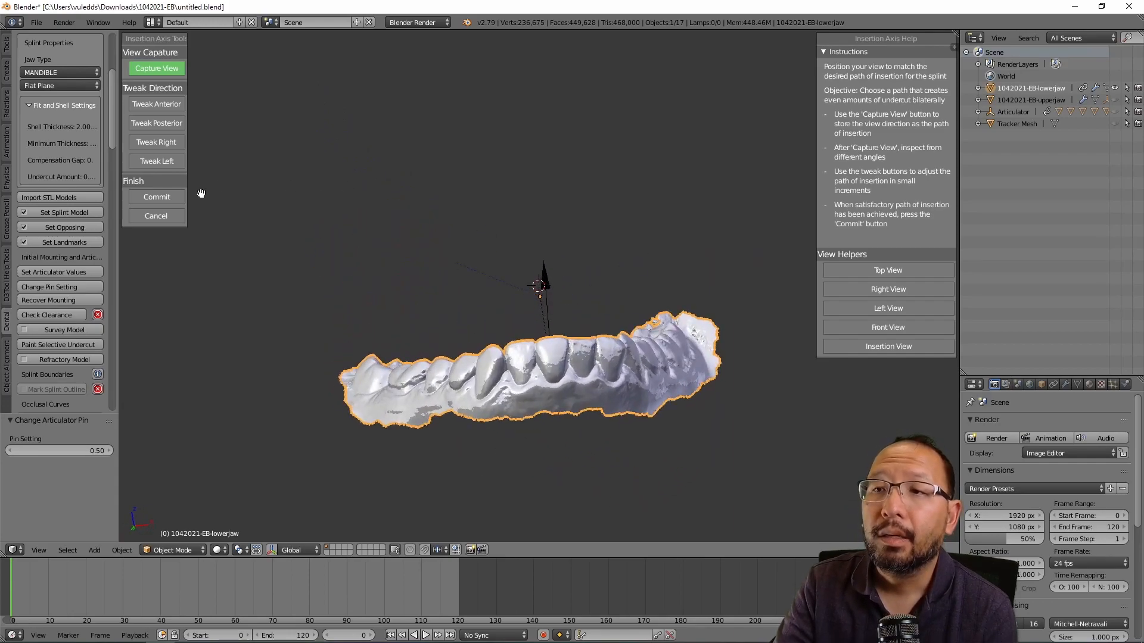
# Step: Commit the insertion path and open Refractory Model settings (Undercut 0.12, Offset 0.06)
pyautogui.click(168, 200)
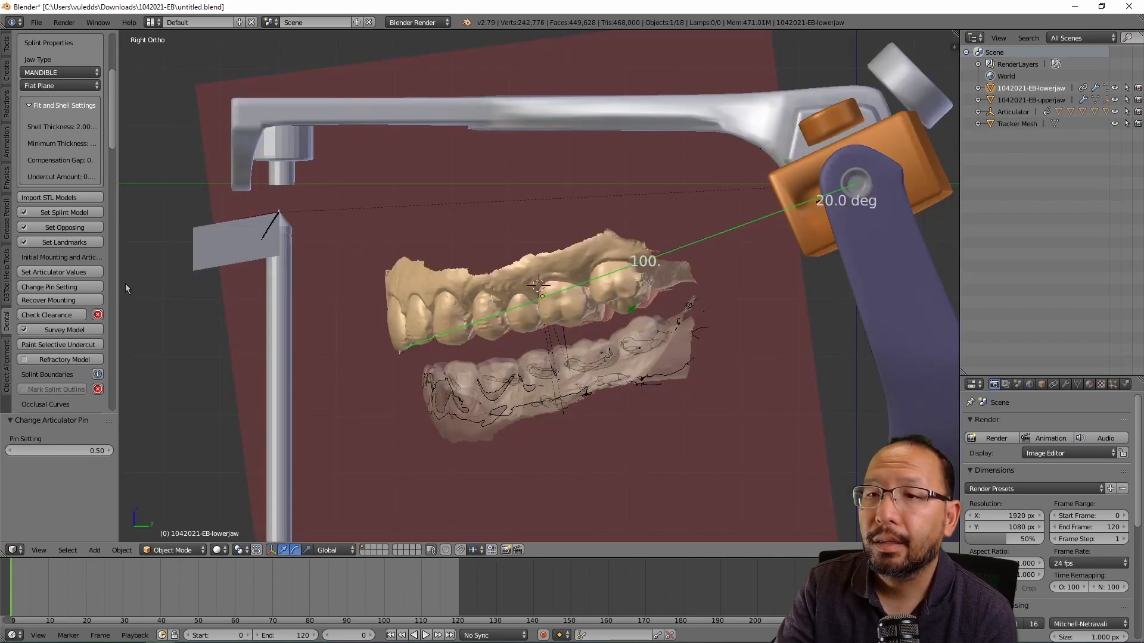
pyautogui.click(70, 359)
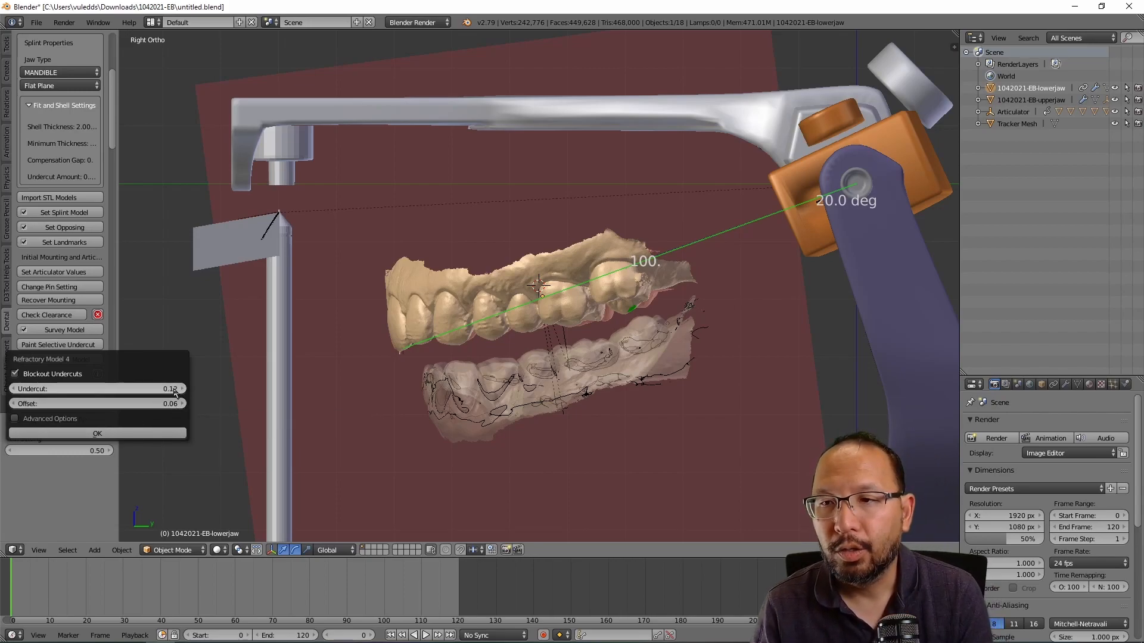
pyautogui.click(130, 435)
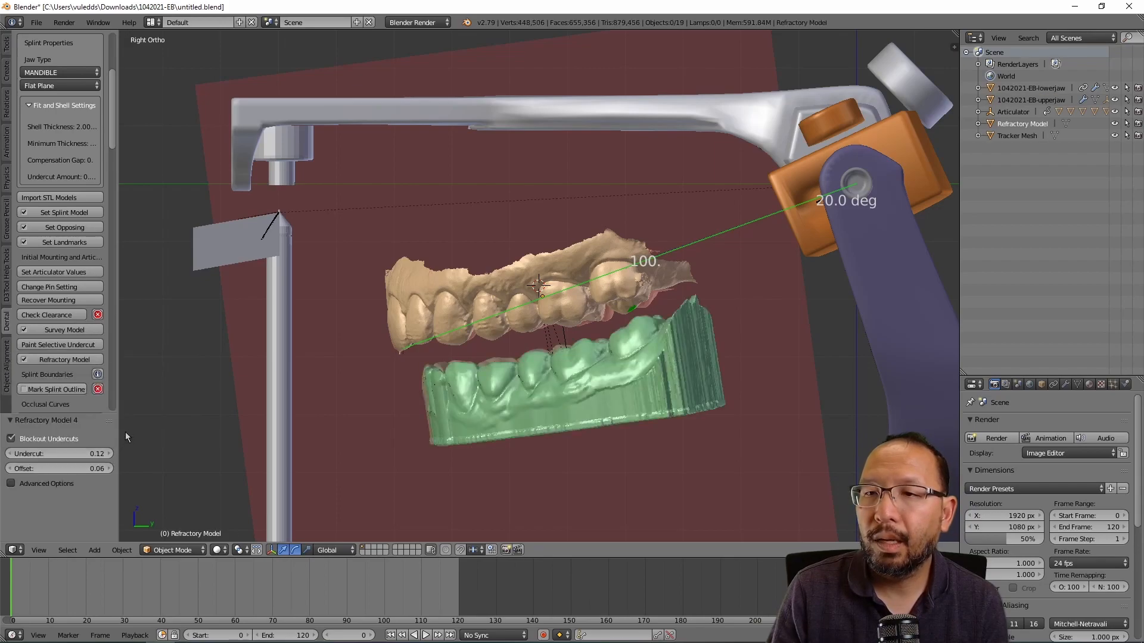
pyautogui.moveTo(768, 329)
pyautogui.mouseDown(button='middle')
pyautogui.moveTo(798, 324)
pyautogui.moveTo(768, 343)
pyautogui.mouseUp(button='middle')
pyautogui.moveTo(415, 463); pyautogui.dragTo(565, 370, button='middle')
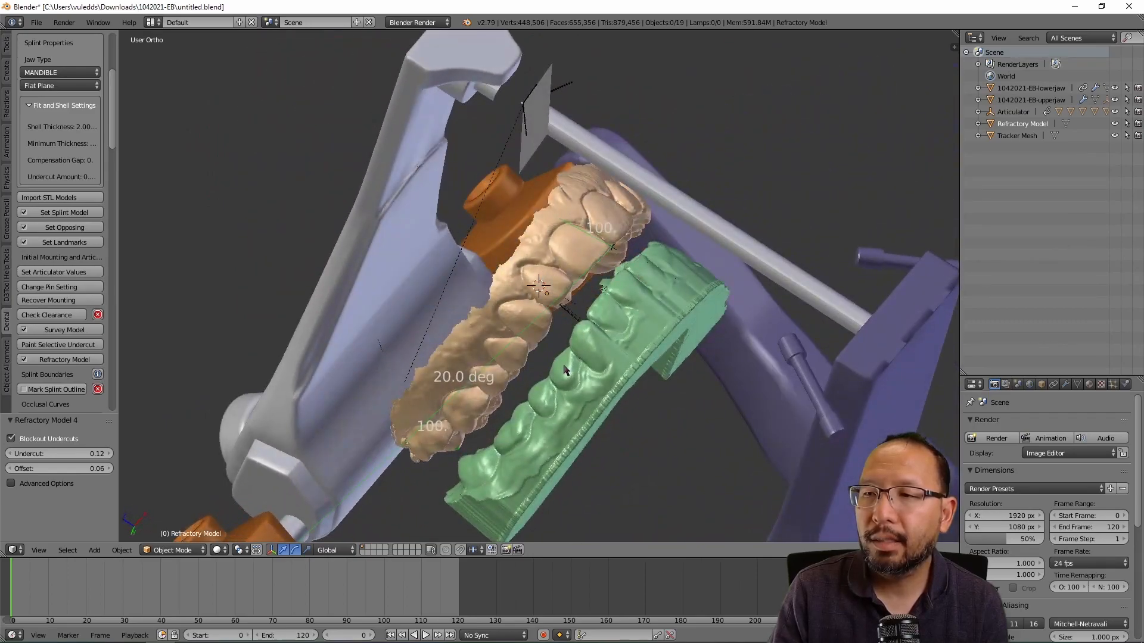
pyautogui.moveTo(720, 220); pyautogui.dragTo(461, 393, button='middle')
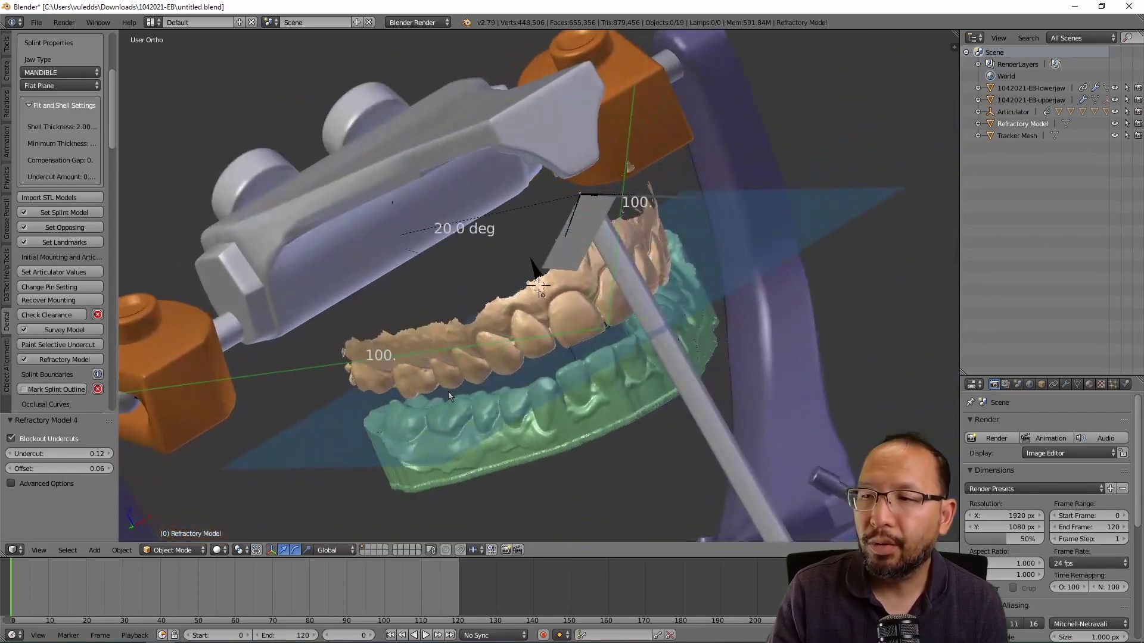
pyautogui.moveTo(382, 430); pyautogui.dragTo(262, 379, button='middle')
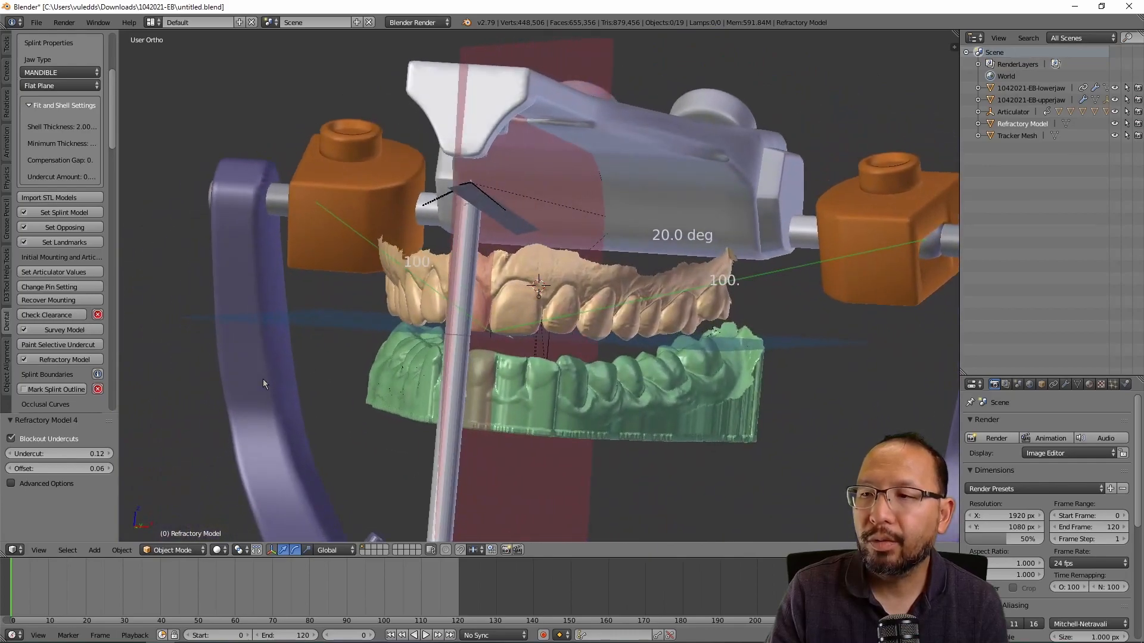
pyautogui.moveTo(695, 316); pyautogui.dragTo(609, 310, button='middle')
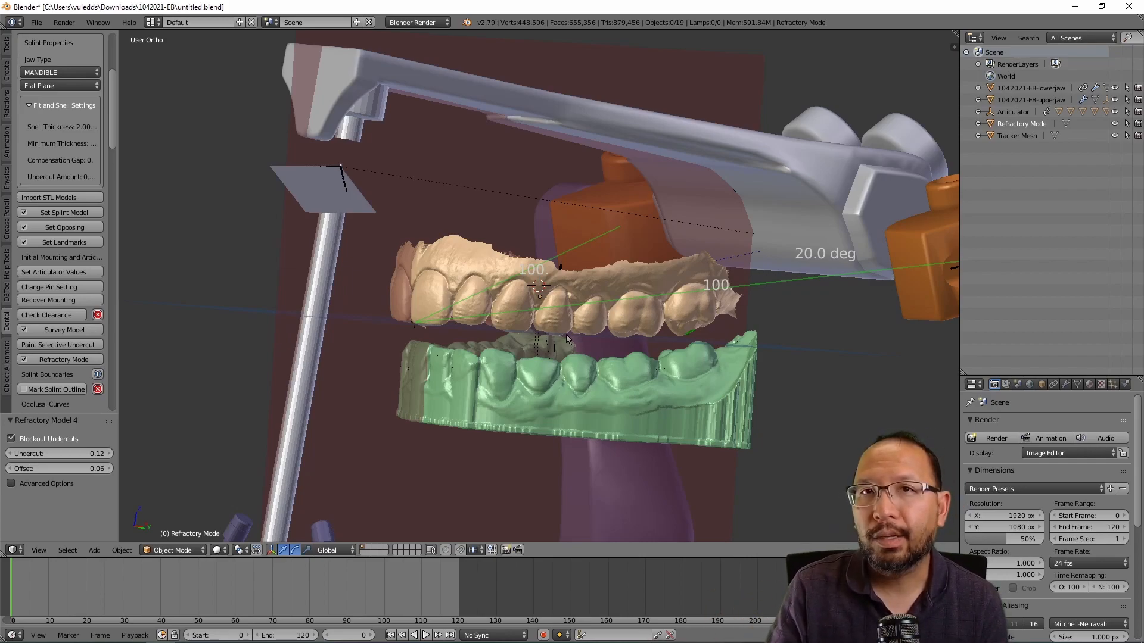
pyautogui.moveTo(570, 332); pyautogui.dragTo(756, 313, button='middle')
pyautogui.moveTo(672, 343); pyautogui.dragTo(506, 337, button='middle')
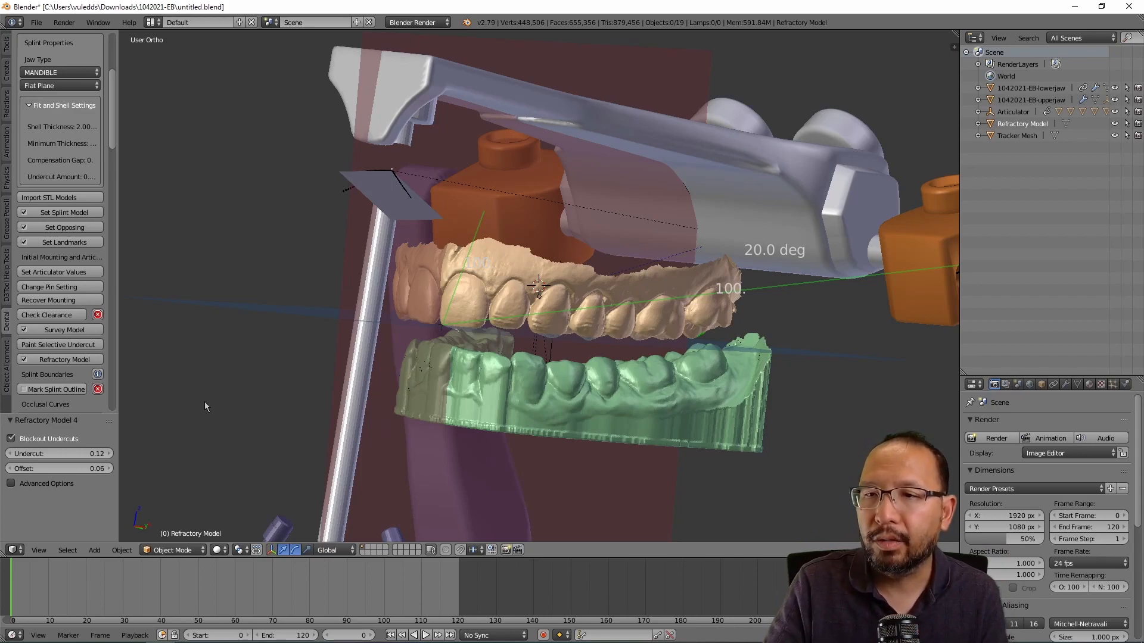
pyautogui.scroll(-2, 245, 366)
pyautogui.scroll(2, 245, 366)
pyautogui.moveTo(449, 349); pyautogui.dragTo(510, 296, button='middle')
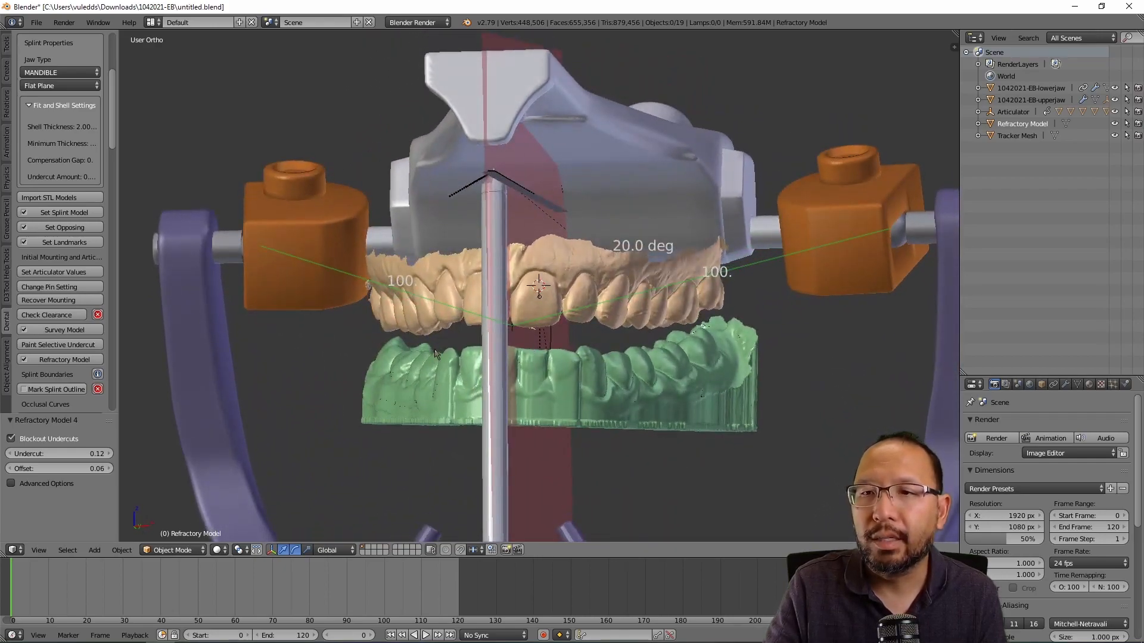
pyautogui.scroll(-1, 50, 349)
pyautogui.scroll(-1, 50, 350)
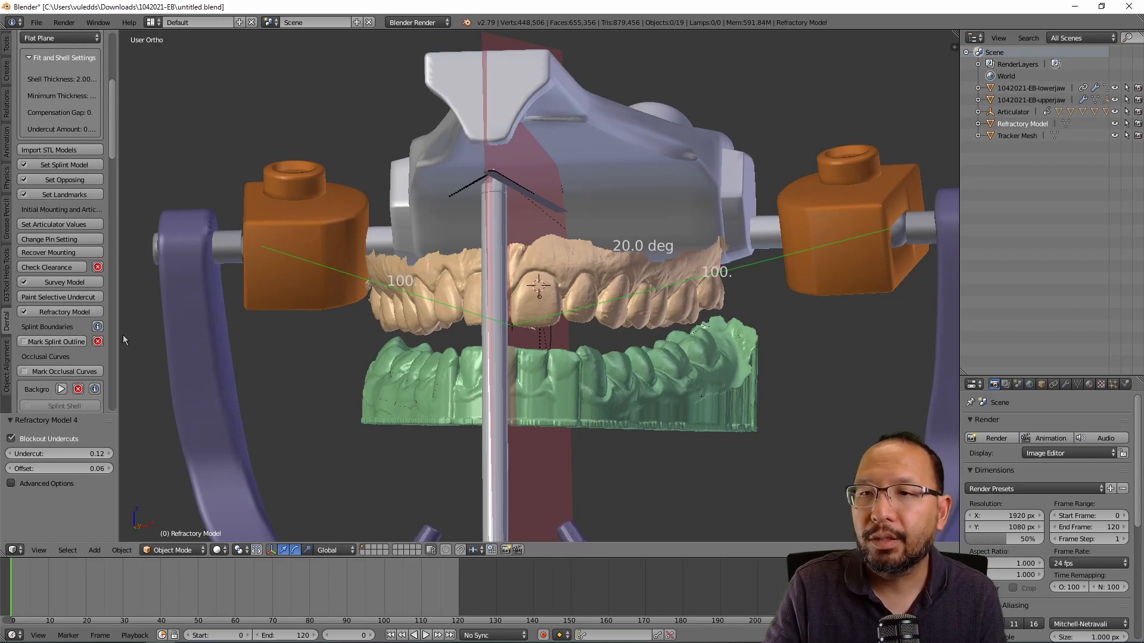
# Step: Start the splint outline and place margin points along the back molar teeth
pyautogui.click(60, 342)
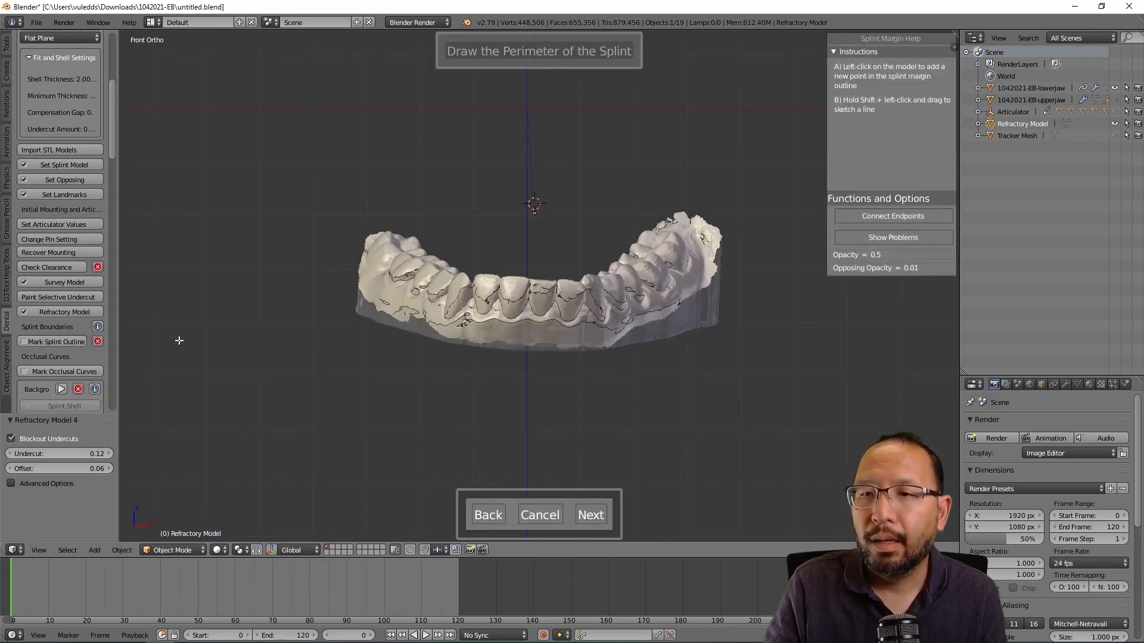
pyautogui.moveTo(416, 332); pyautogui.dragTo(572, 375, button='middle')
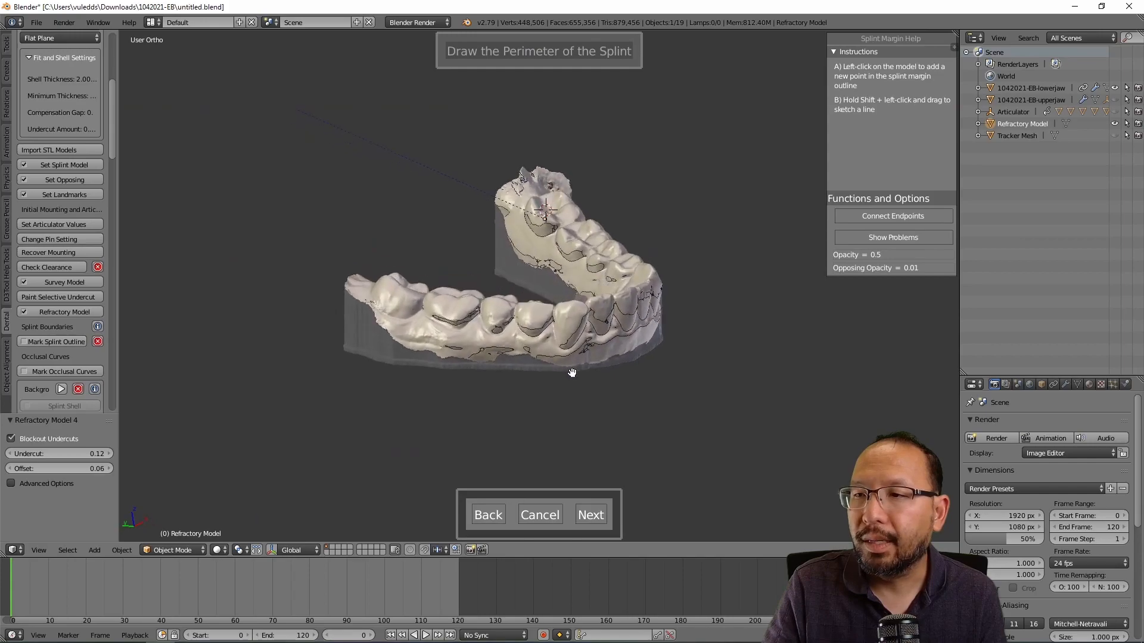
pyautogui.scroll(4, 572, 374)
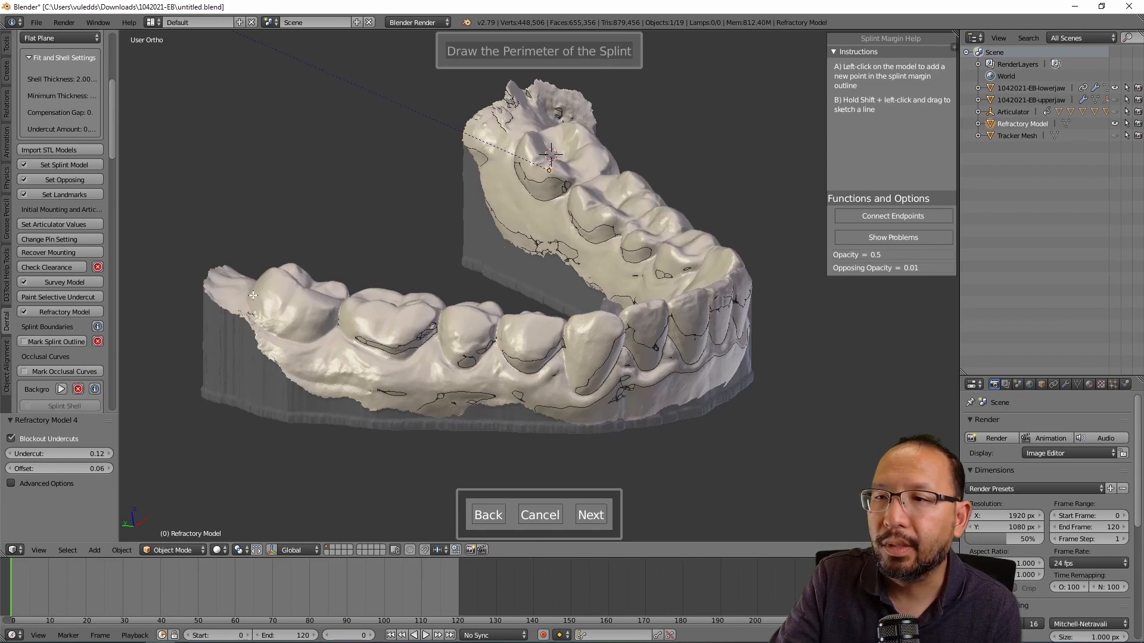
pyautogui.click(253, 295)
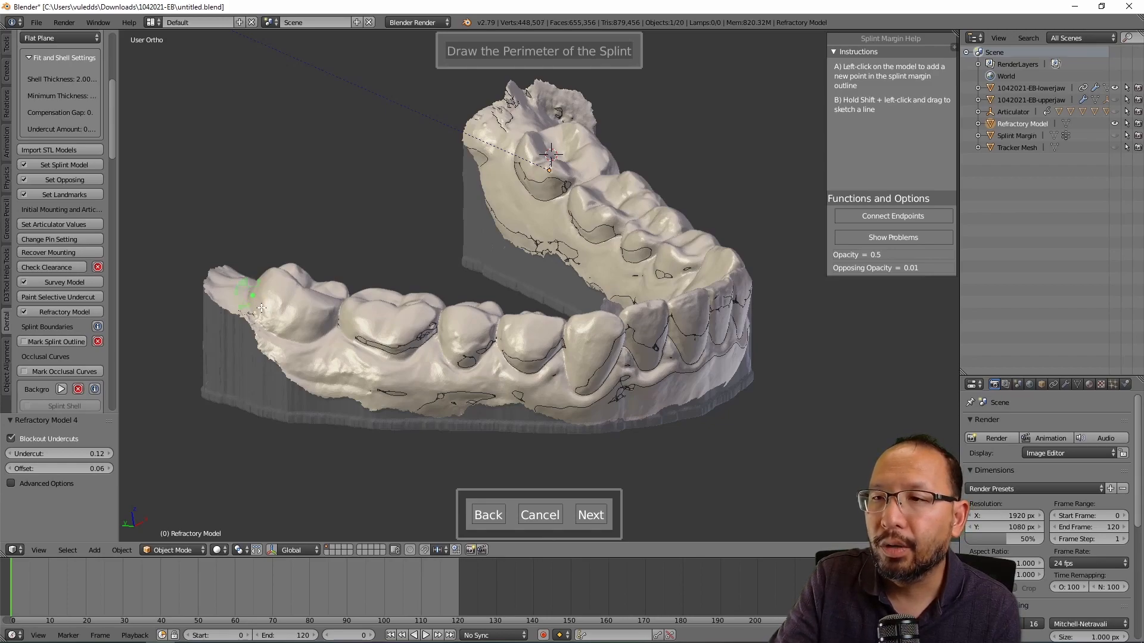
pyautogui.click(263, 314)
pyautogui.click(278, 329)
pyautogui.click(302, 335)
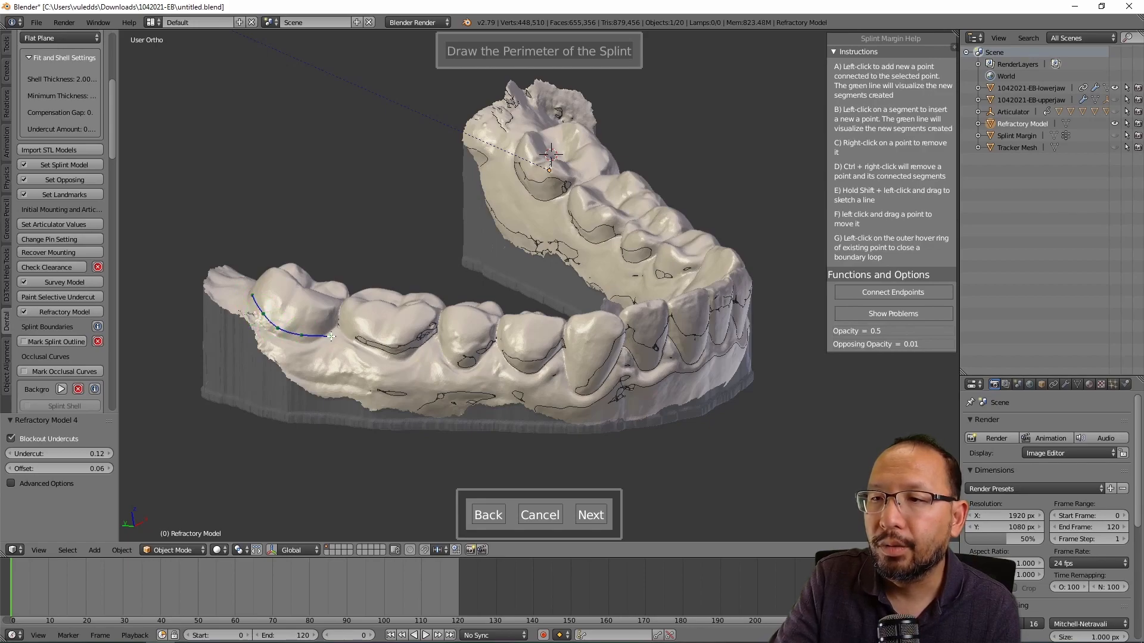
# Step: Extend the margin line along the gumline toward the incisors
pyautogui.click(363, 345)
pyautogui.click(395, 354)
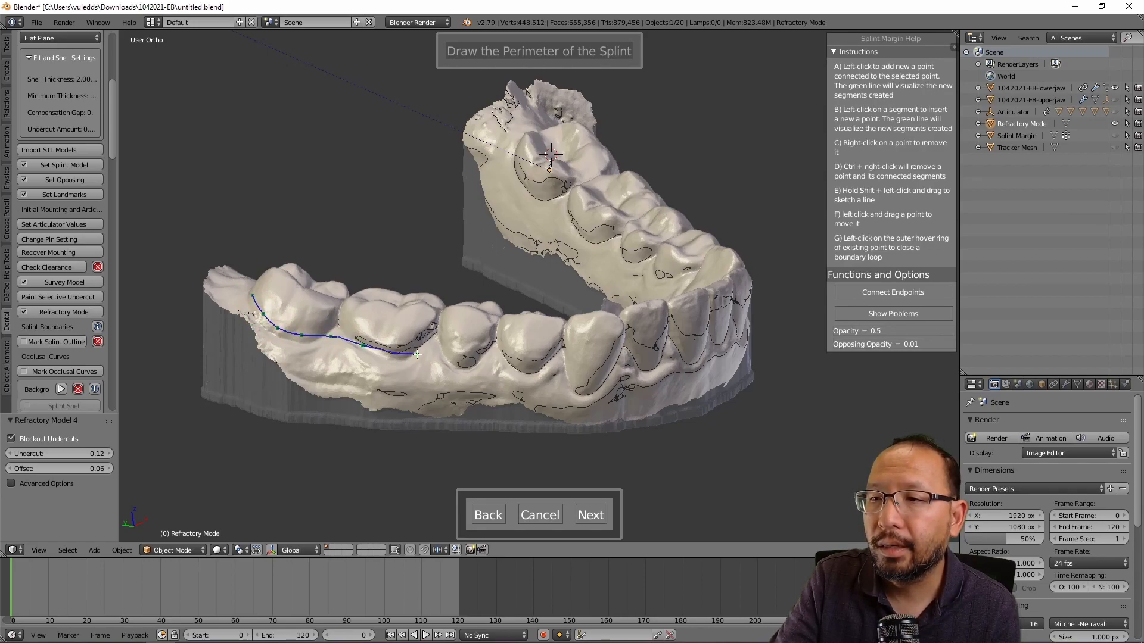
pyautogui.click(467, 360)
pyautogui.click(524, 369)
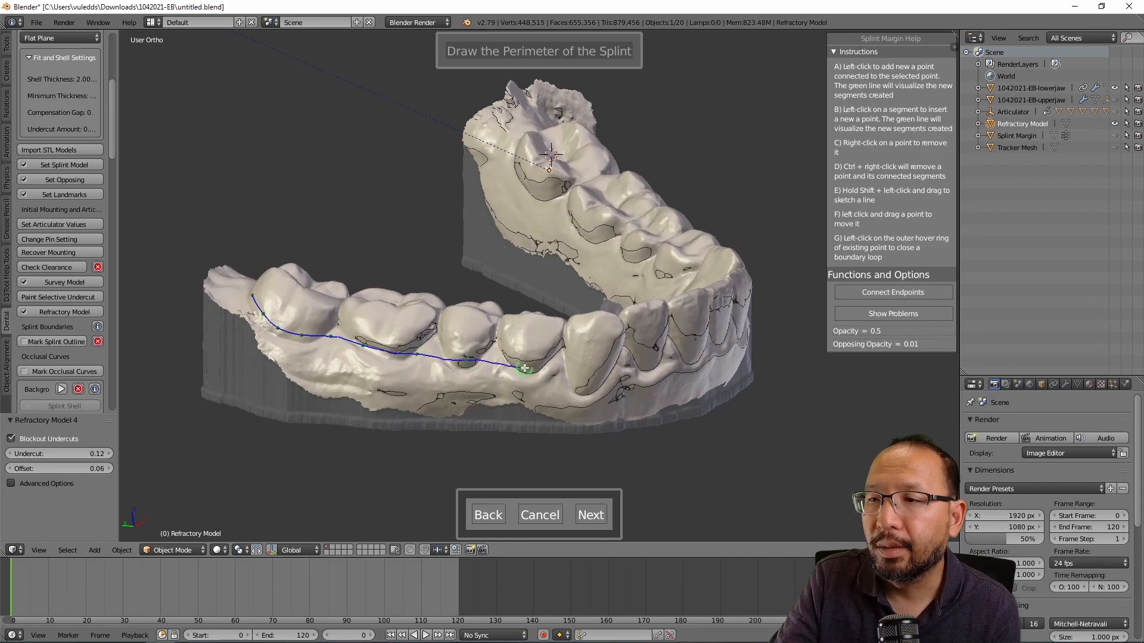
pyautogui.click(587, 381)
pyautogui.moveTo(587, 382); pyautogui.dragTo(531, 371, button='middle')
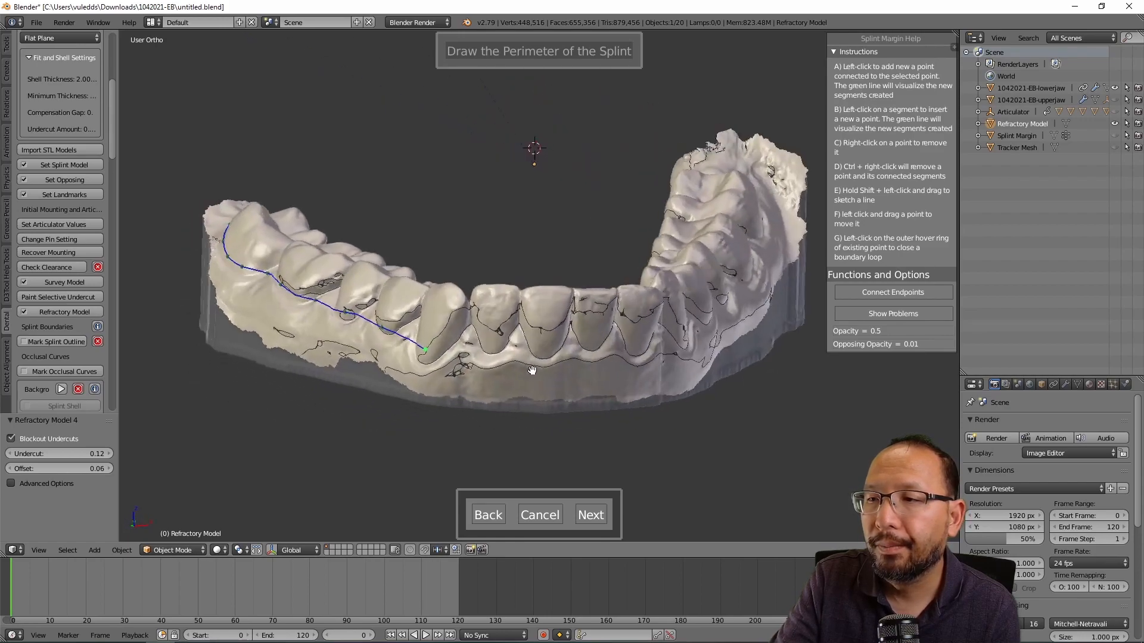
pyautogui.click(494, 346)
pyautogui.click(539, 352)
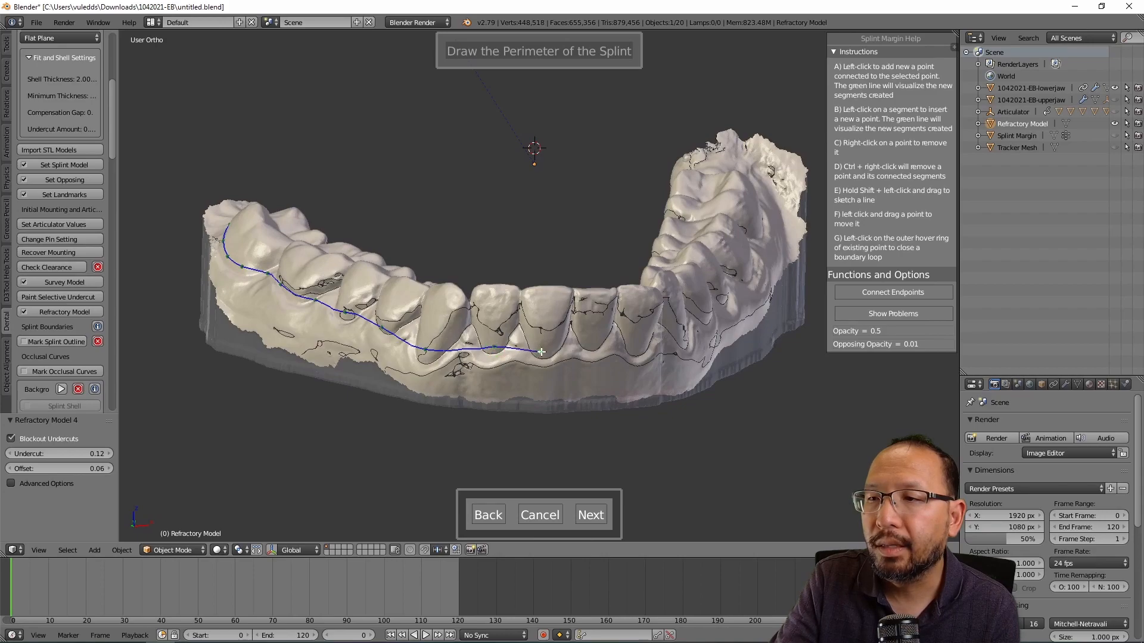
pyautogui.click(591, 349)
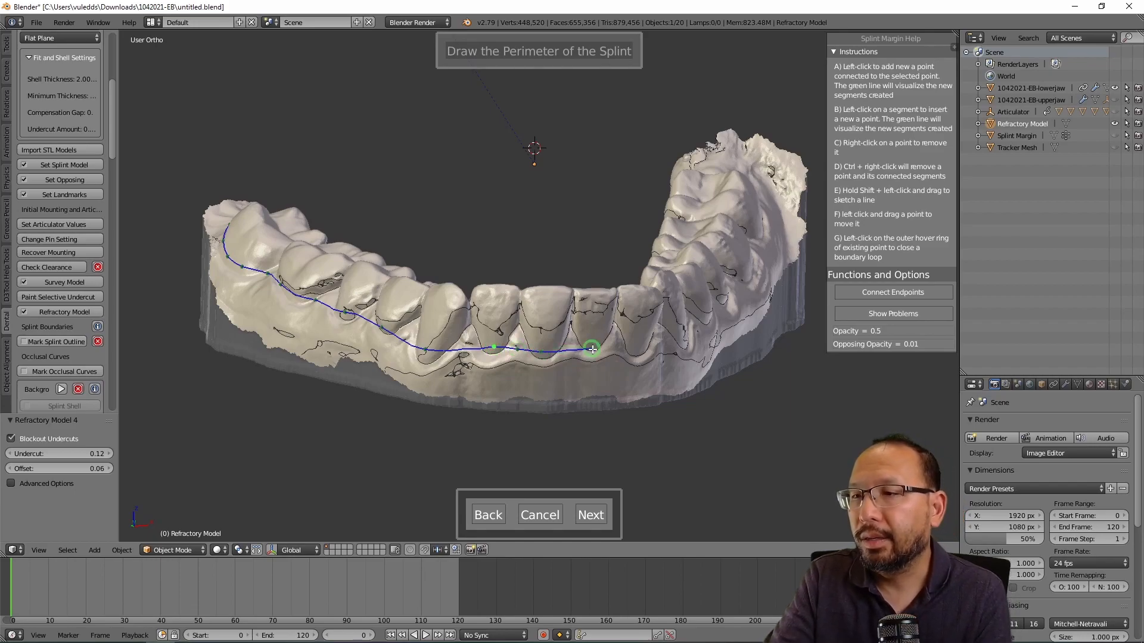
# Step: Continue the margin across the front teeth, removing one misplaced point
pyautogui.moveTo(614, 345); pyautogui.dragTo(489, 331, button='middle')
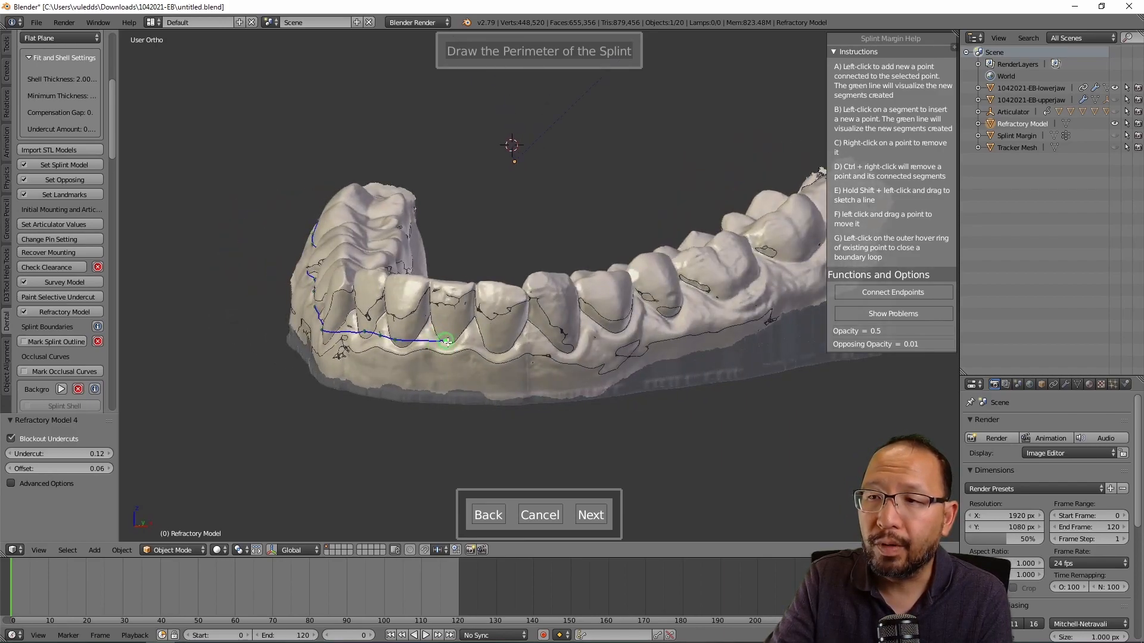
pyautogui.click(503, 315)
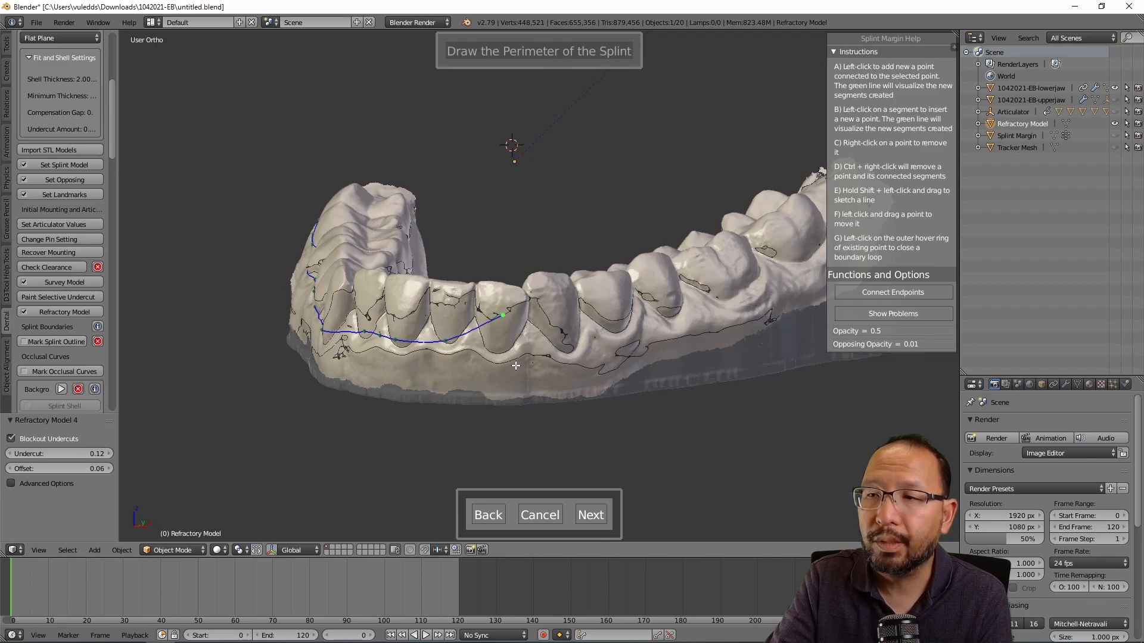
pyautogui.rightClick(503, 314)
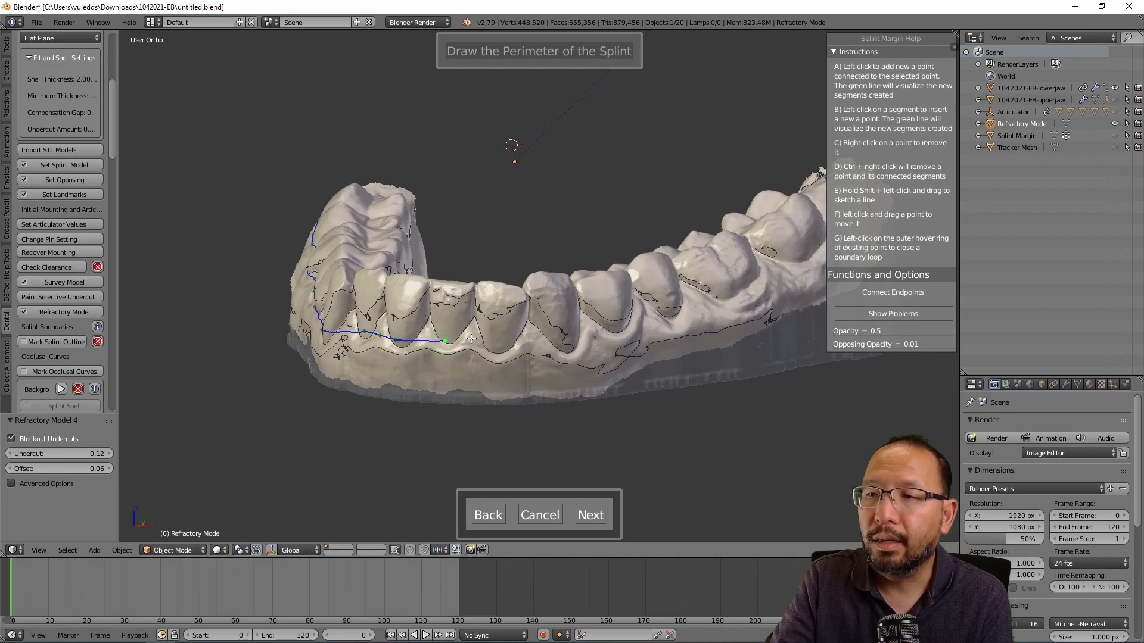
pyautogui.click(498, 344)
pyautogui.click(568, 340)
pyautogui.moveTo(568, 339); pyautogui.dragTo(493, 330, button='middle')
pyautogui.click(560, 323)
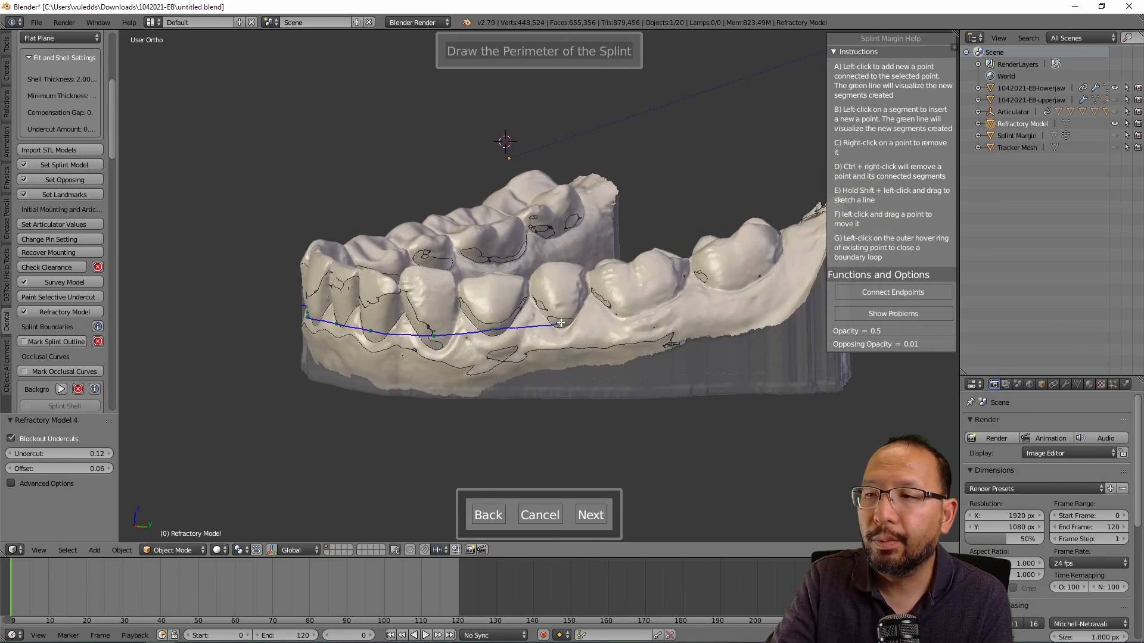
pyautogui.click(647, 305)
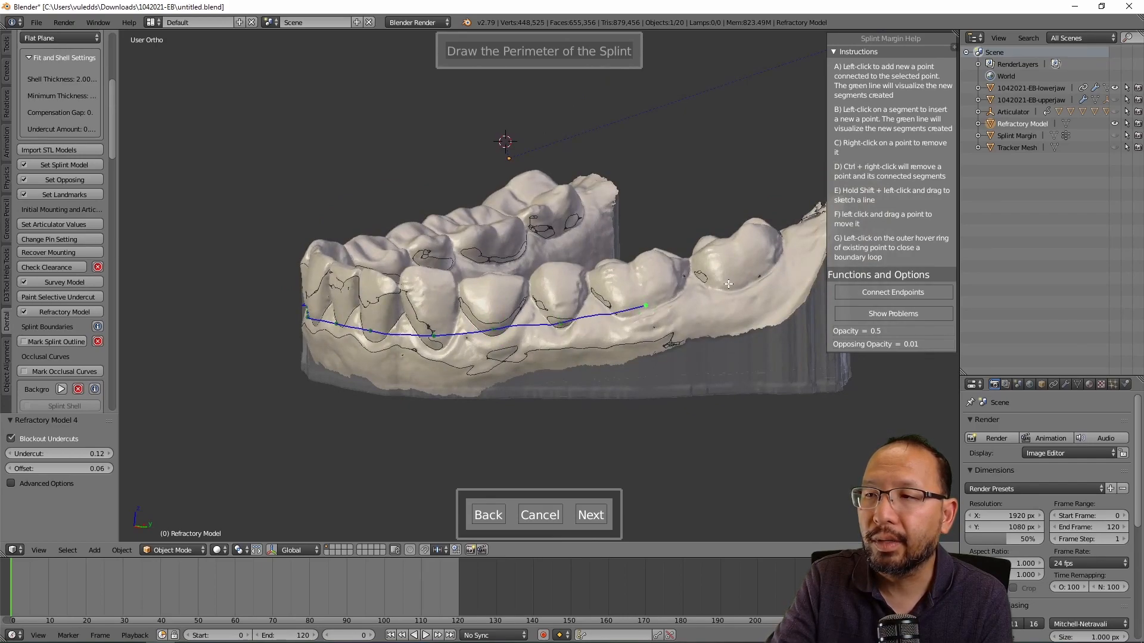
pyautogui.click(747, 276)
# Step: Extend the margin along the far side of the arch up its teeth
pyautogui.moveTo(747, 275); pyautogui.dragTo(540, 306, button='middle')
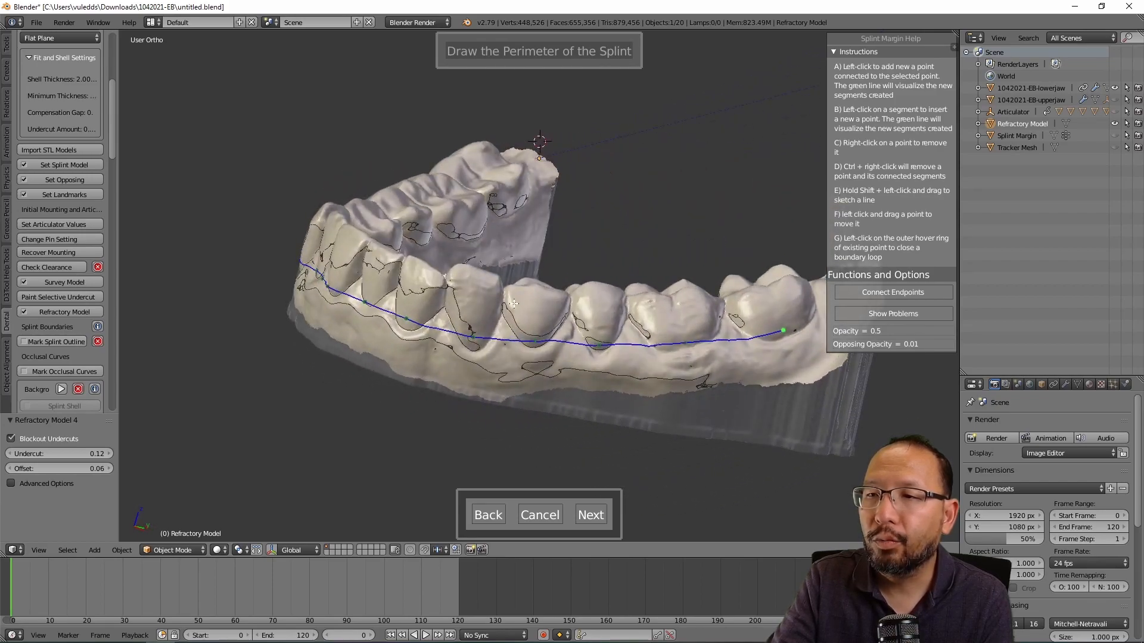
pyautogui.moveTo(624, 229); pyautogui.dragTo(573, 372, button='middle')
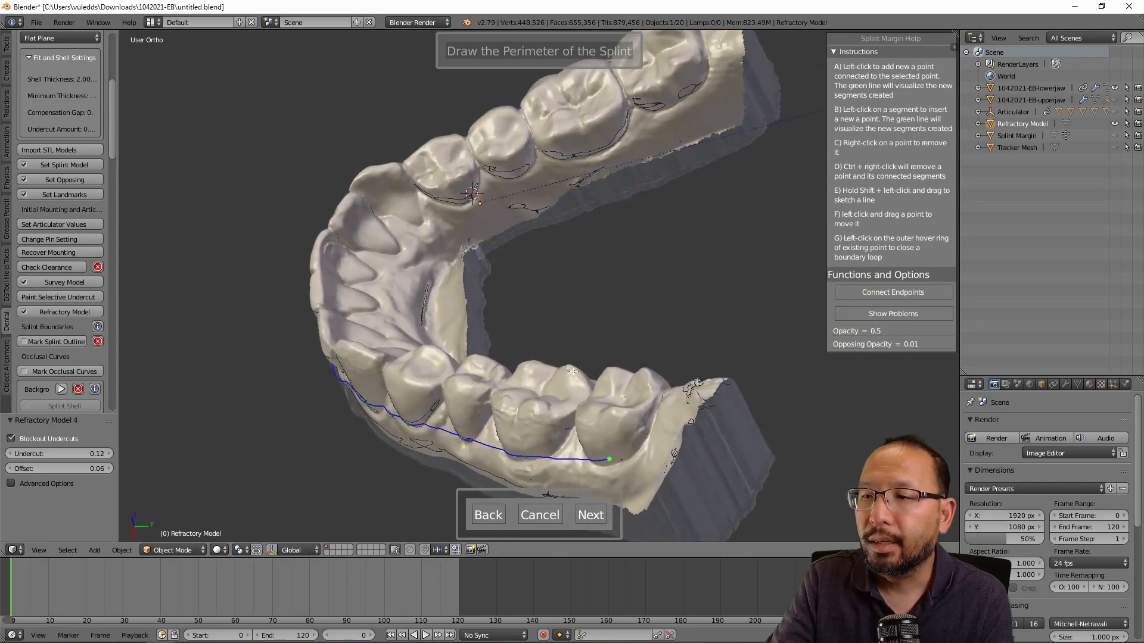
pyautogui.click(656, 406)
pyautogui.moveTo(658, 400); pyautogui.dragTo(340, 369, button='middle')
pyautogui.click(319, 368)
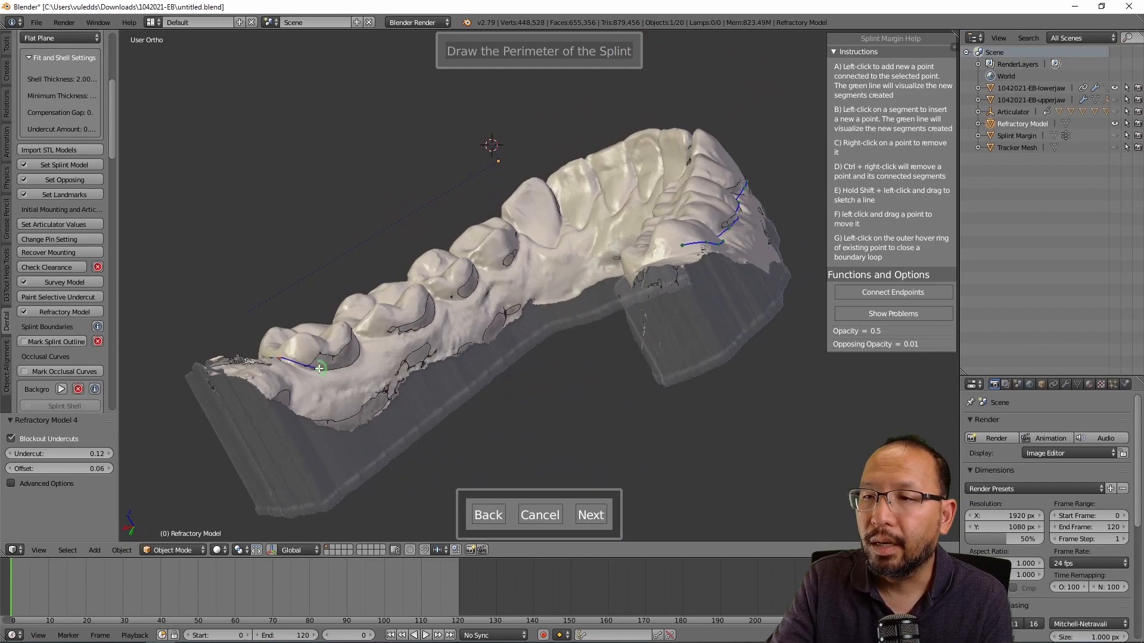
pyautogui.click(346, 364)
pyautogui.moveTo(355, 359); pyautogui.dragTo(451, 323, button='middle')
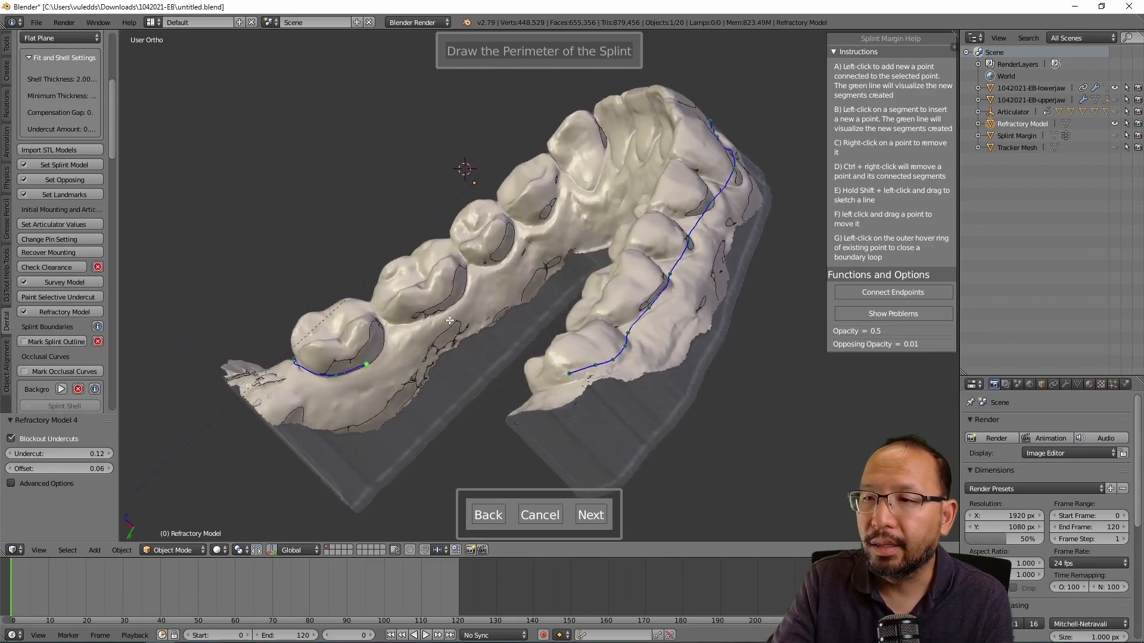
pyautogui.click(442, 310)
pyautogui.click(499, 255)
pyautogui.moveTo(471, 305); pyautogui.dragTo(549, 218, button='middle')
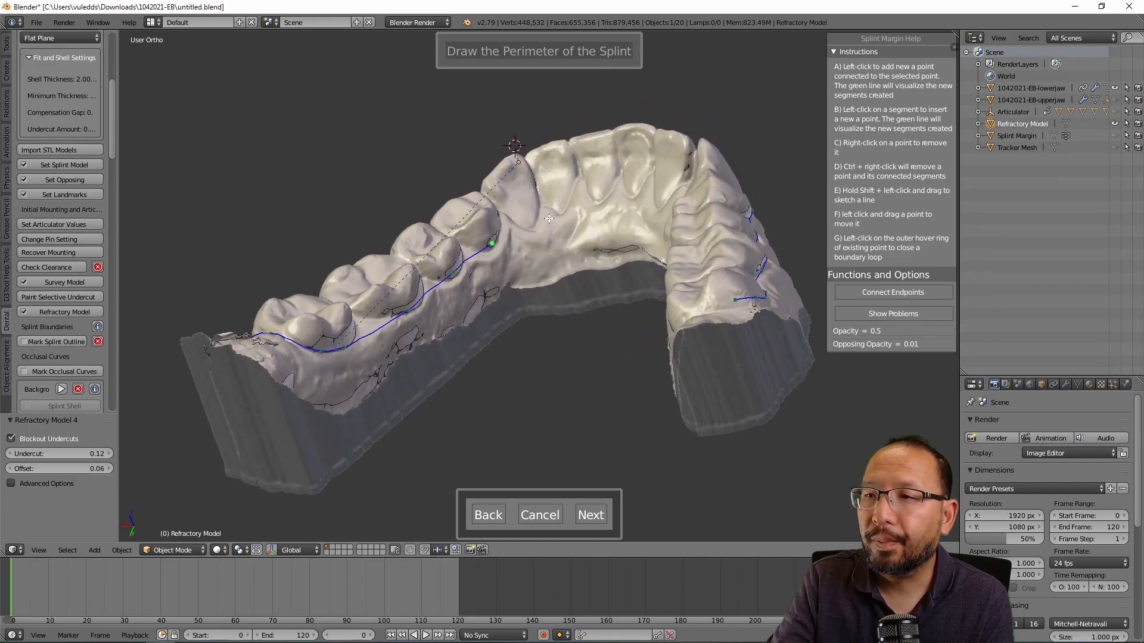
# Step: Extend the margin curve point by point along the tooth edges
pyautogui.click(511, 207)
pyautogui.click(529, 198)
pyautogui.click(547, 188)
pyautogui.click(564, 179)
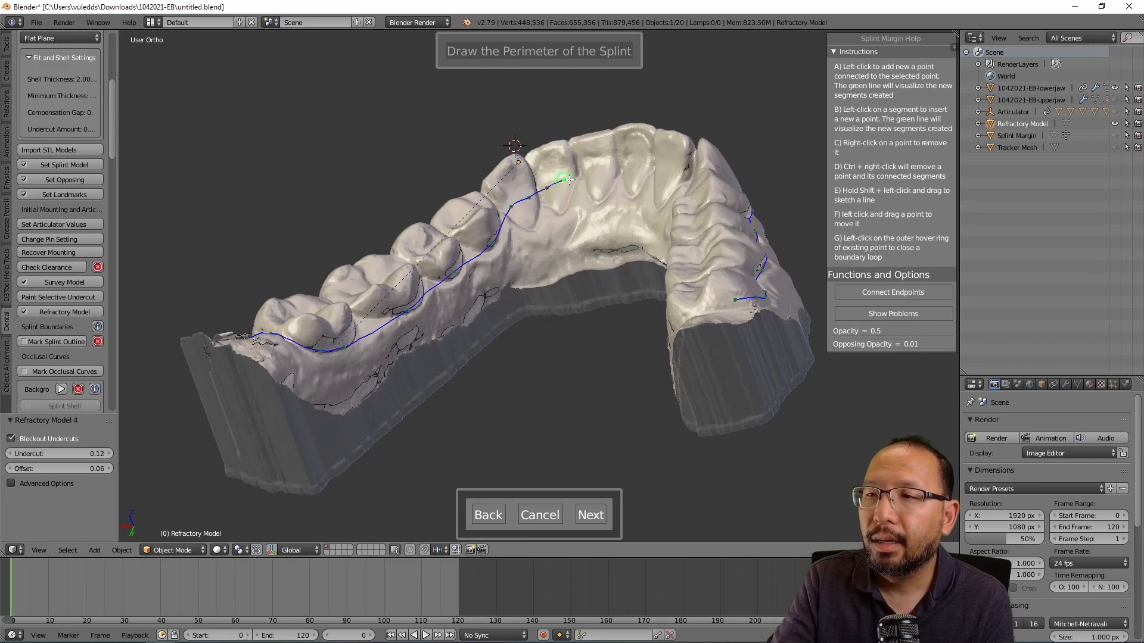
pyautogui.click(589, 171)
pyautogui.click(608, 167)
pyautogui.click(624, 168)
pyautogui.moveTo(614, 188); pyautogui.dragTo(647, 194, button='middle')
# Step: Continue the perimeter around the arch along the back teeth
pyautogui.click(596, 193)
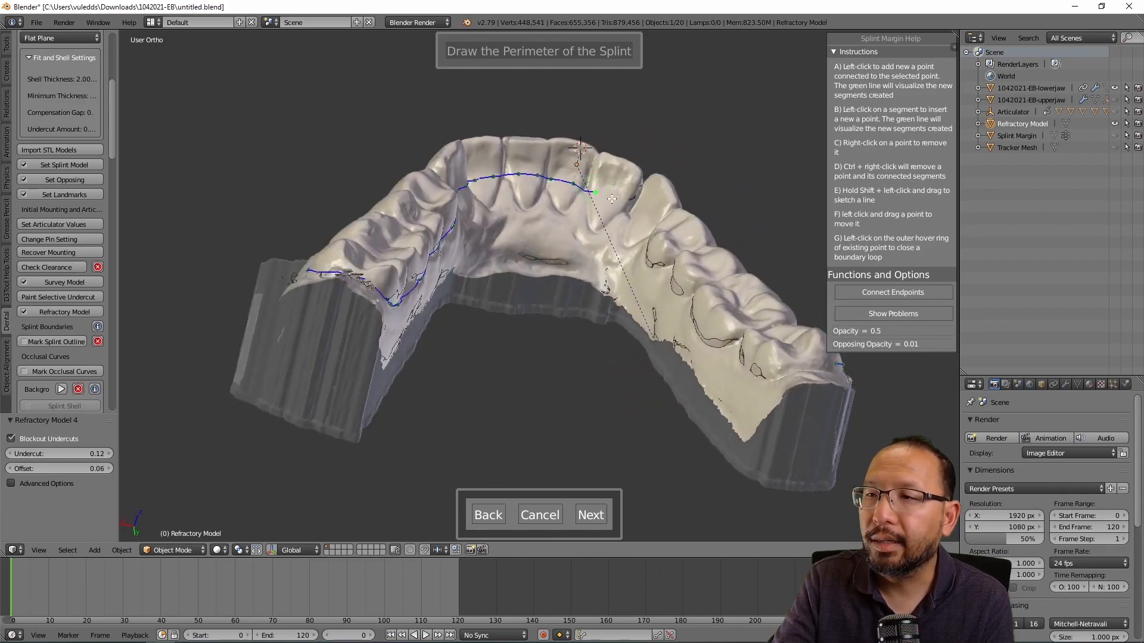
pyautogui.click(636, 221)
pyautogui.click(645, 229)
pyautogui.moveTo(635, 239); pyautogui.dragTo(602, 243, button='middle')
pyautogui.click(572, 245)
pyautogui.click(577, 264)
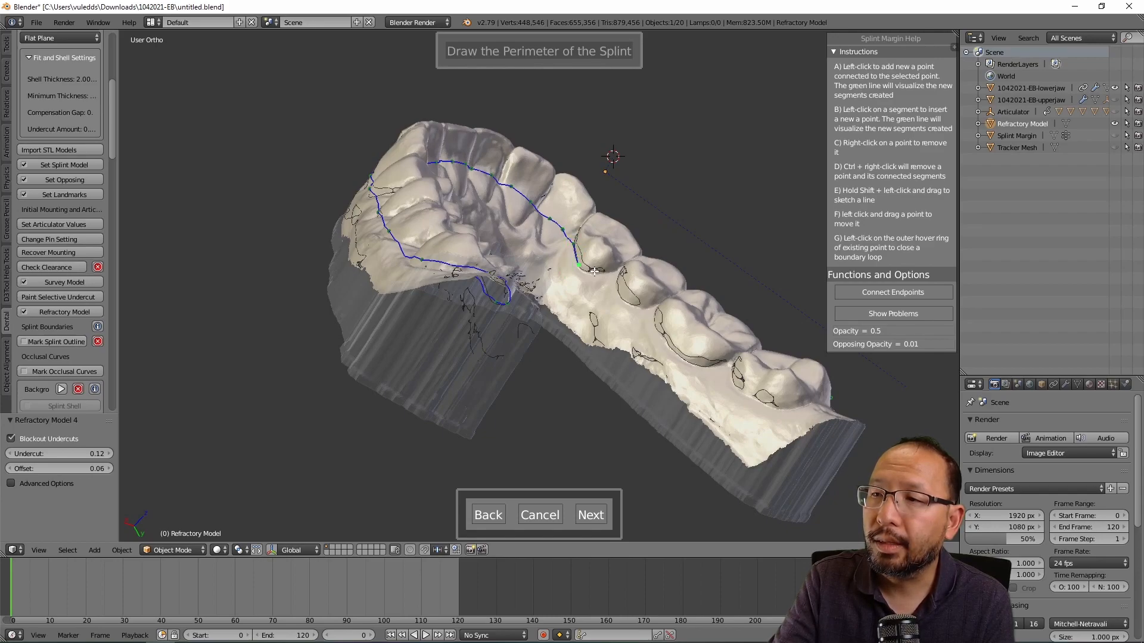
pyautogui.click(594, 271)
pyautogui.click(619, 292)
pyautogui.click(655, 326)
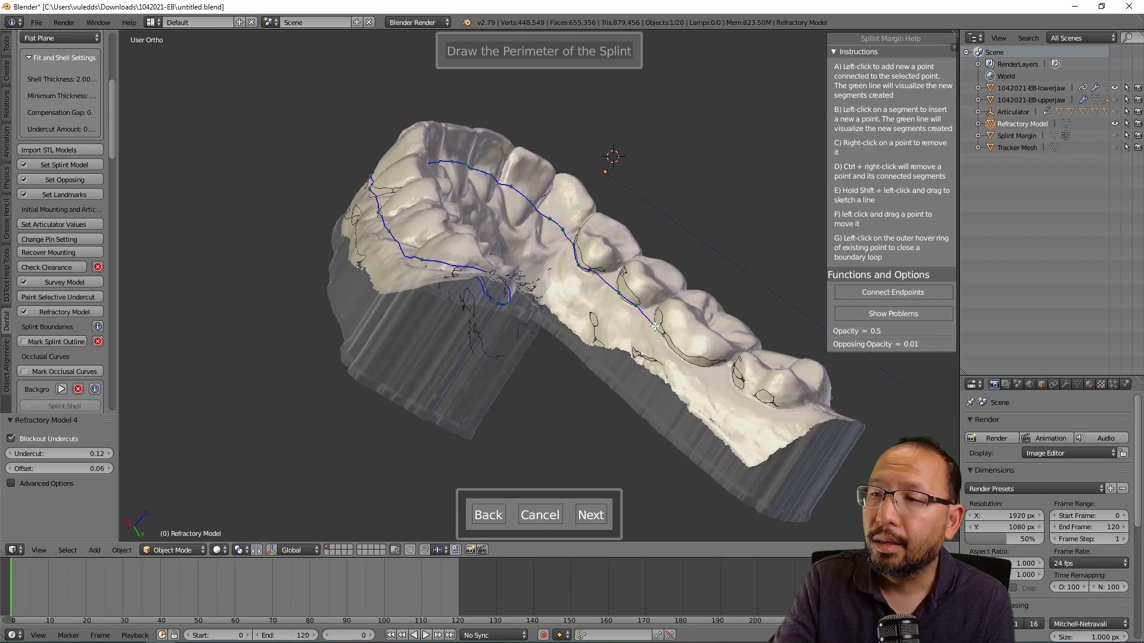
pyautogui.click(692, 361)
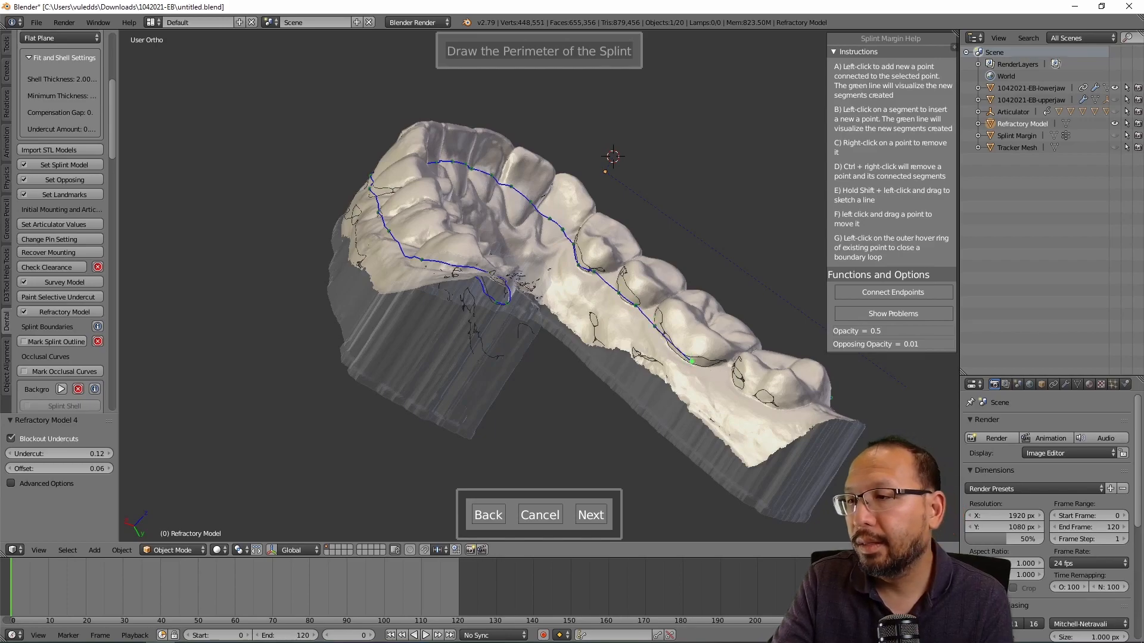
pyautogui.click(731, 376)
pyautogui.click(764, 403)
# Step: Close the perimeter at the far back of the arch and advance to interior selection
pyautogui.moveTo(795, 391); pyautogui.dragTo(694, 400, button='middle')
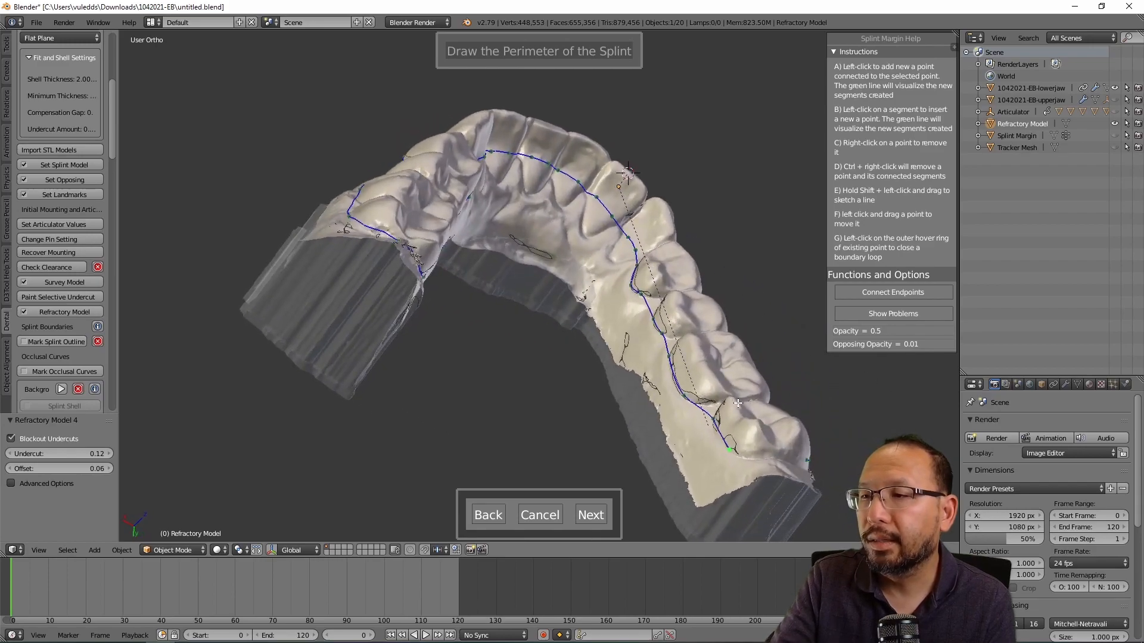
pyautogui.moveTo(721, 444); pyautogui.dragTo(576, 438, button='middle')
pyautogui.click(685, 494)
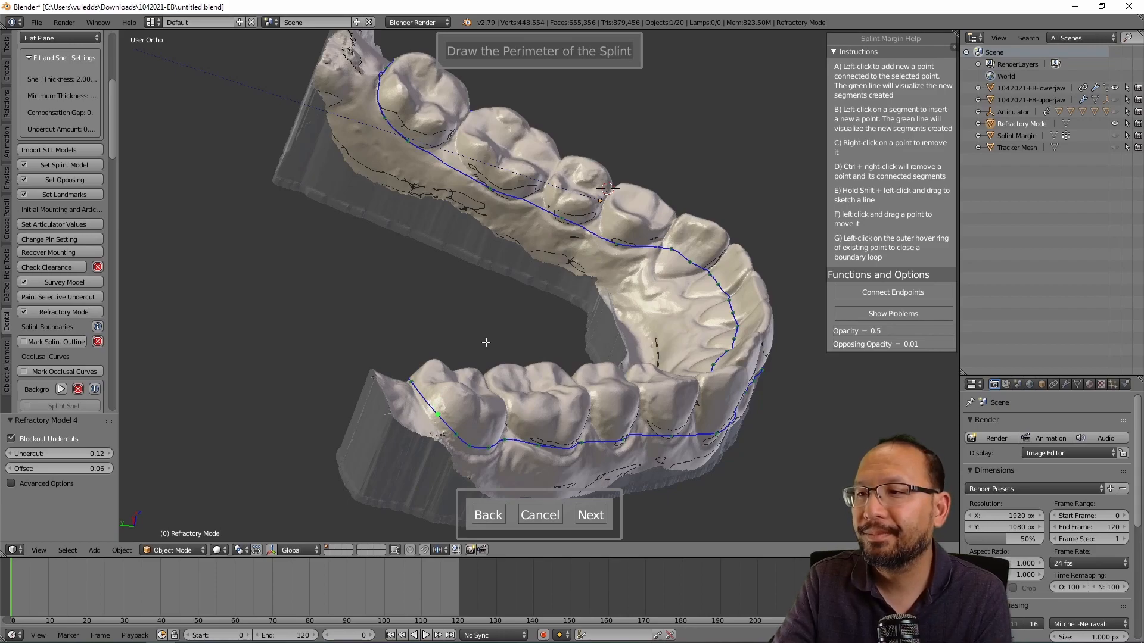
pyautogui.click(591, 516)
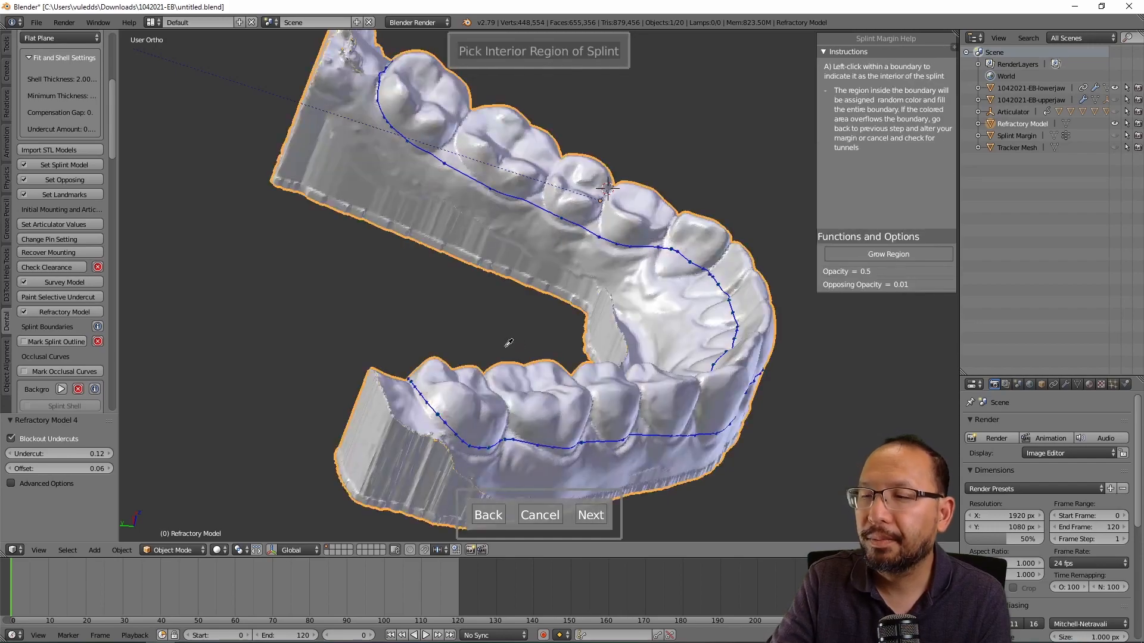
# Step: Fill the teeth inside the boundary as interior, trim the refractory model, and accept the cut
pyautogui.moveTo(567, 298); pyautogui.dragTo(434, 315, button='middle')
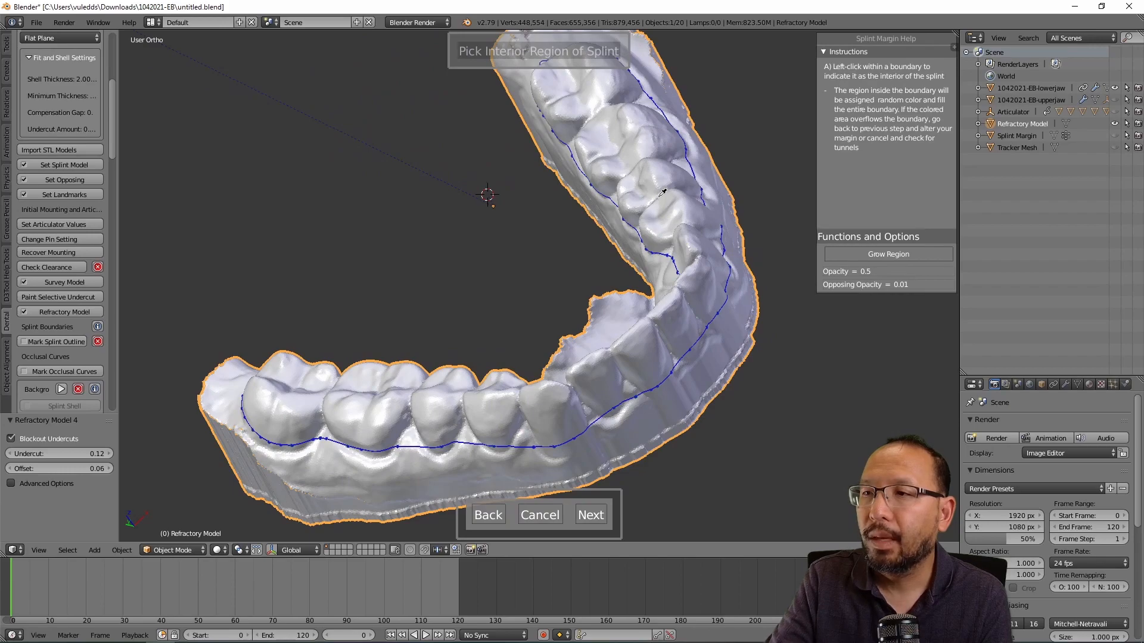
pyautogui.click(660, 178)
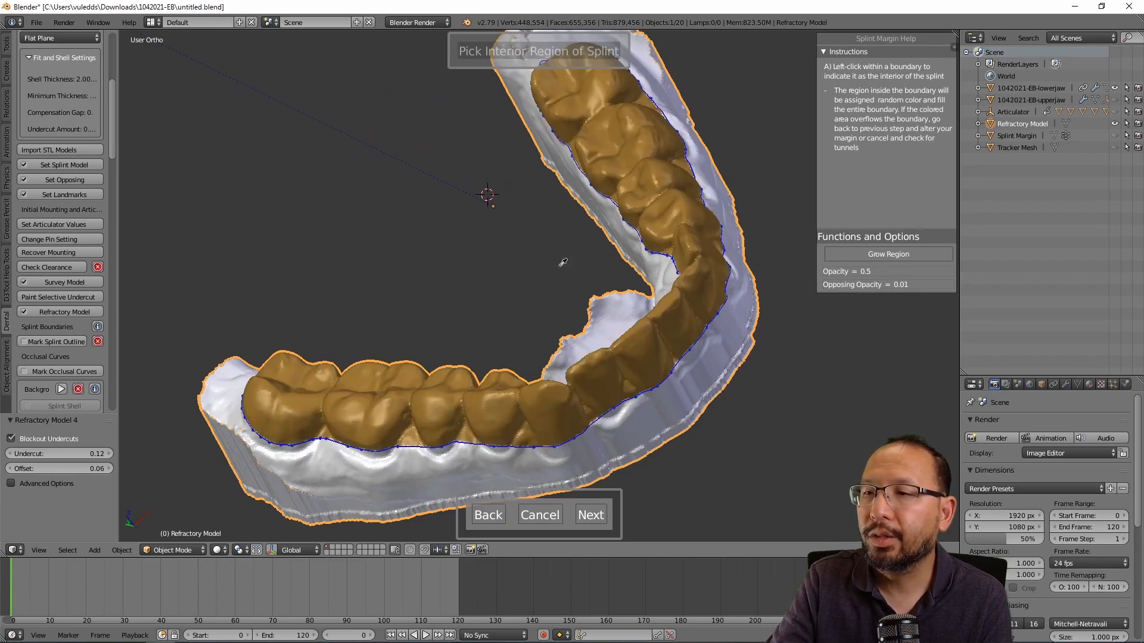
pyautogui.moveTo(388, 322); pyautogui.dragTo(350, 314, button='middle')
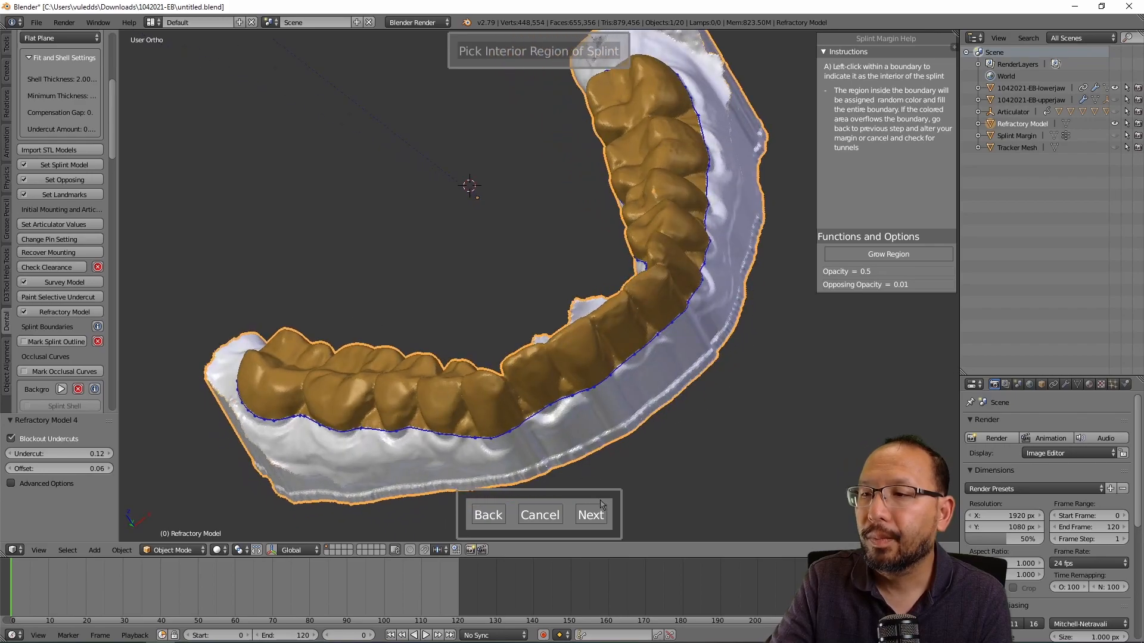
pyautogui.click(590, 516)
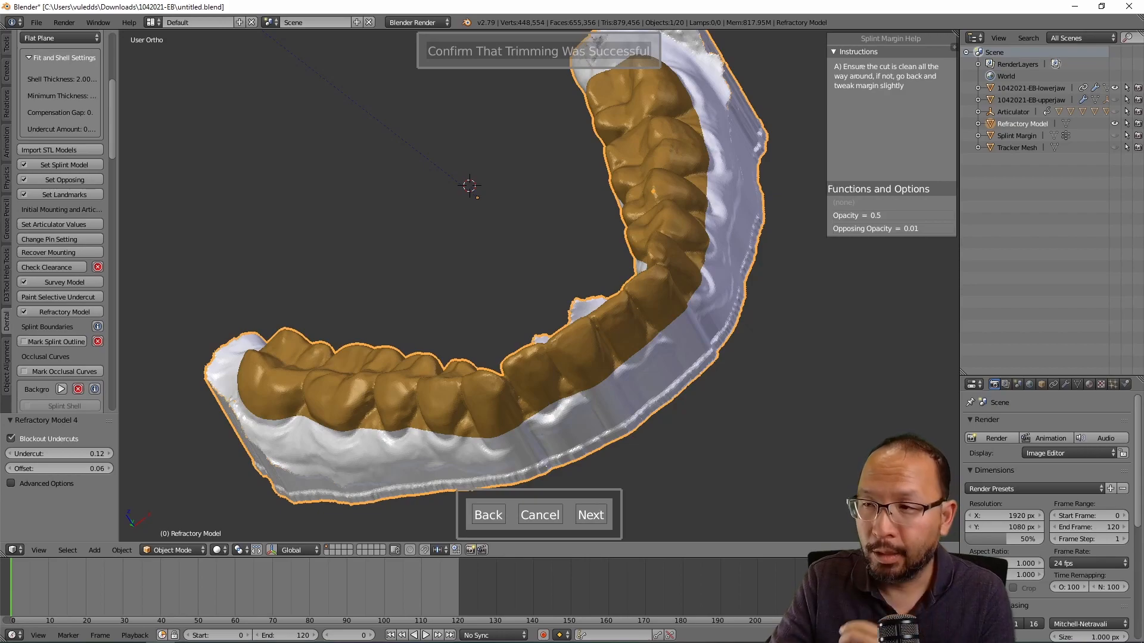
pyautogui.moveTo(670, 375); pyautogui.dragTo(659, 397, button='middle')
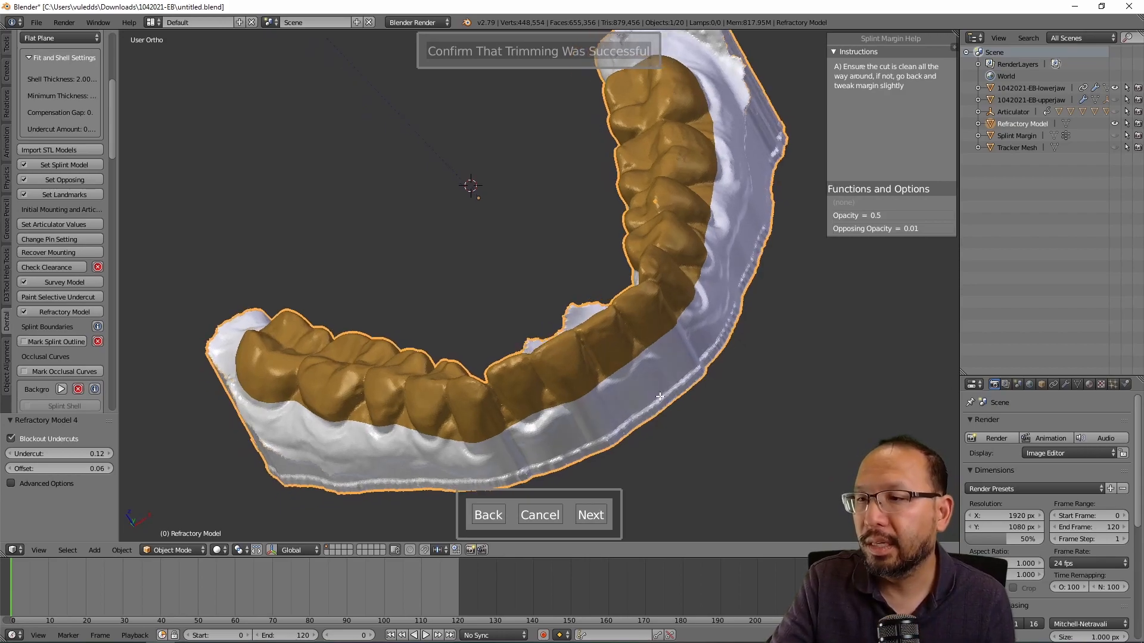
pyautogui.click(590, 515)
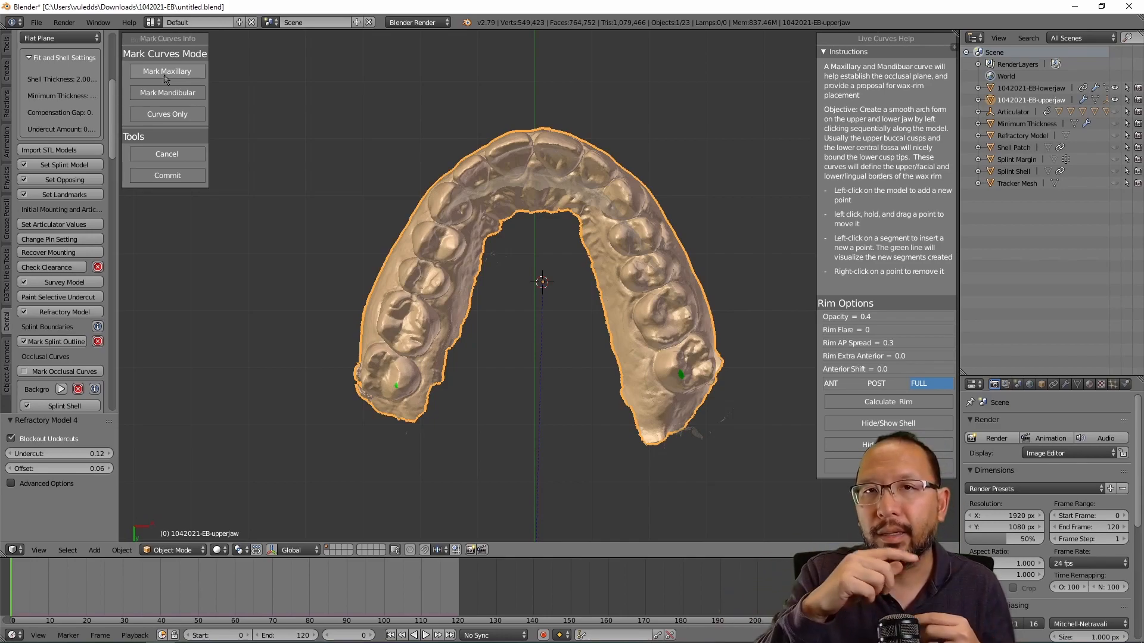
# Step: Start the maxillary curve at the left molar and trace it toward the front teeth
pyautogui.click(164, 76)
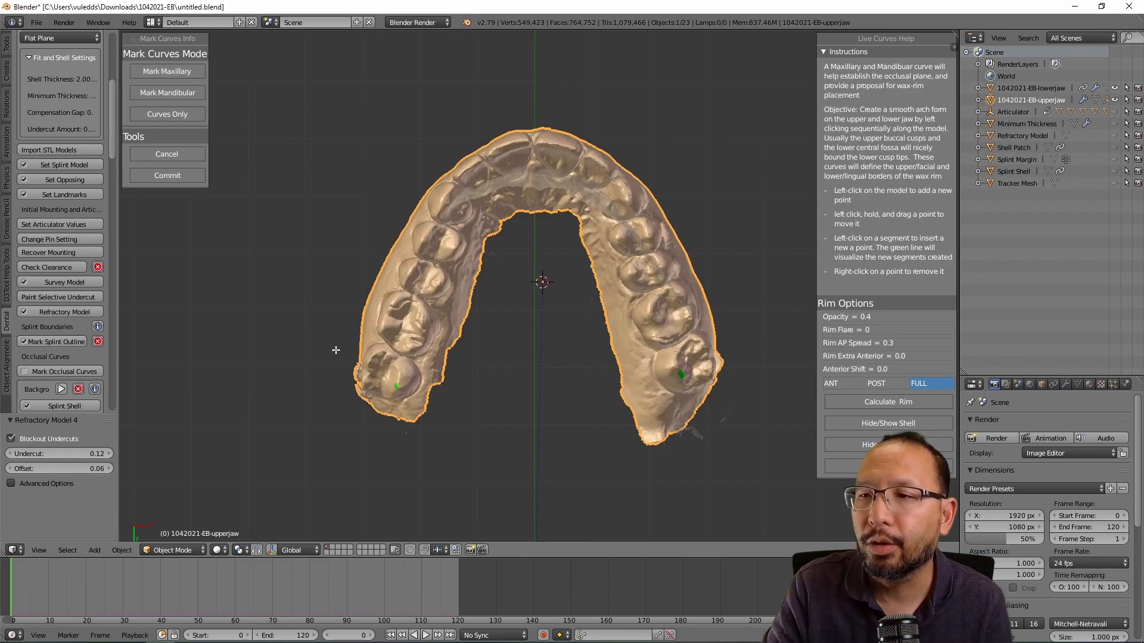
pyautogui.click(372, 362)
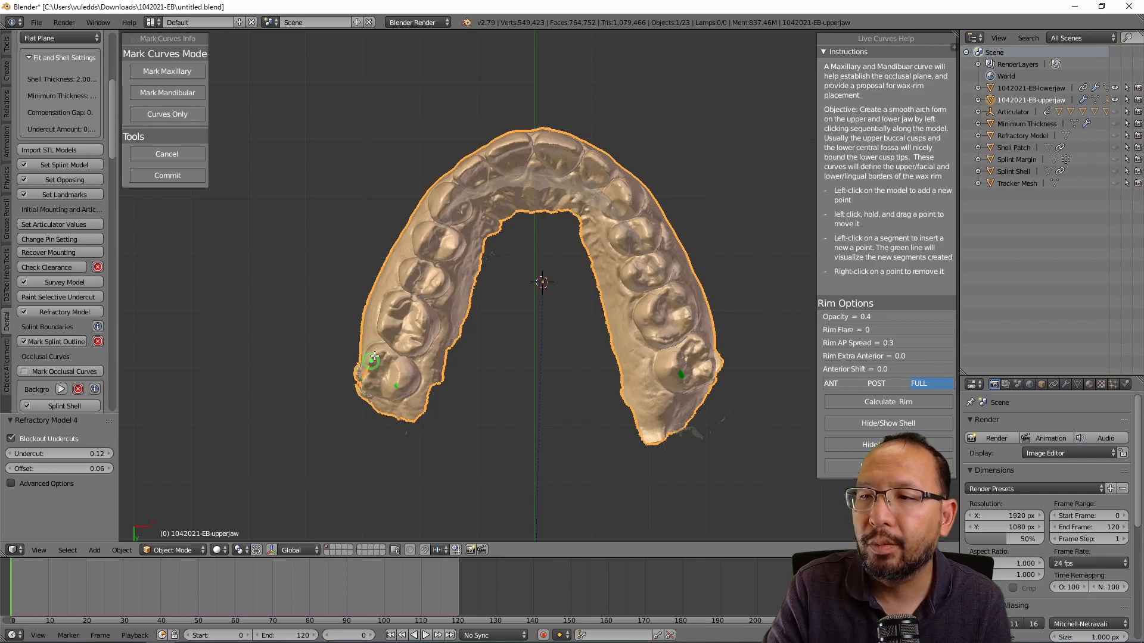
pyautogui.click(382, 326)
pyautogui.click(407, 272)
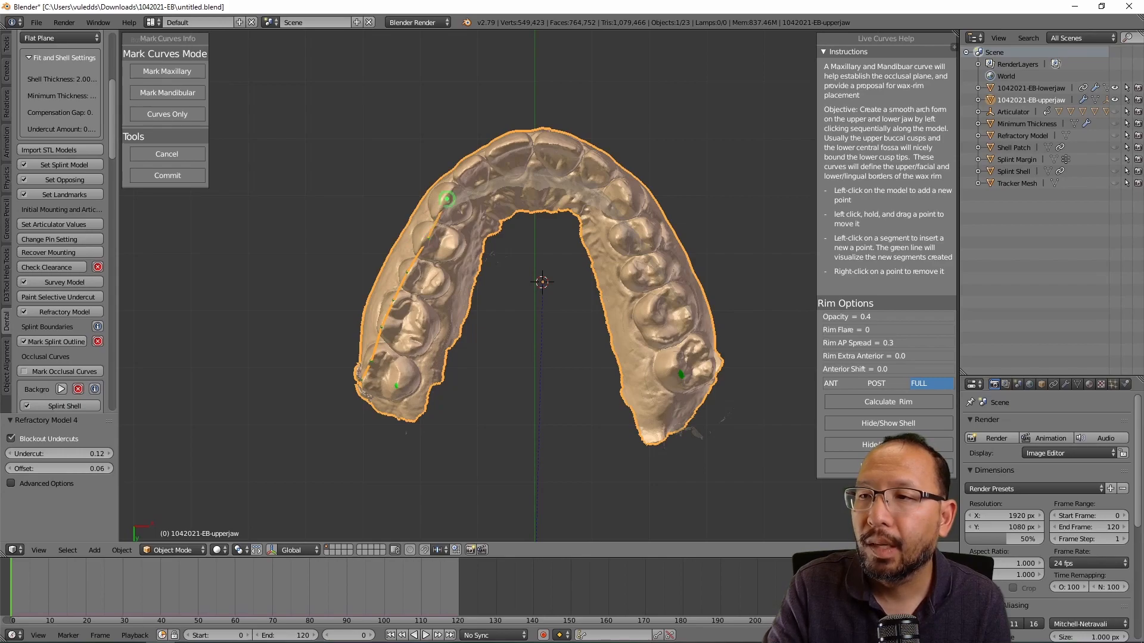
pyautogui.click(458, 176)
pyautogui.click(474, 163)
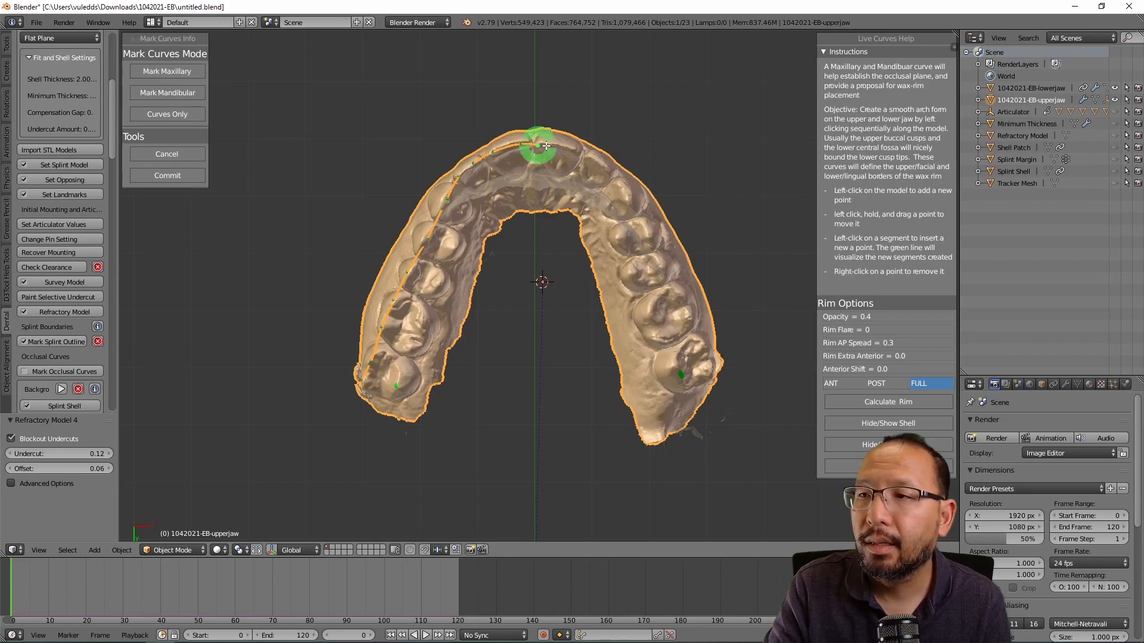
# Step: Finish the maxillary curve down the right side to the molar, then switch to Mark Mandibular
pyautogui.click(573, 152)
pyautogui.click(599, 164)
pyautogui.click(628, 193)
pyautogui.click(648, 234)
pyautogui.click(659, 267)
pyautogui.click(687, 319)
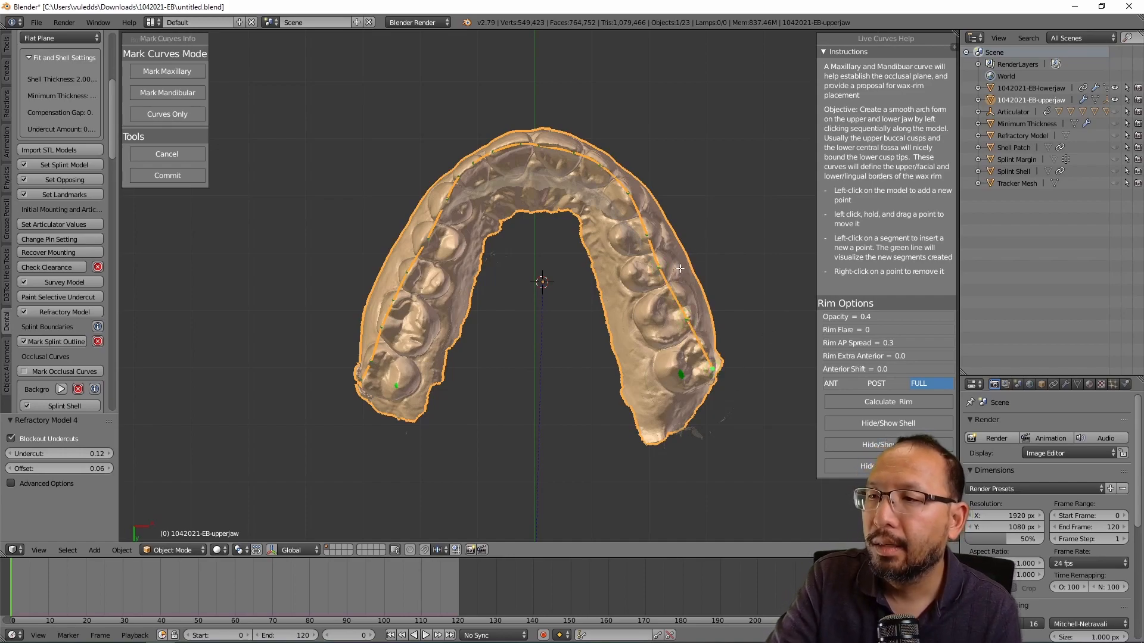
pyautogui.click(191, 98)
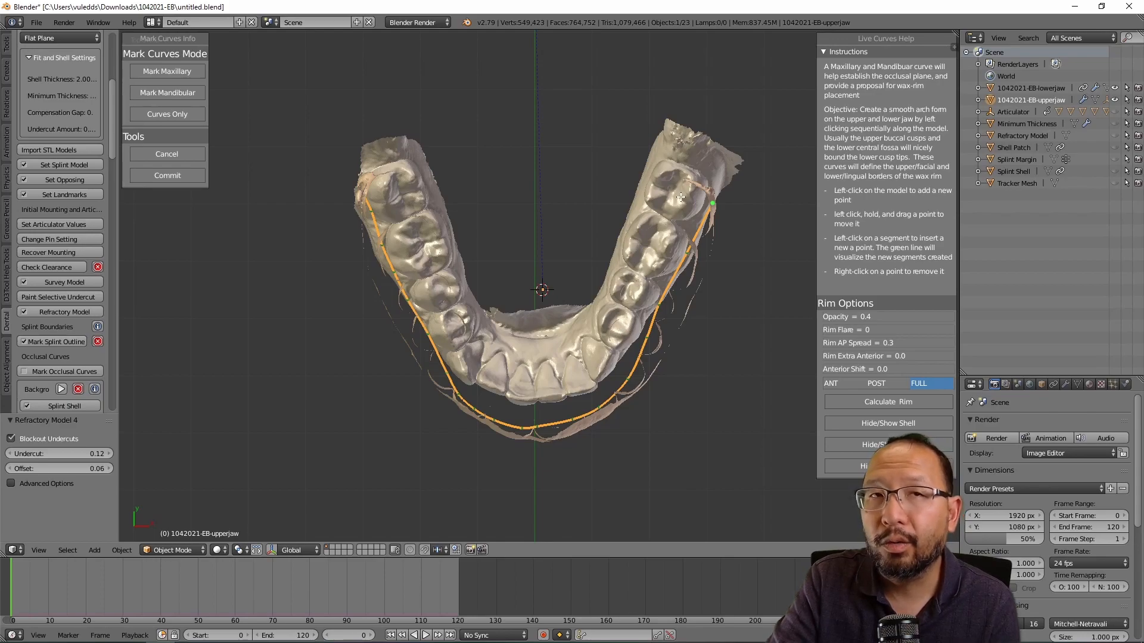
# Step: Place mandibular curve points from the left molar across the incisors to the right molars
pyautogui.click(392, 173)
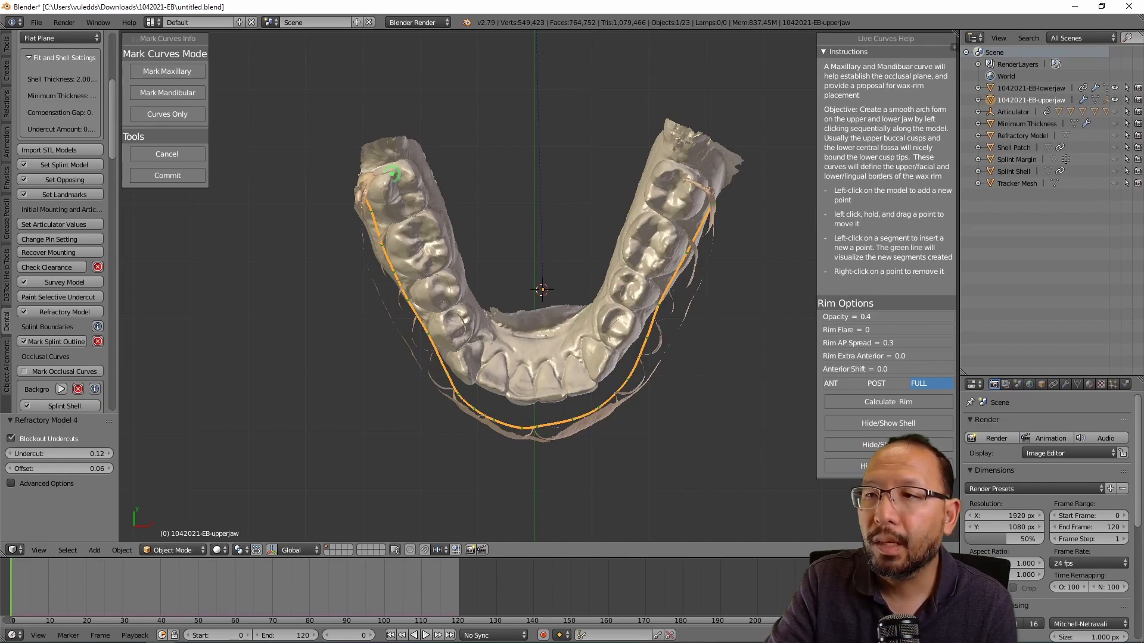
pyautogui.click(409, 216)
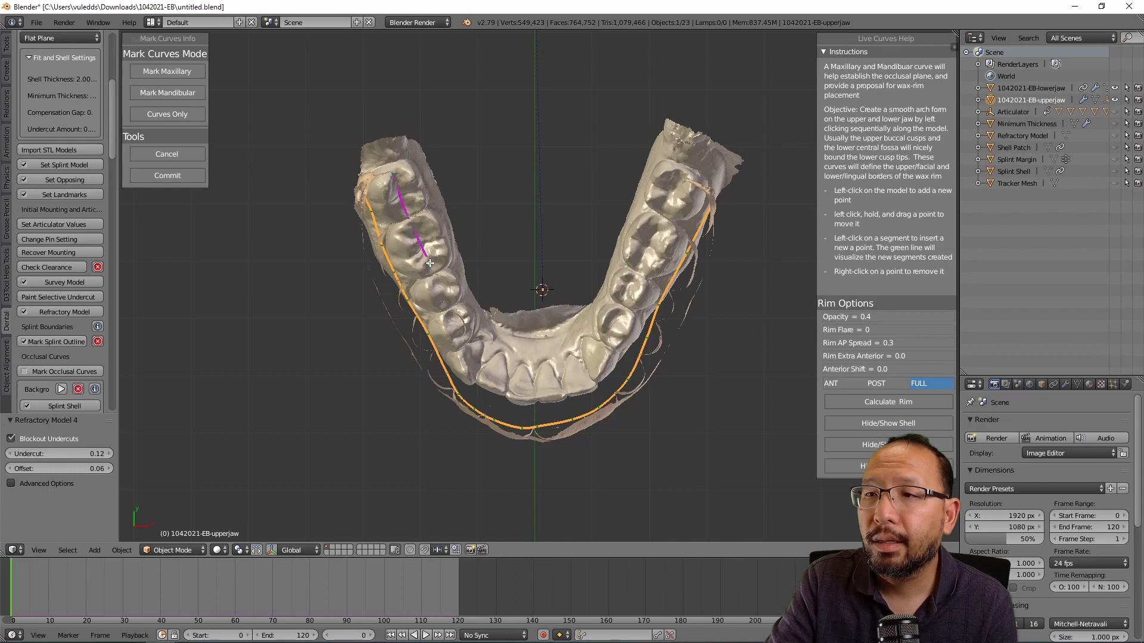
pyautogui.click(441, 292)
pyautogui.click(462, 326)
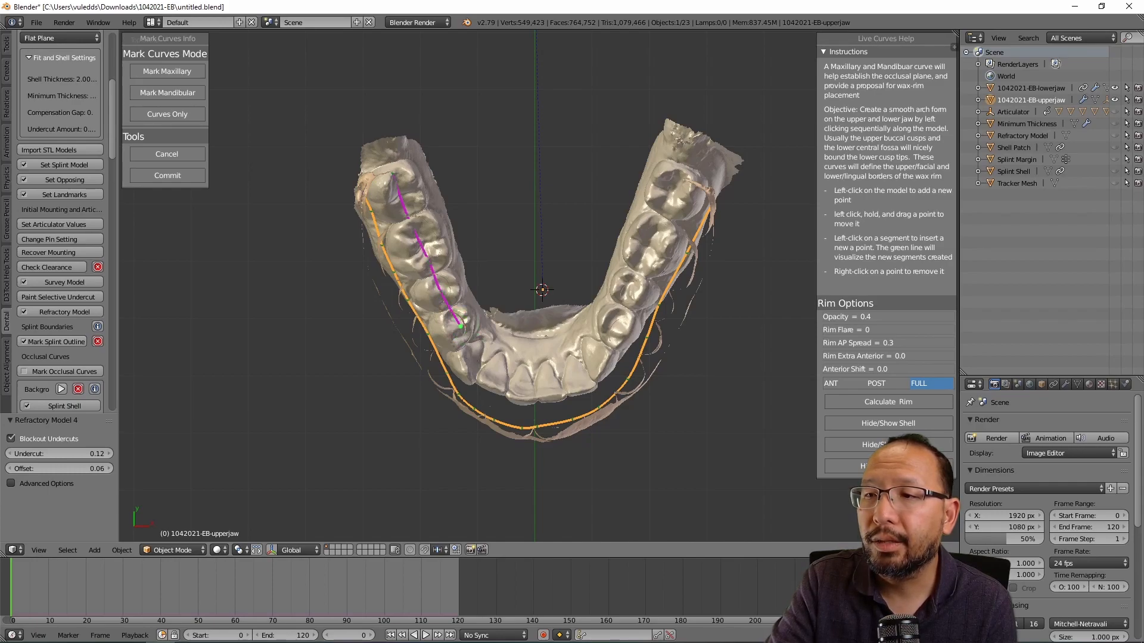
pyautogui.click(473, 360)
pyautogui.click(493, 380)
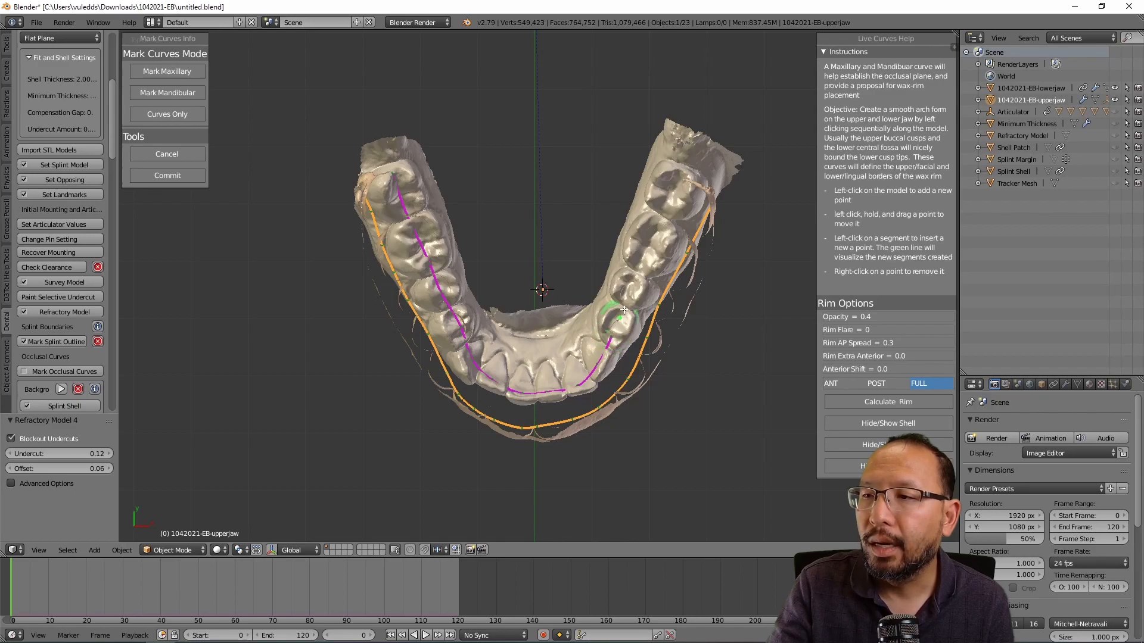
pyautogui.click(629, 291)
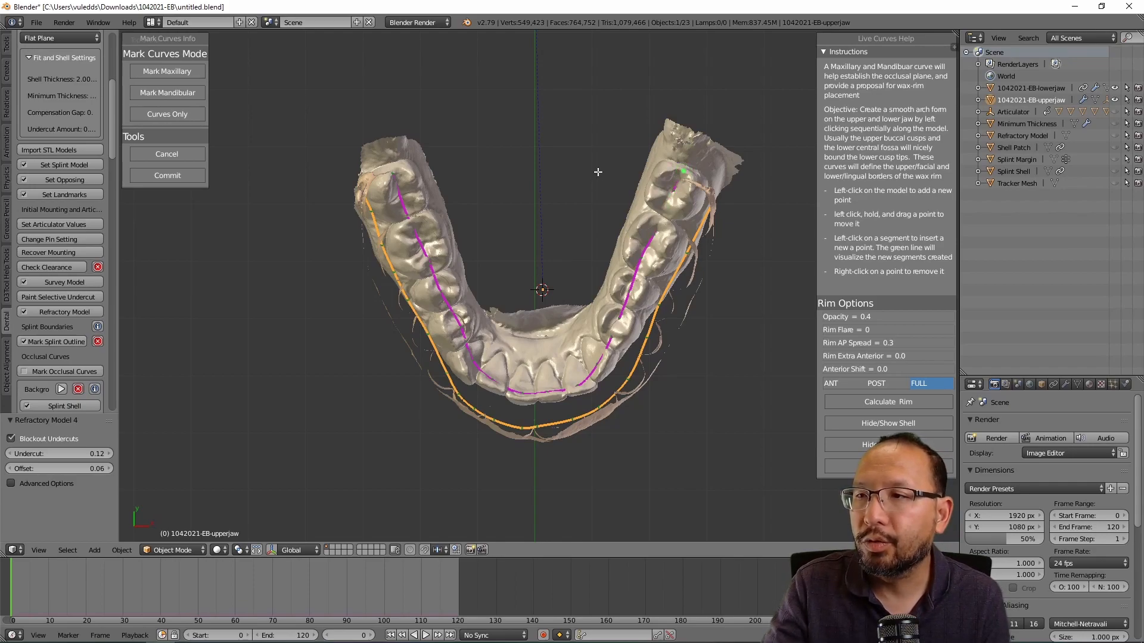
# Step: Show curves only on see-through jaws and reposition orange curve points on the upper arch
pyautogui.click(160, 116)
pyautogui.moveTo(471, 343); pyautogui.dragTo(602, 310, button='middle')
pyautogui.moveTo(680, 405); pyautogui.dragTo(566, 298, button='middle')
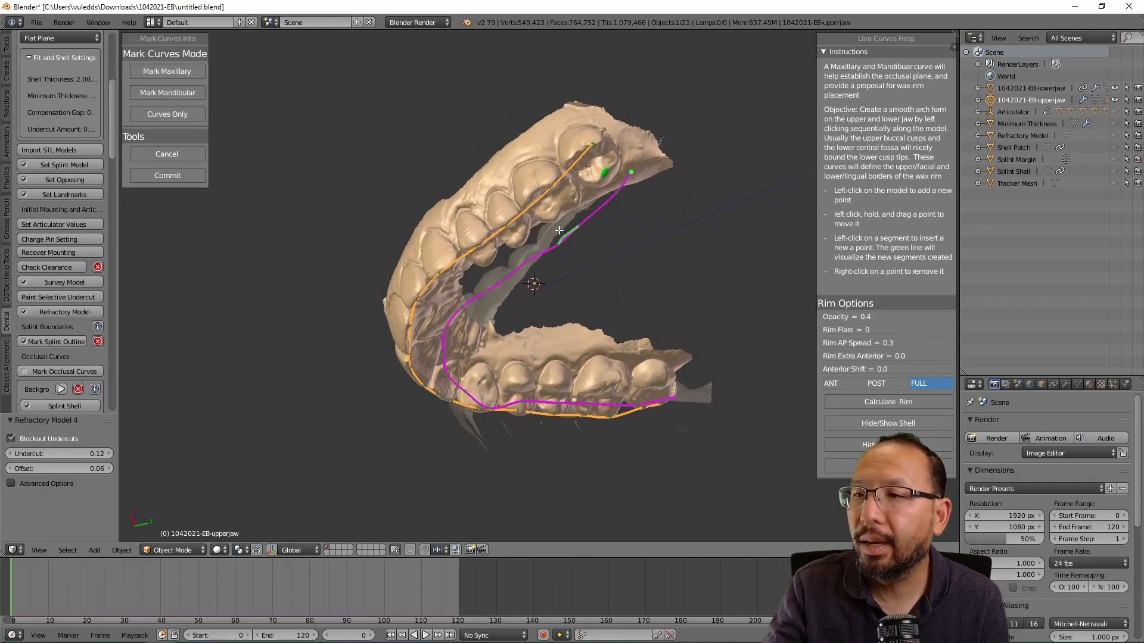
pyautogui.moveTo(552, 190)
pyautogui.mouseDown()
pyautogui.moveTo(540, 182)
pyautogui.moveTo(549, 190)
pyautogui.mouseUp()
pyautogui.moveTo(634, 288); pyautogui.dragTo(622, 252, button='middle')
pyautogui.moveTo(624, 256); pyautogui.dragTo(626, 253)
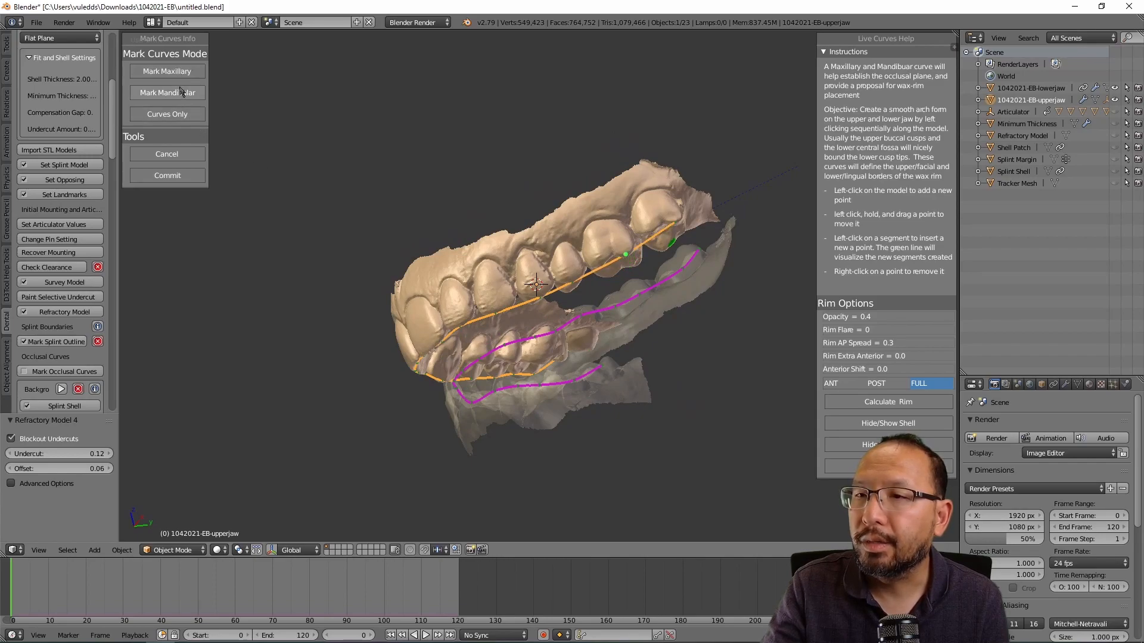
# Step: Reshape more orange curve points and check from several angles that the curve follows the arch
pyautogui.moveTo(630, 387); pyautogui.dragTo(538, 232, button='middle')
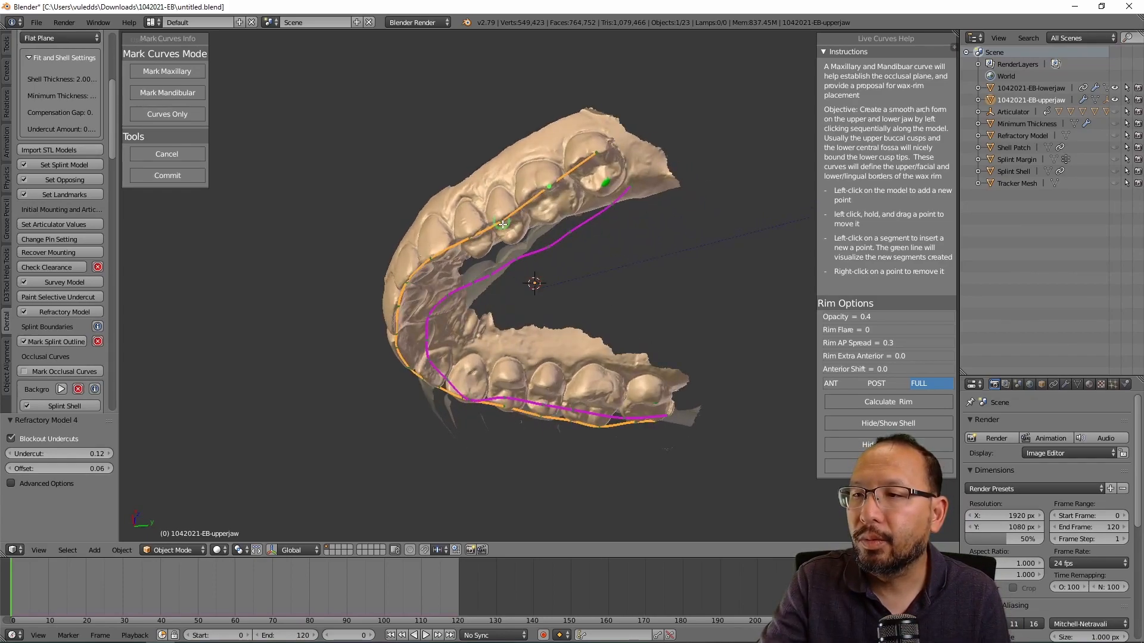
pyautogui.moveTo(502, 223); pyautogui.dragTo(503, 214)
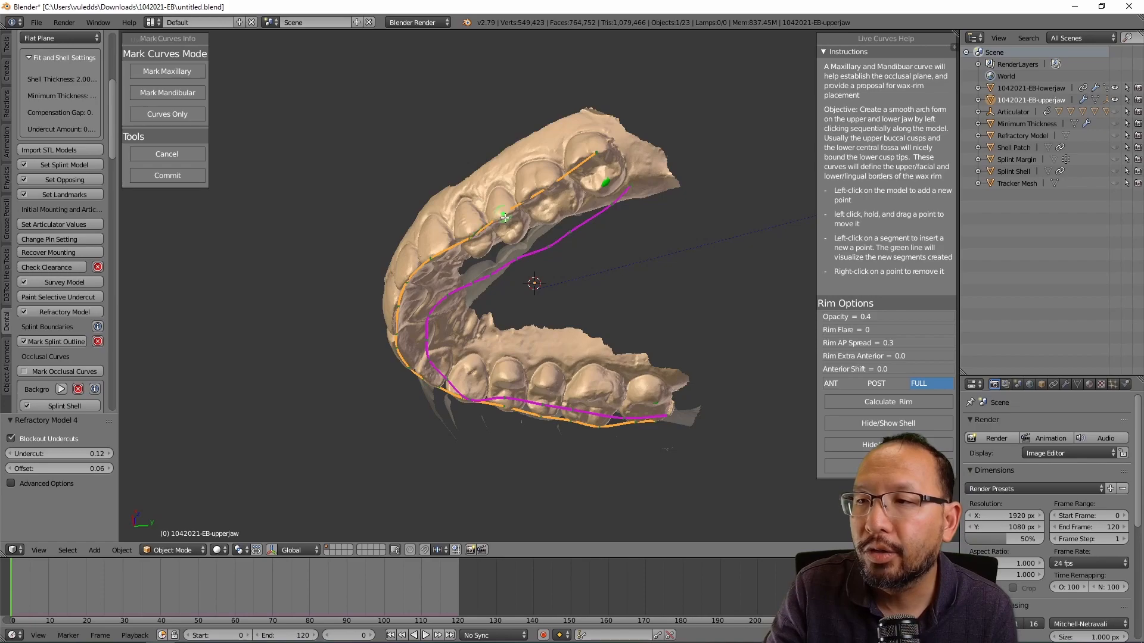
pyautogui.moveTo(641, 306); pyautogui.dragTo(584, 316, button='middle')
pyautogui.moveTo(548, 407); pyautogui.dragTo(549, 410)
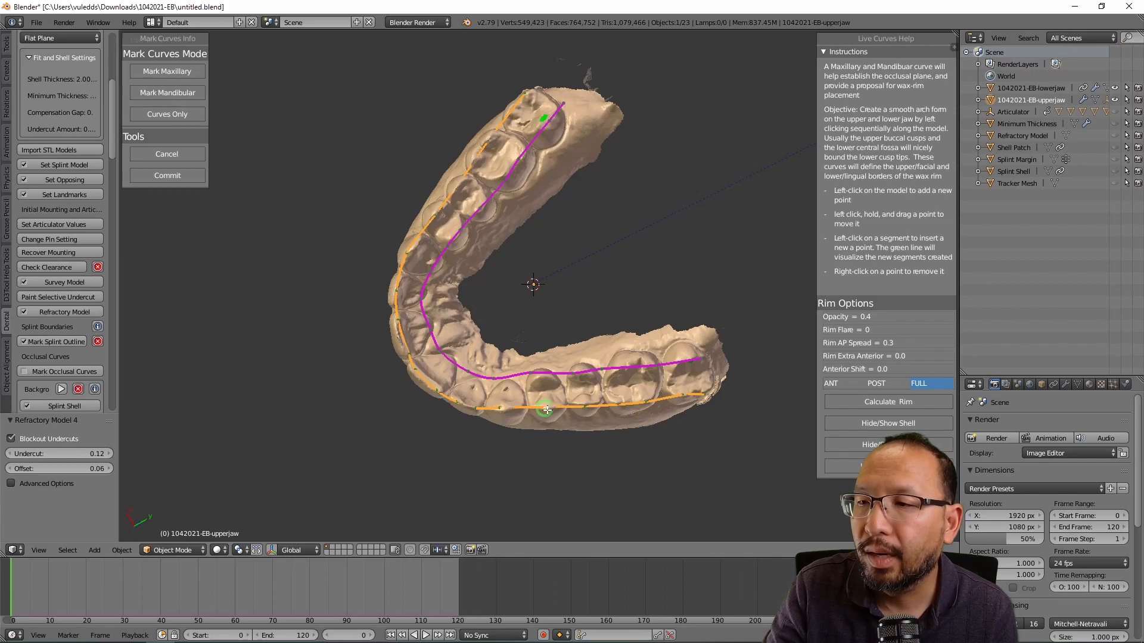
pyautogui.moveTo(569, 464); pyautogui.dragTo(560, 420, button='middle')
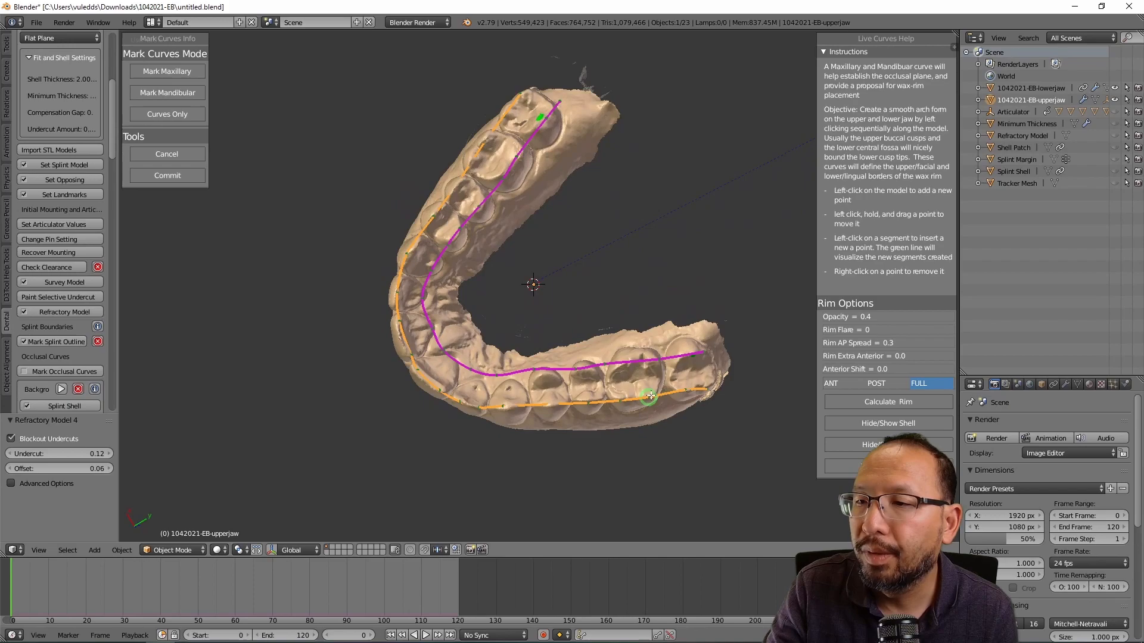
pyautogui.moveTo(572, 256); pyautogui.dragTo(636, 369, button='middle')
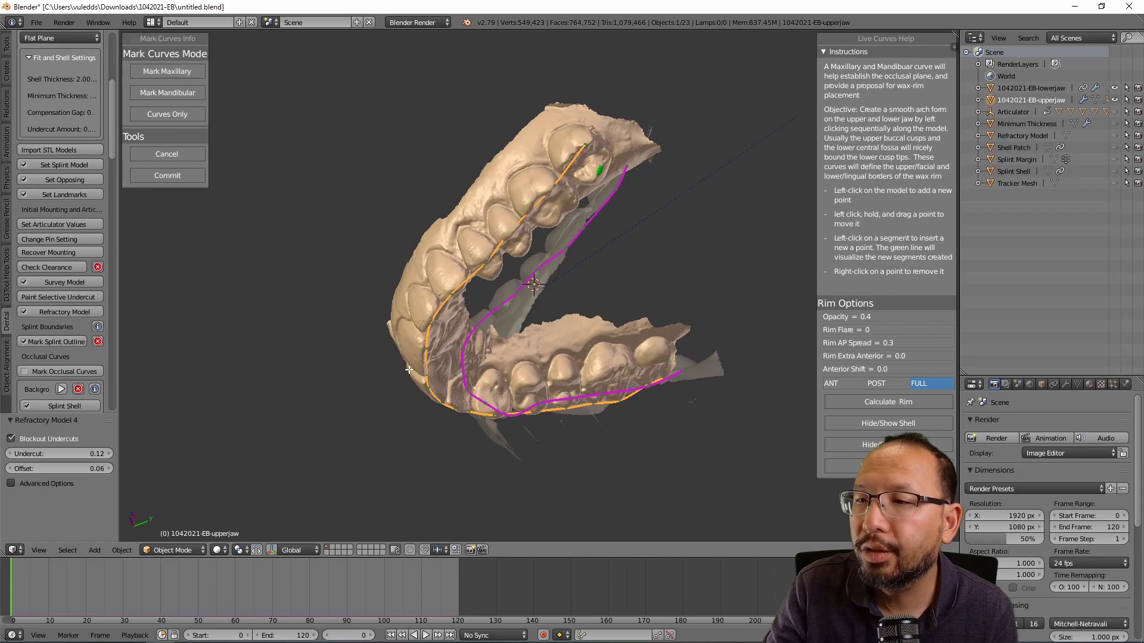
pyautogui.moveTo(648, 261); pyautogui.dragTo(596, 266, button='middle')
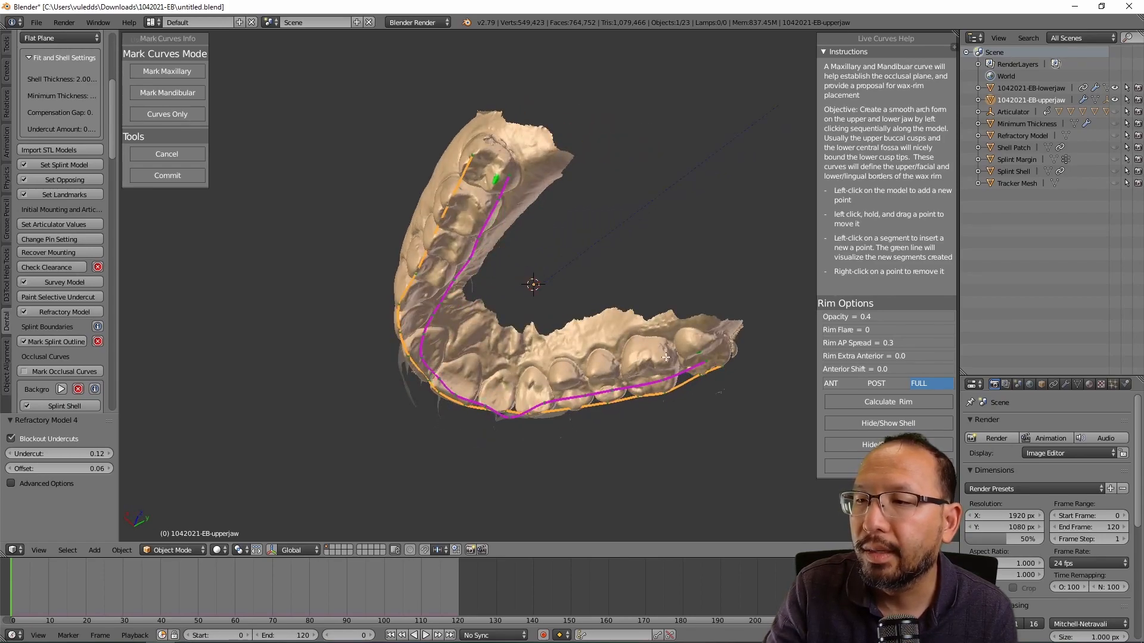
pyautogui.moveTo(716, 463); pyautogui.dragTo(726, 265, button='middle')
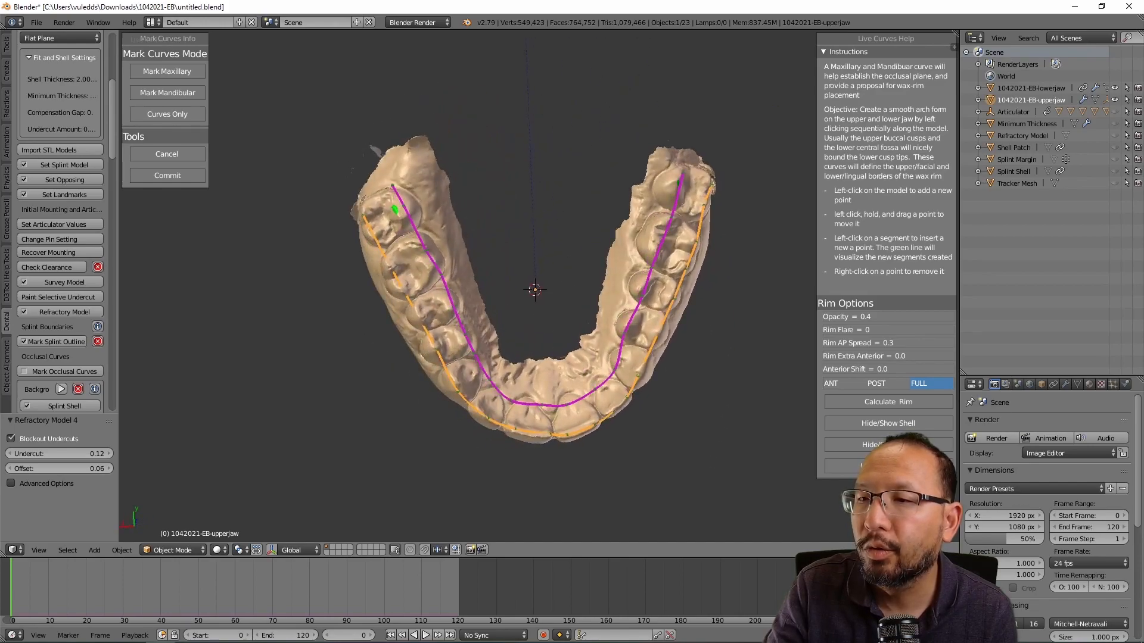
# Step: Build the splint shell from the curves and inspect it from side, front and top views
pyautogui.click(167, 176)
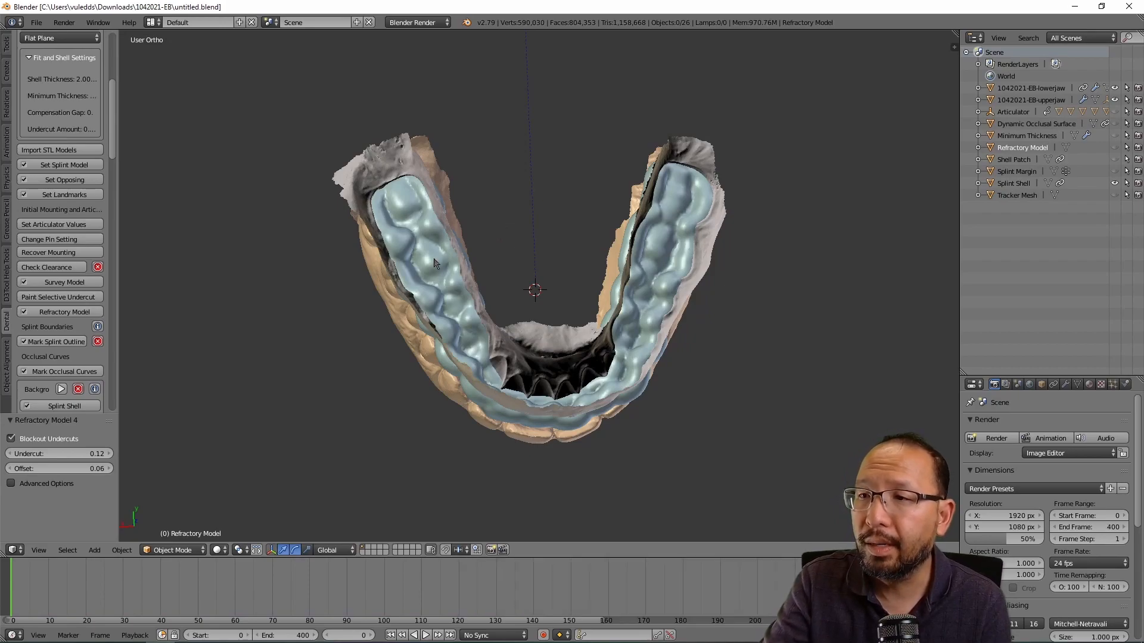
pyautogui.moveTo(331, 373); pyautogui.dragTo(493, 198, button='middle')
pyautogui.moveTo(497, 523); pyautogui.dragTo(449, 371, button='middle')
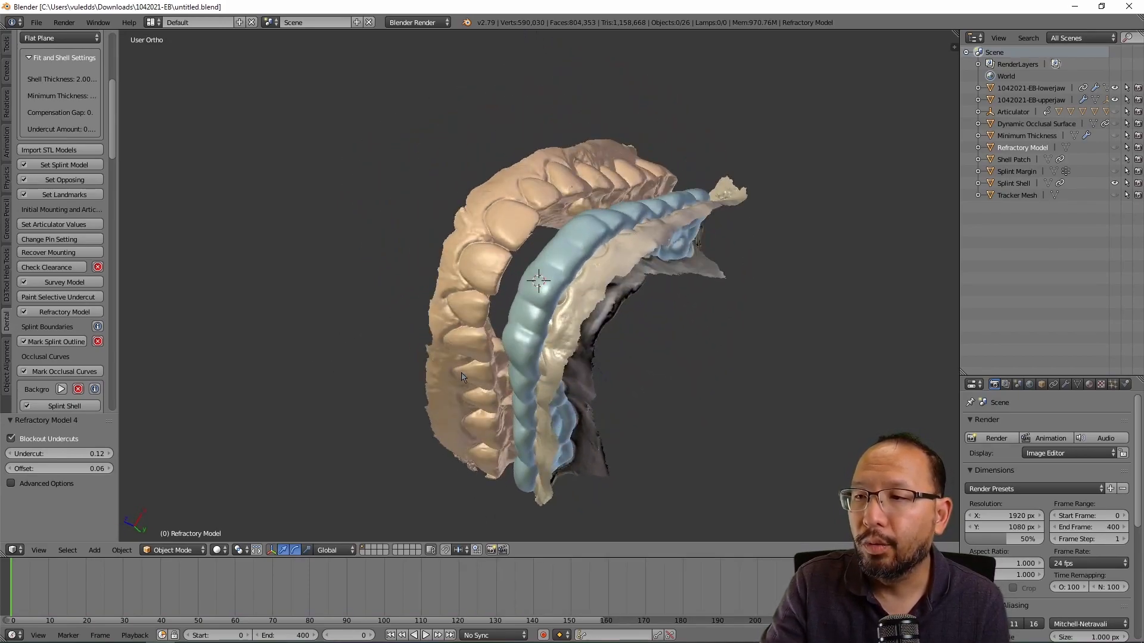
pyautogui.moveTo(777, 277); pyautogui.dragTo(849, 392, button='middle')
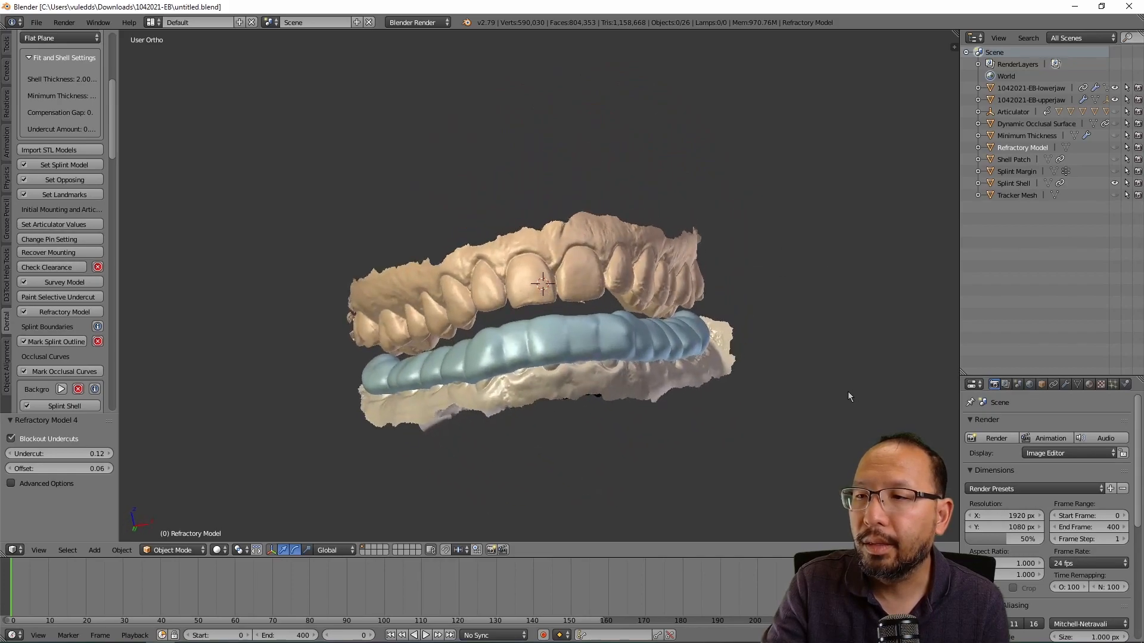
pyautogui.moveTo(514, 203); pyautogui.dragTo(642, 310, button='middle')
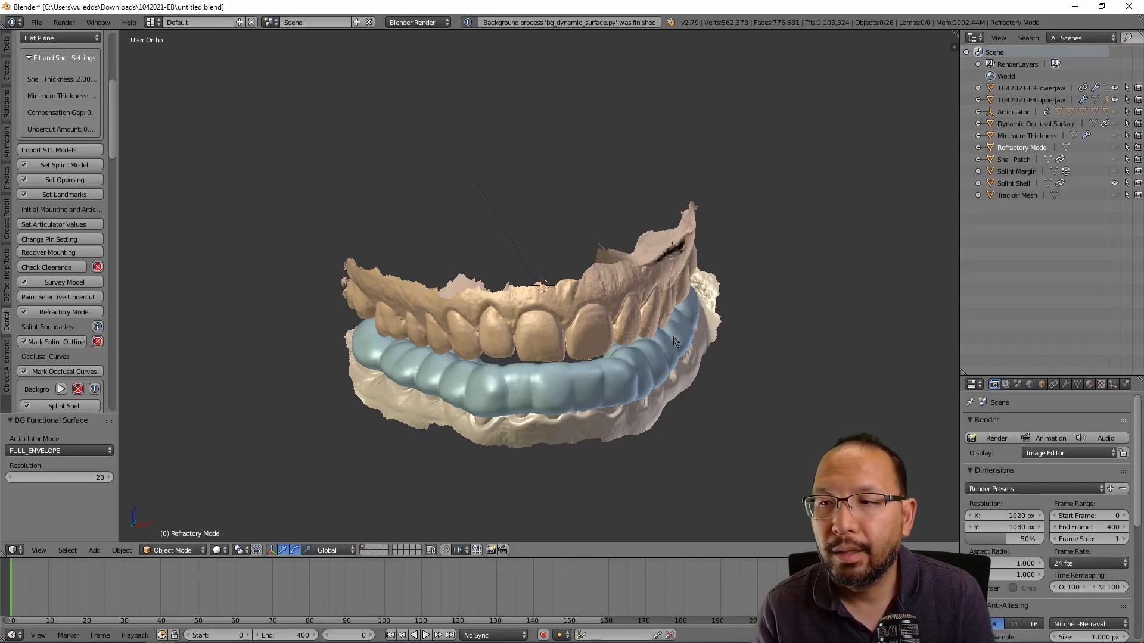
pyautogui.moveTo(731, 441); pyautogui.dragTo(660, 417, button='middle')
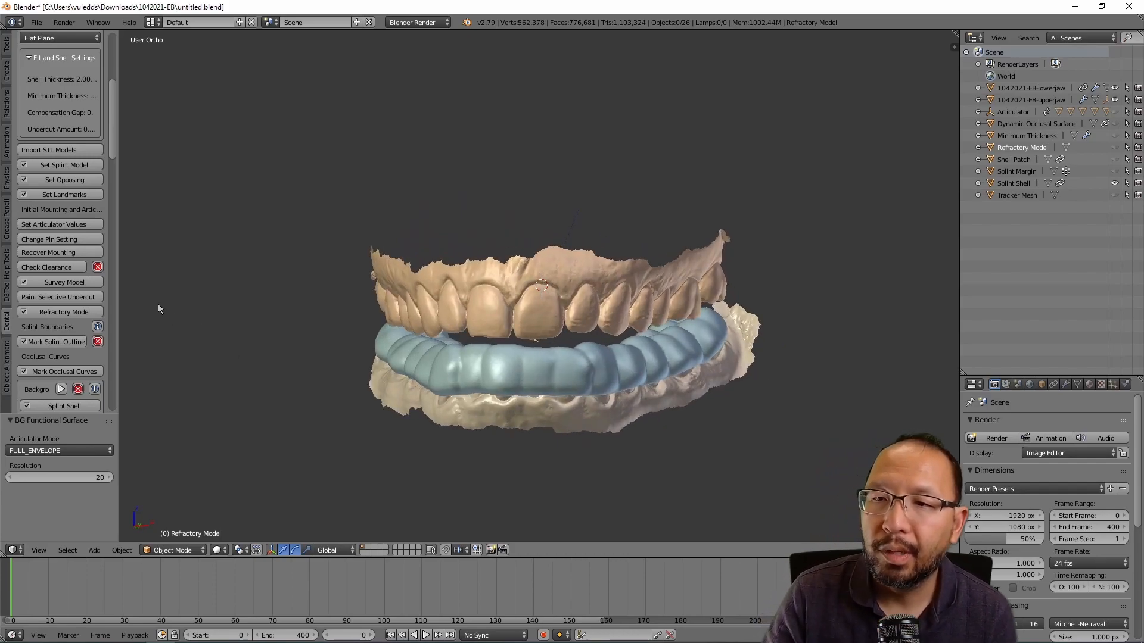
pyautogui.scroll(-3, 36, 269)
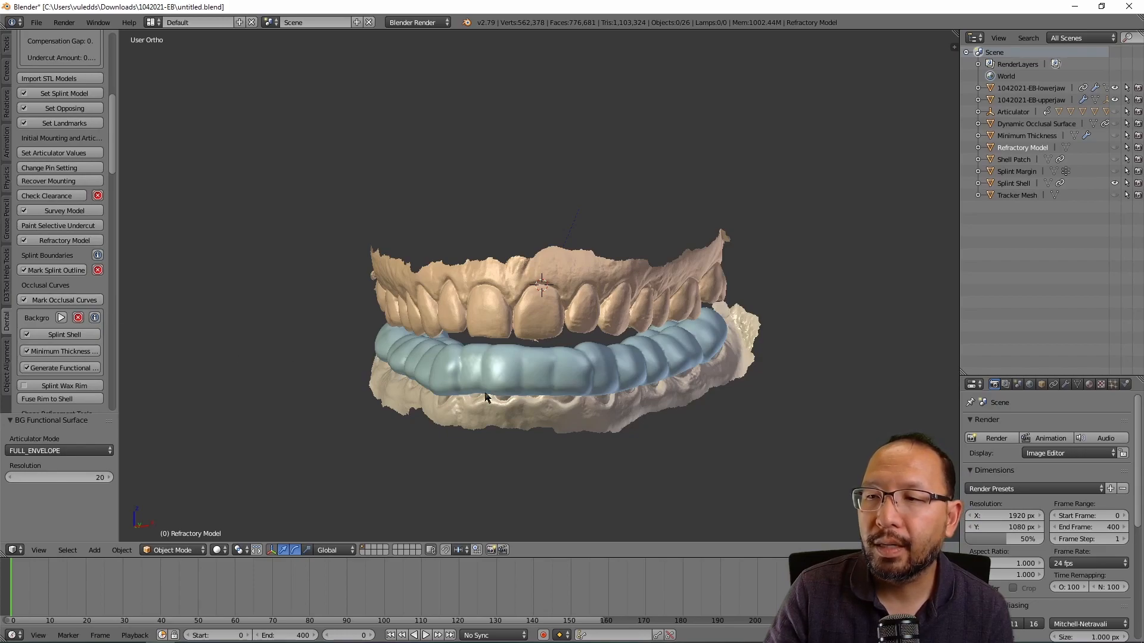
pyautogui.scroll(-2, 106, 349)
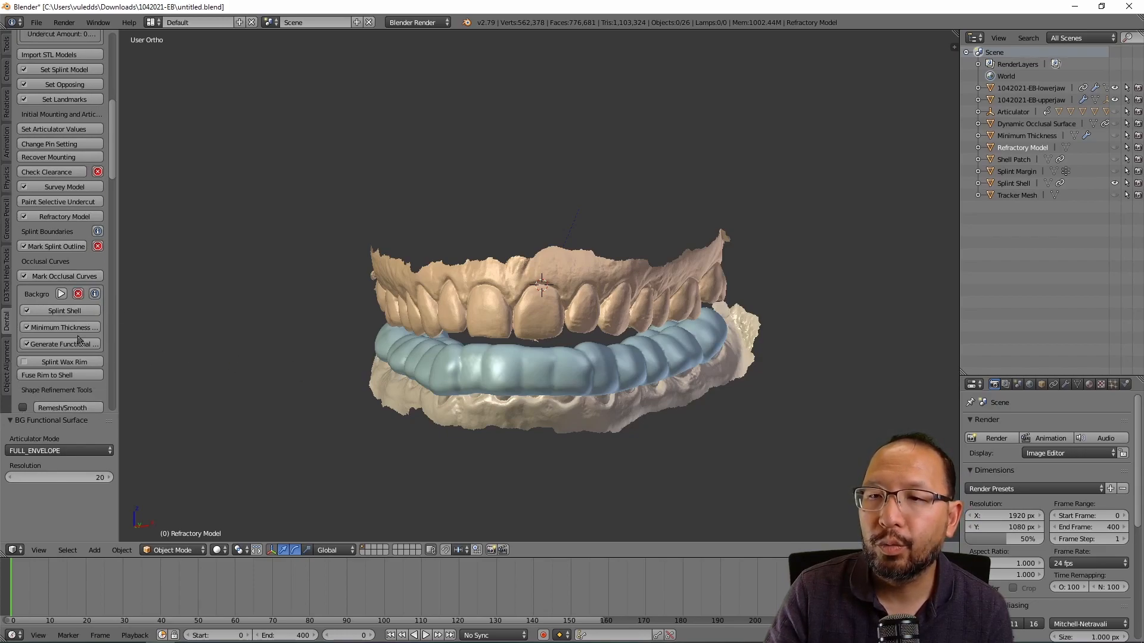
# Step: Create the green splint wax rim, check it from the front, and fuse it into the shell
pyautogui.click(52, 363)
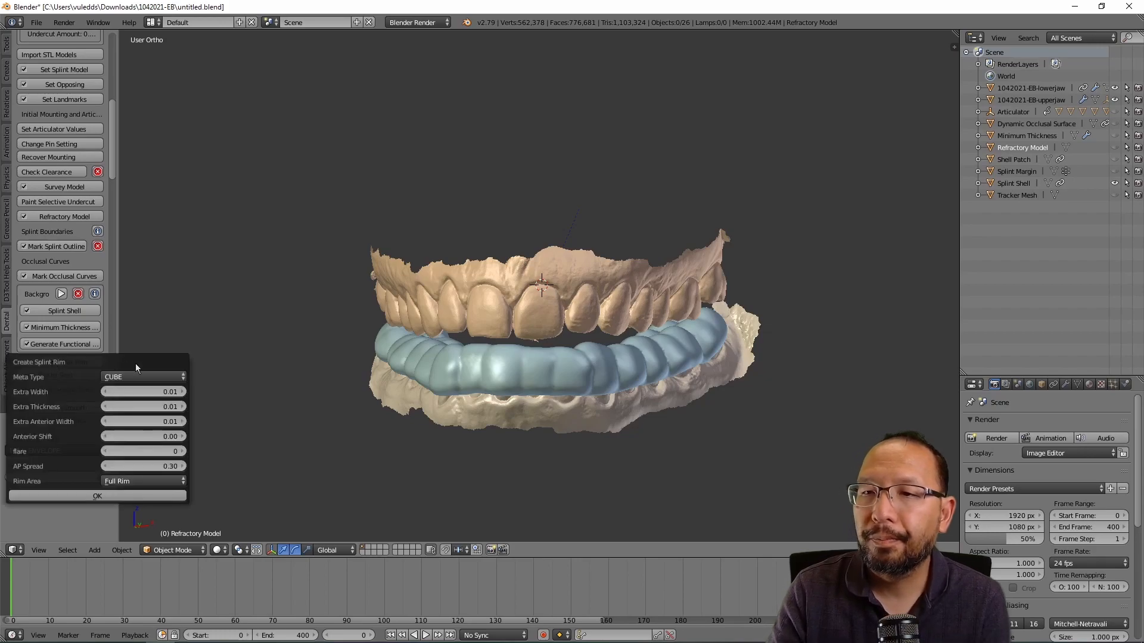
pyautogui.click(121, 498)
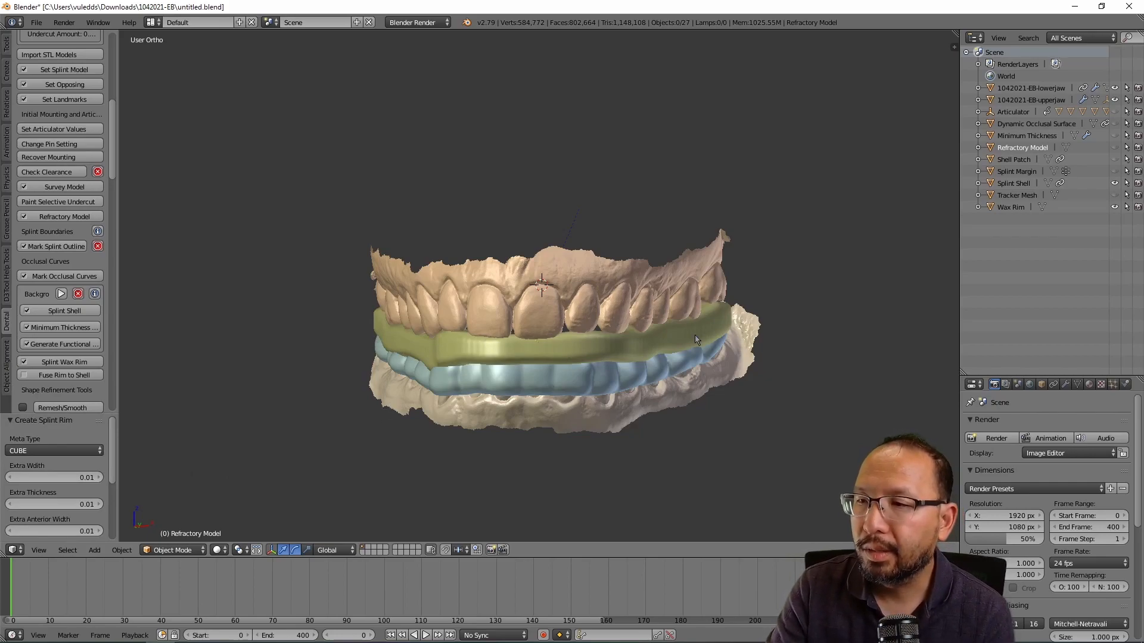
pyautogui.moveTo(687, 337); pyautogui.dragTo(382, 322, button='middle')
pyautogui.scroll(-1, 110, 328)
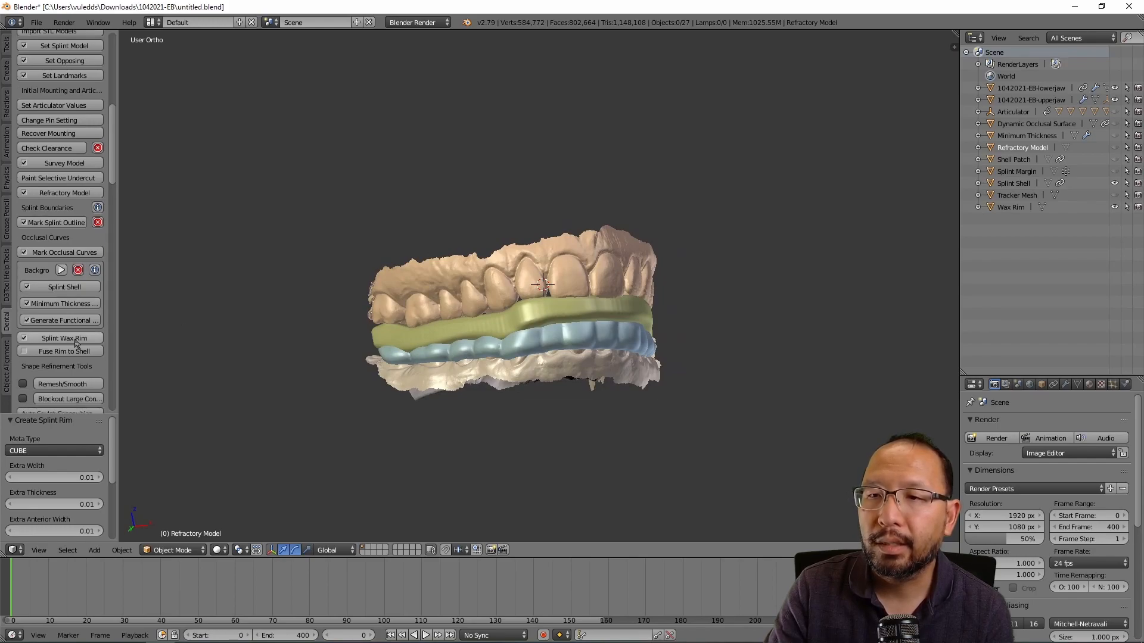
pyautogui.click(64, 352)
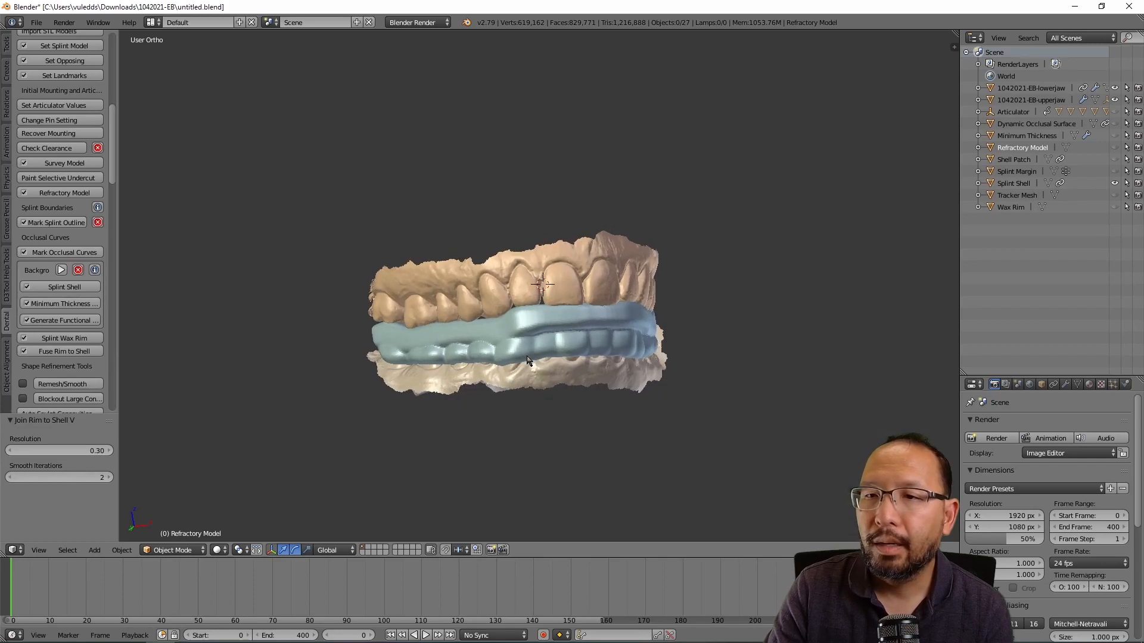
pyautogui.scroll(-3, 67, 293)
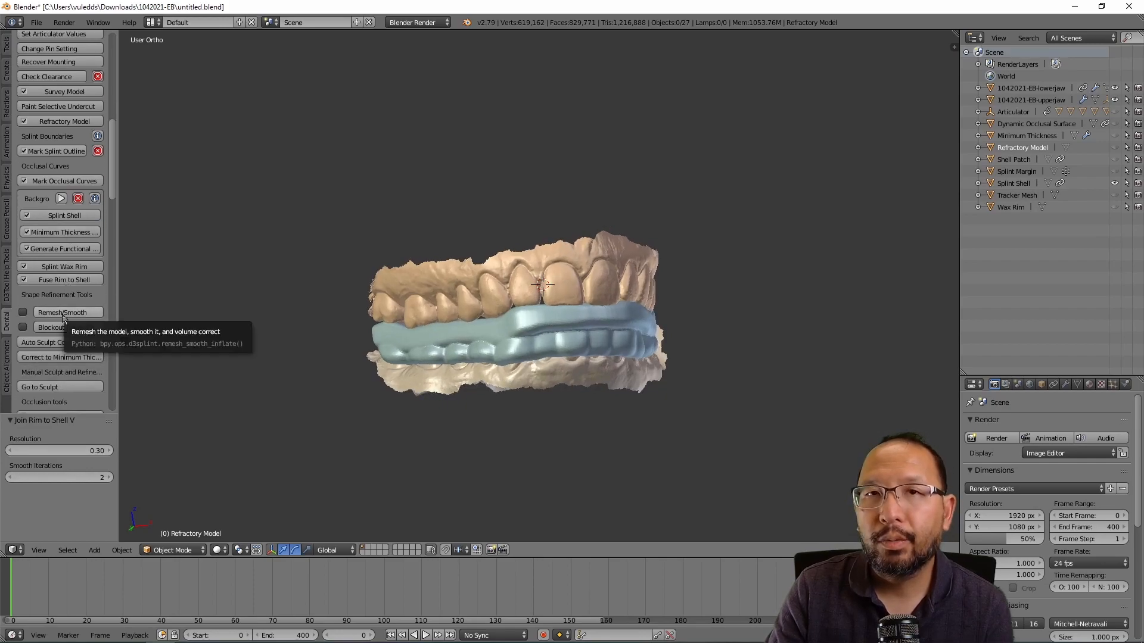
# Step: Run a Remesh/Smooth pass on the shell with Smooth Iterations set to 50
pyautogui.click(62, 313)
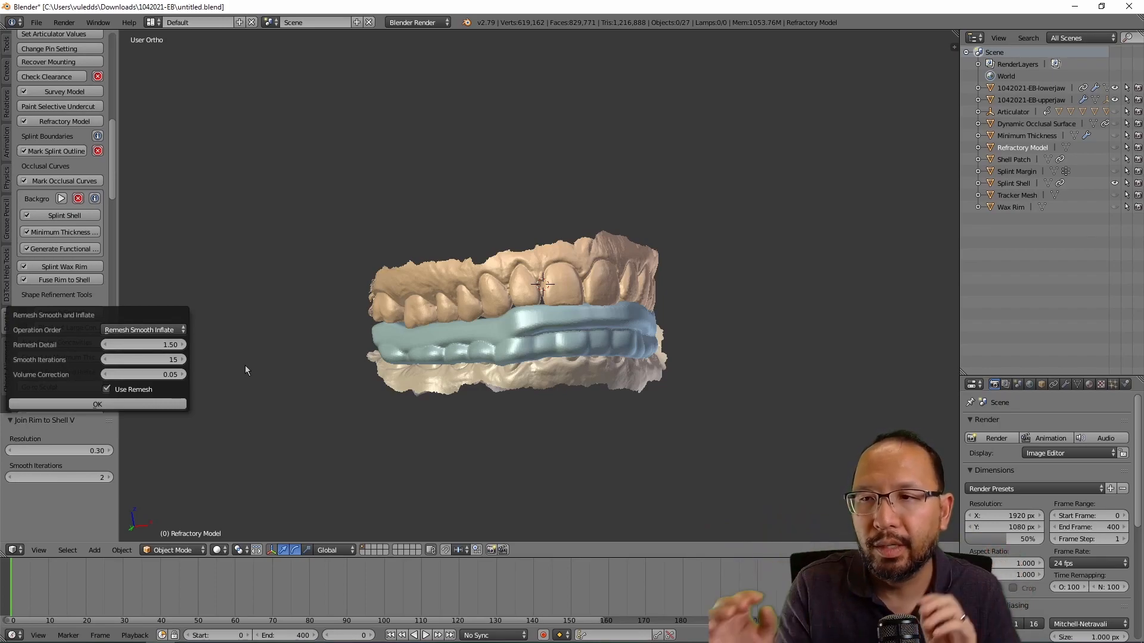
pyautogui.click(168, 360)
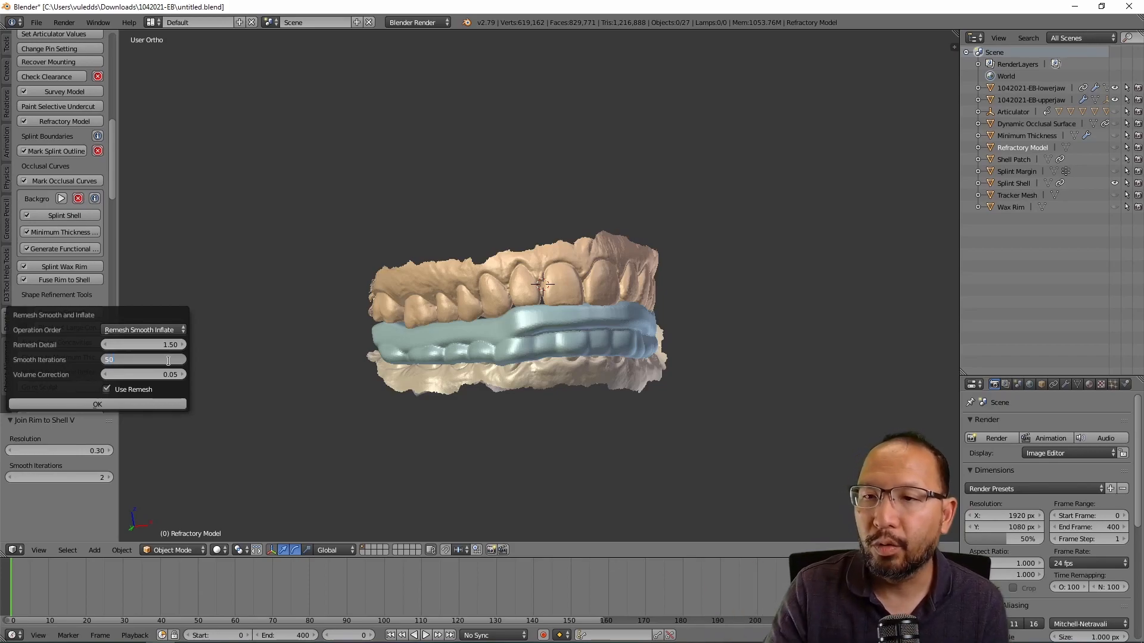
pyautogui.press('Return')
pyautogui.click(143, 406)
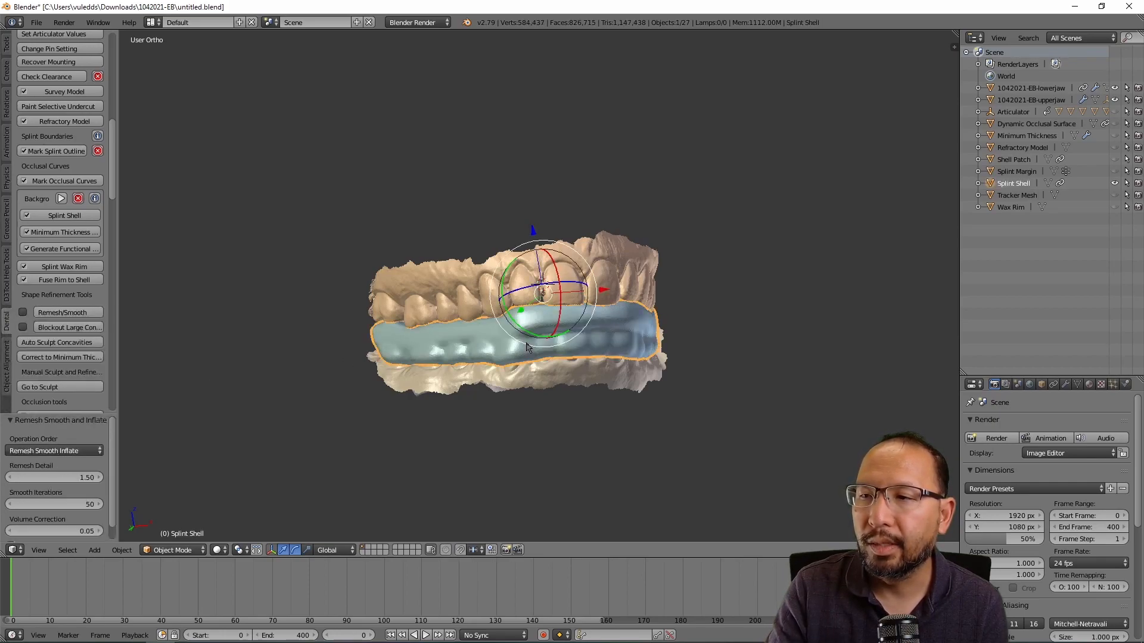
# Step: Repeat the remesh, smooth and inflate pass three more times at the same settings
pyautogui.click(89, 313)
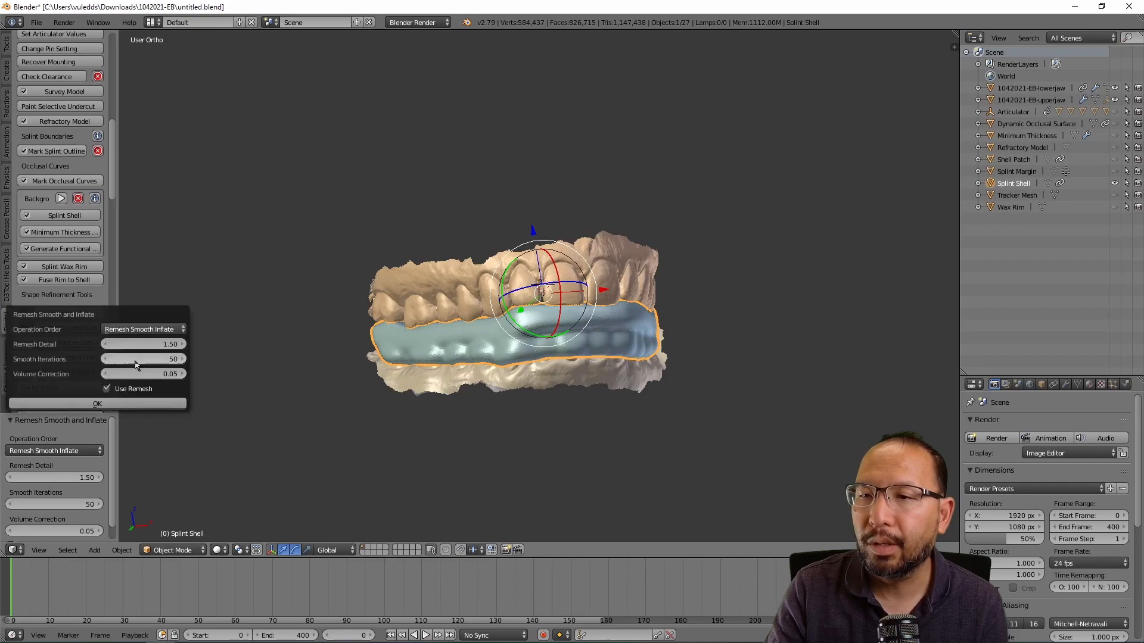
pyautogui.click(142, 405)
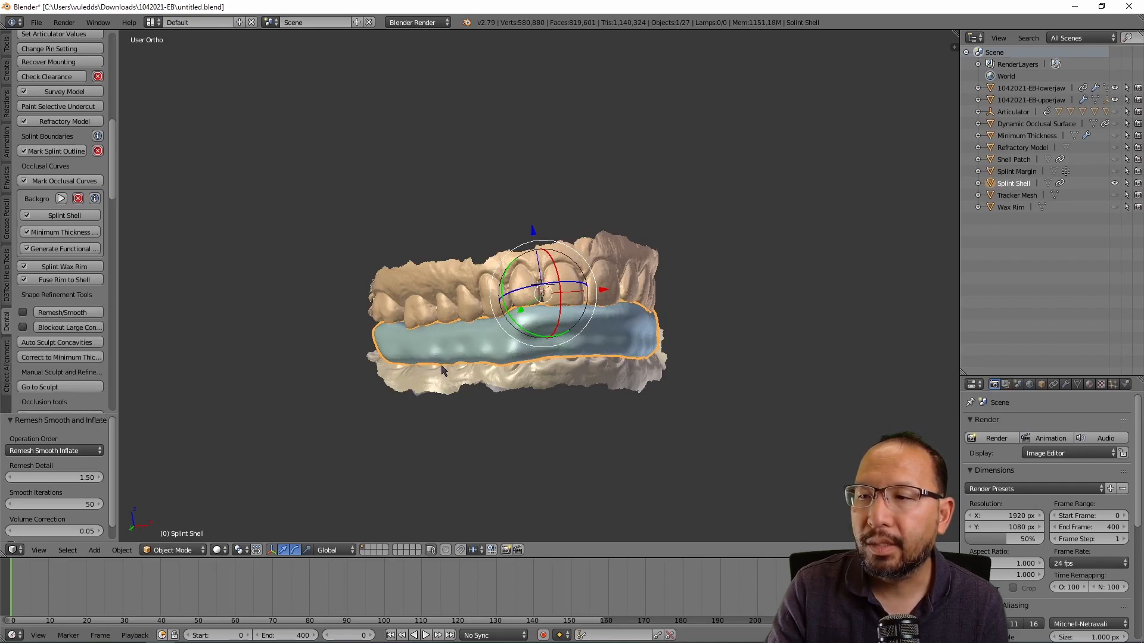
pyautogui.click(89, 313)
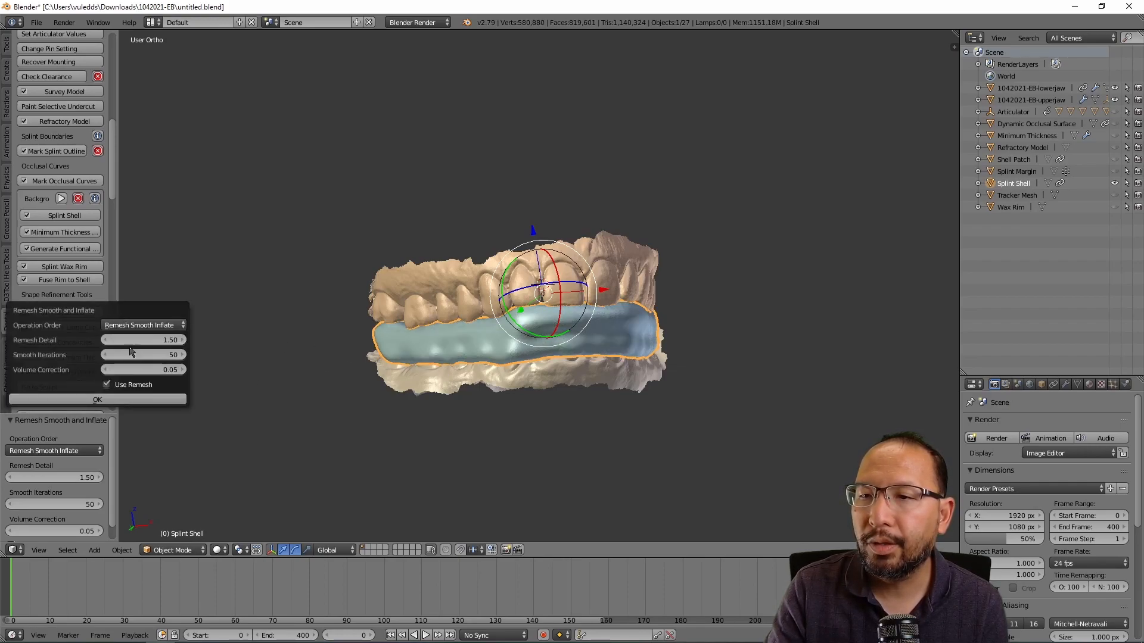
pyautogui.click(131, 398)
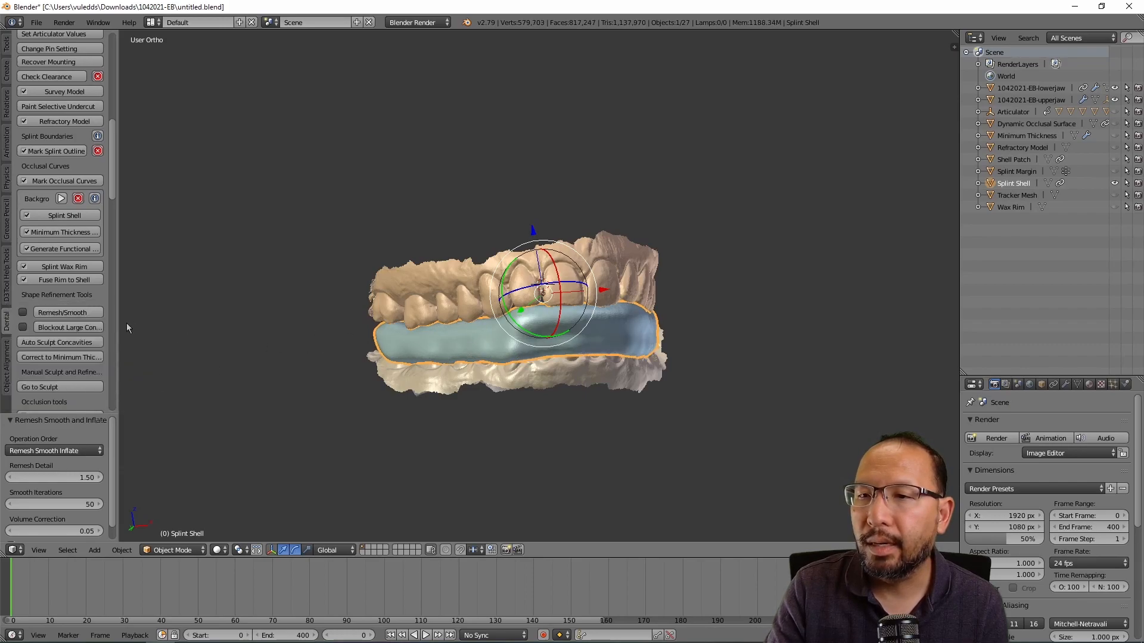
pyautogui.click(89, 313)
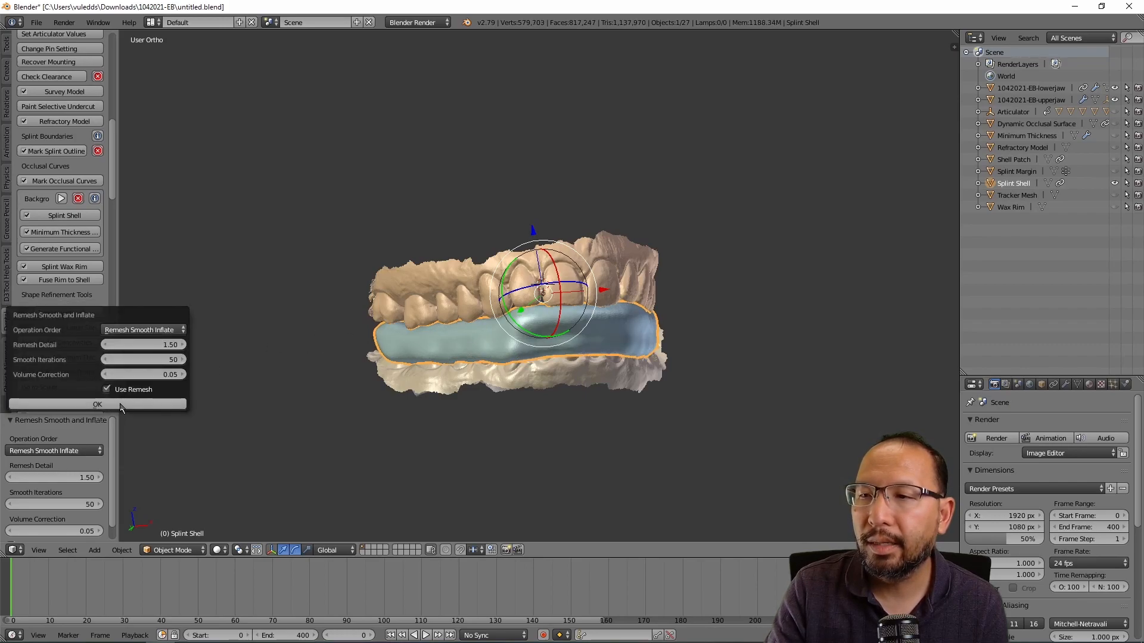
pyautogui.click(121, 405)
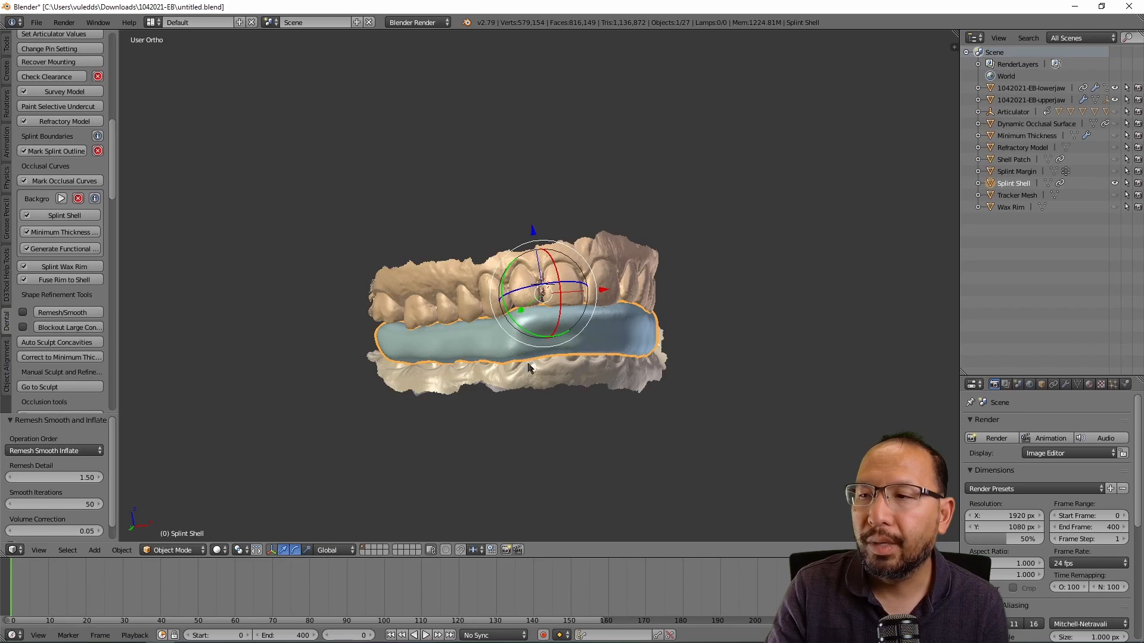
# Step: Orbit the smoothed splint to inspect it from top-down, frontal and oblique angles
pyautogui.moveTo(595, 387); pyautogui.dragTo(216, 378, button='middle')
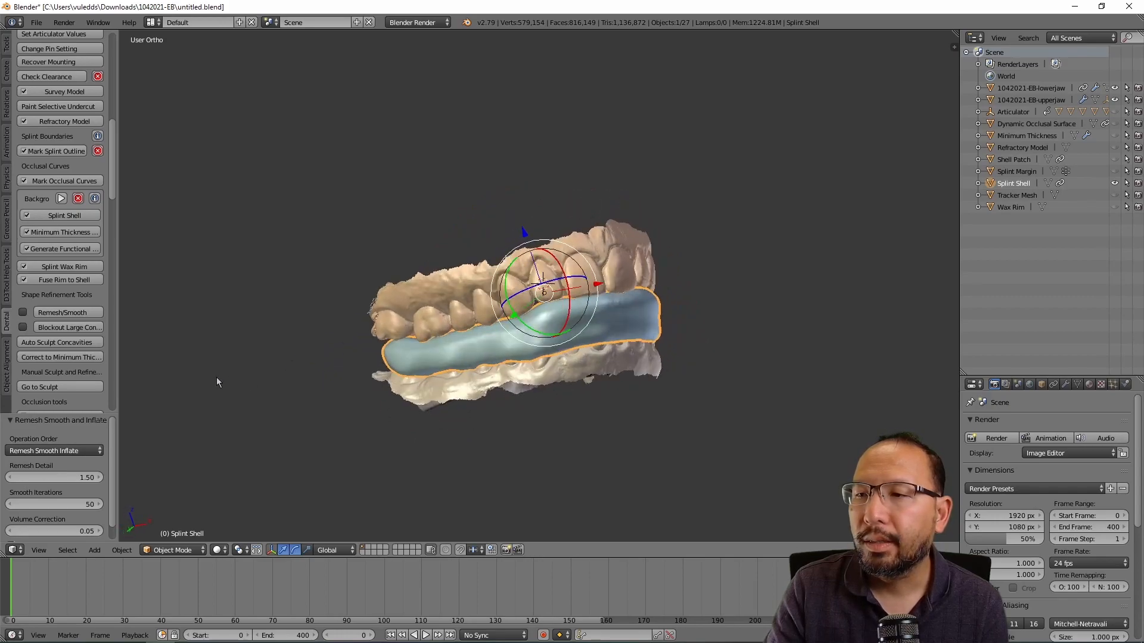
pyautogui.moveTo(521, 376); pyautogui.dragTo(460, 415, button='middle')
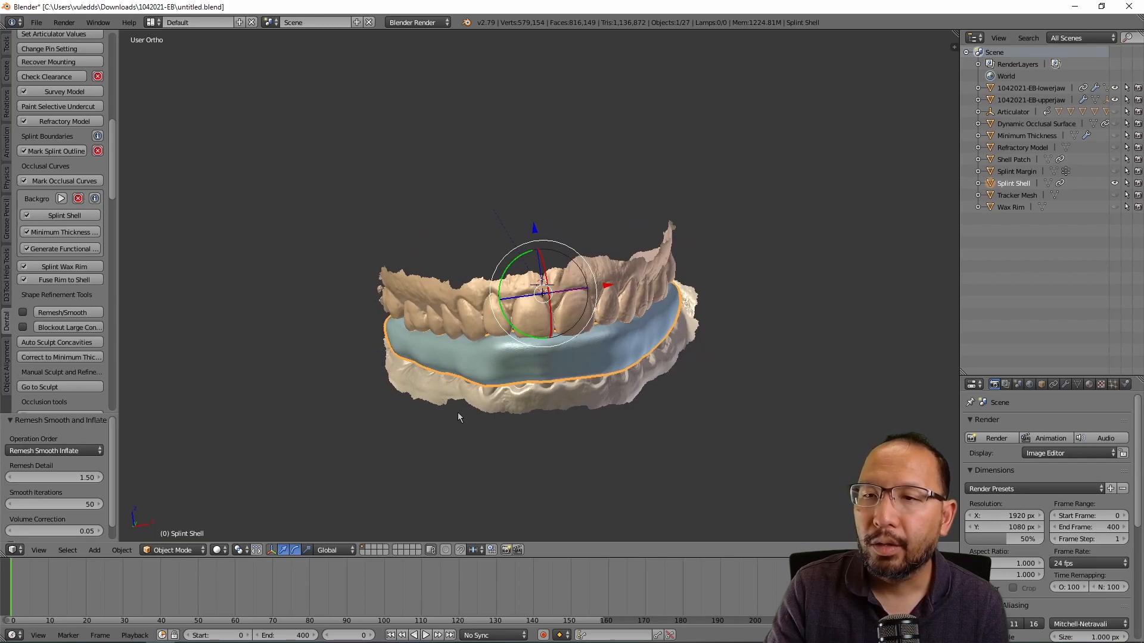
pyautogui.moveTo(670, 409); pyautogui.dragTo(596, 381, button='middle')
pyautogui.moveTo(358, 320); pyautogui.dragTo(511, 243, button='middle')
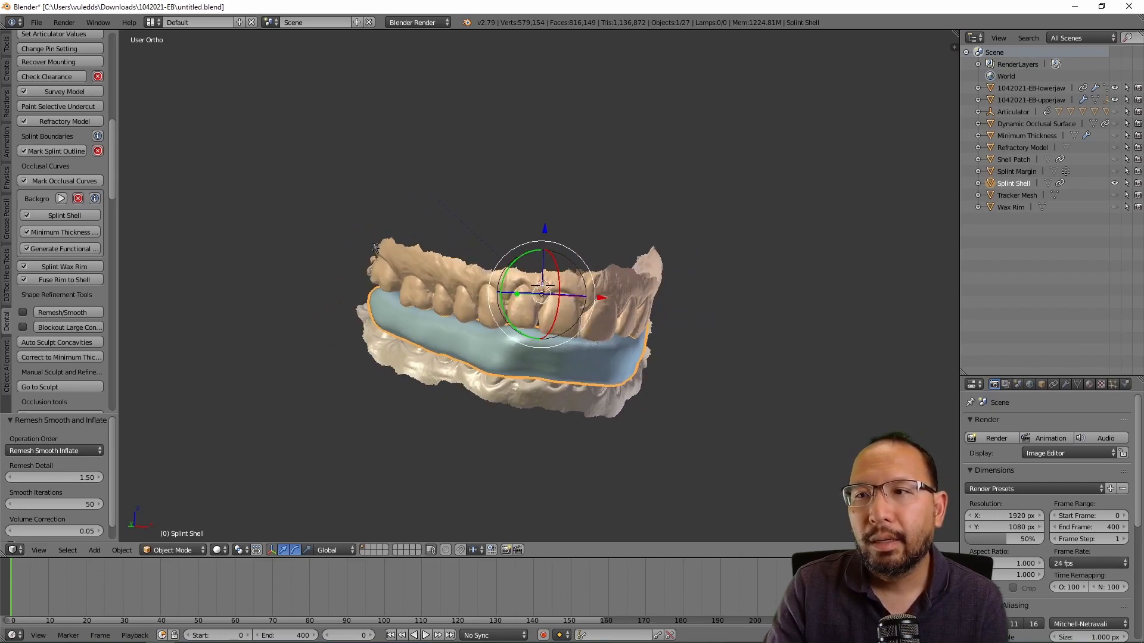
# Step: Start the Mark Posterior Contacts tool from the Occlusion tools
pyautogui.scroll(-1, 75, 324)
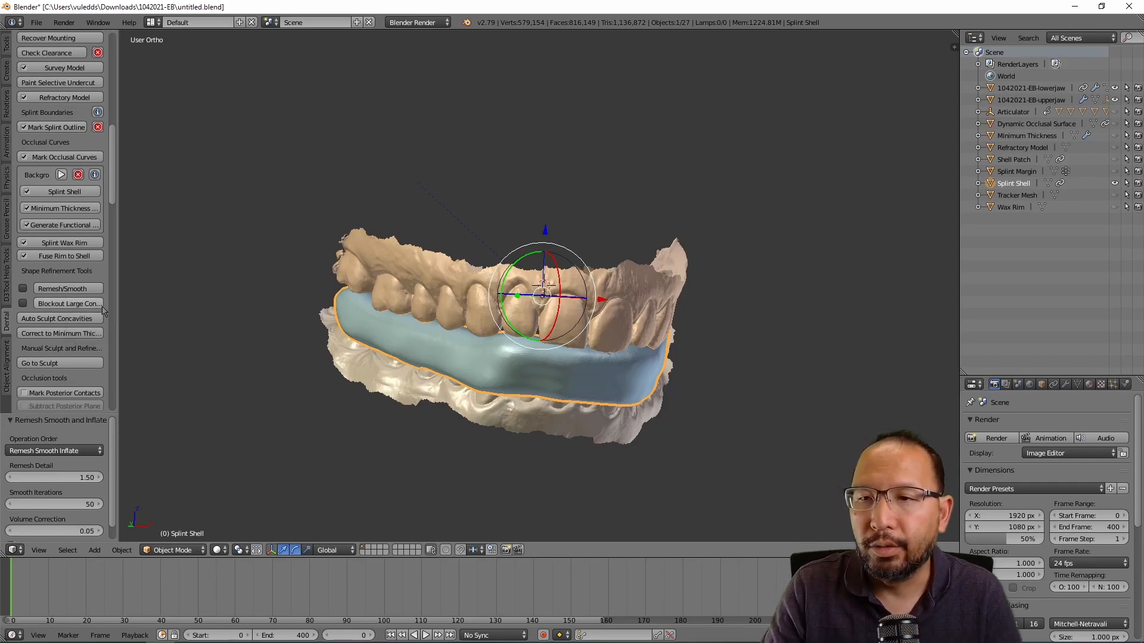
pyautogui.scroll(-1, 74, 315)
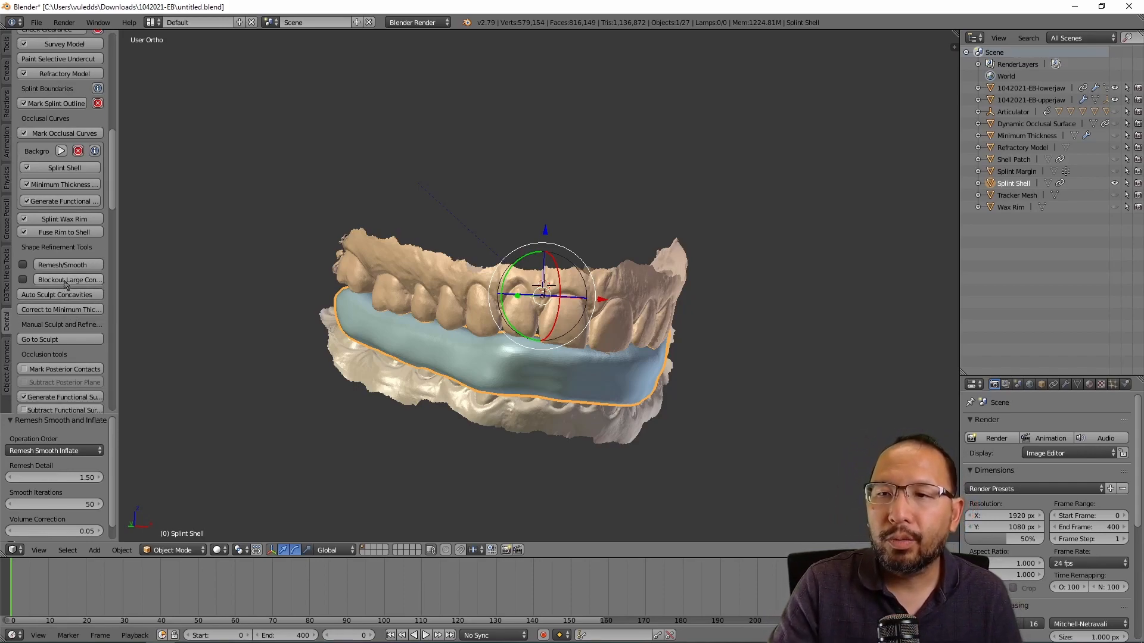
pyautogui.scroll(-1, 66, 284)
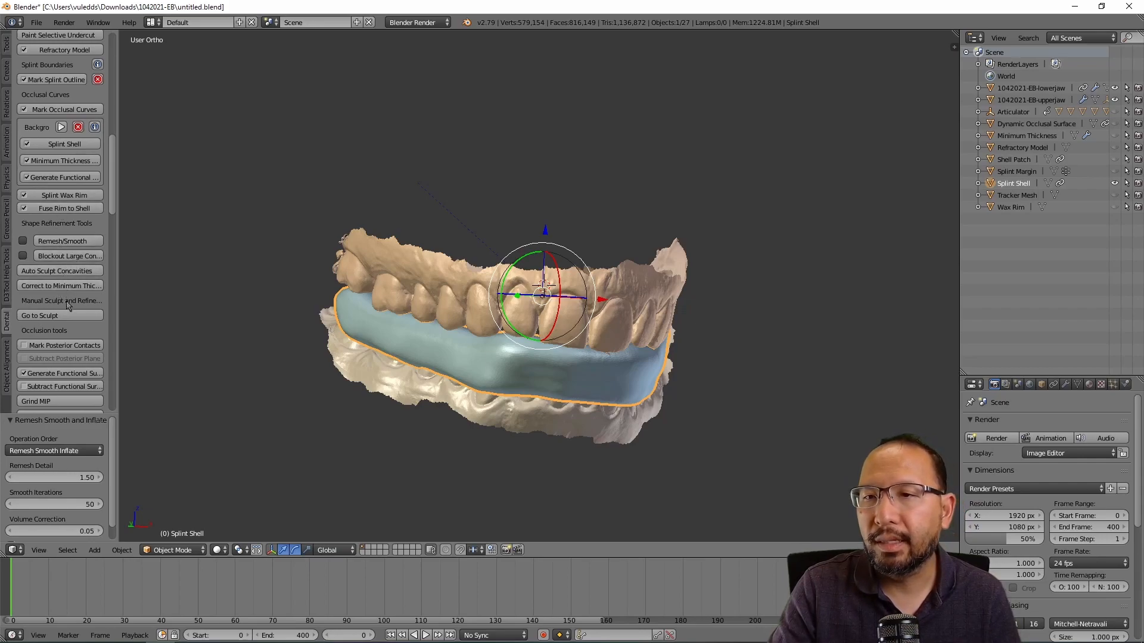
pyautogui.scroll(-1, 65, 305)
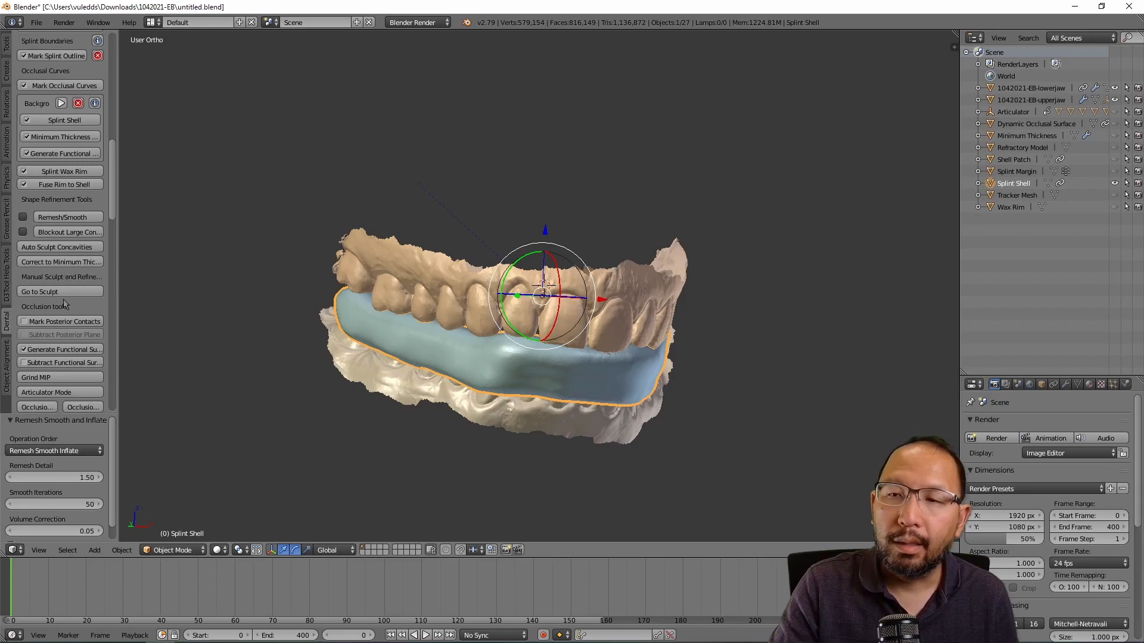
pyautogui.scroll(-3, 64, 272)
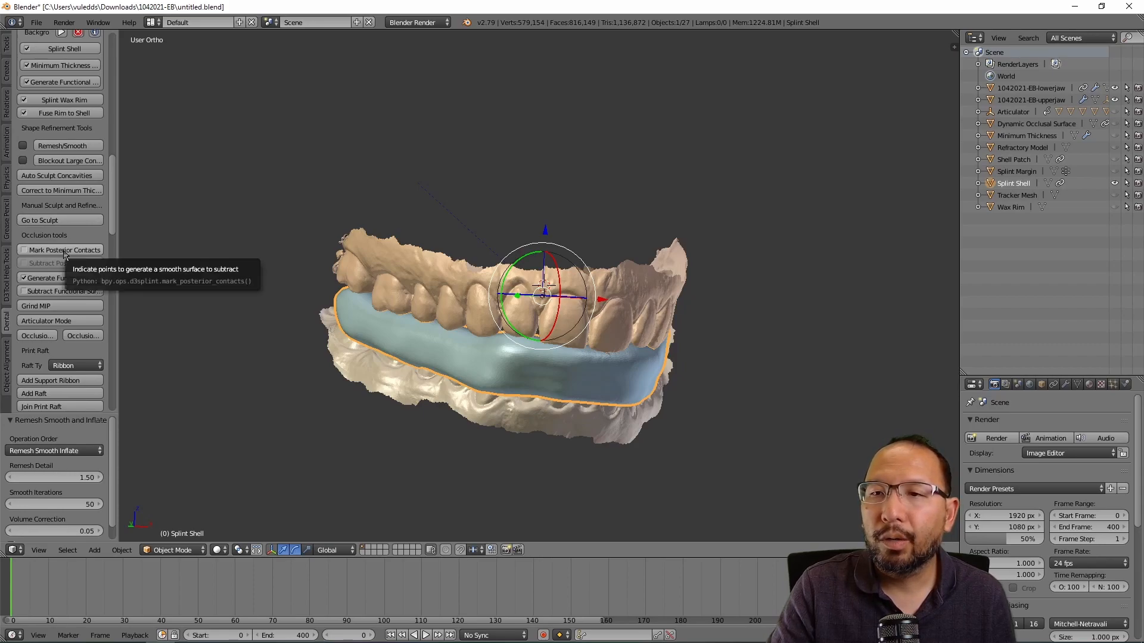
pyautogui.click(64, 250)
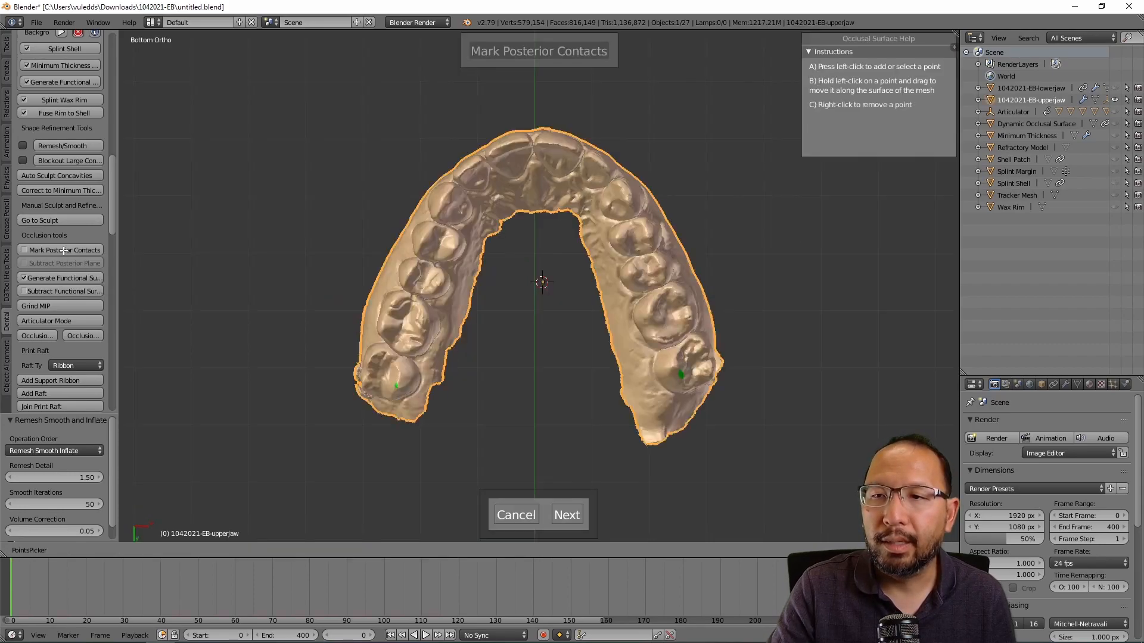
# Step: Mark contact points on the left back molars and premolars
pyautogui.click(395, 386)
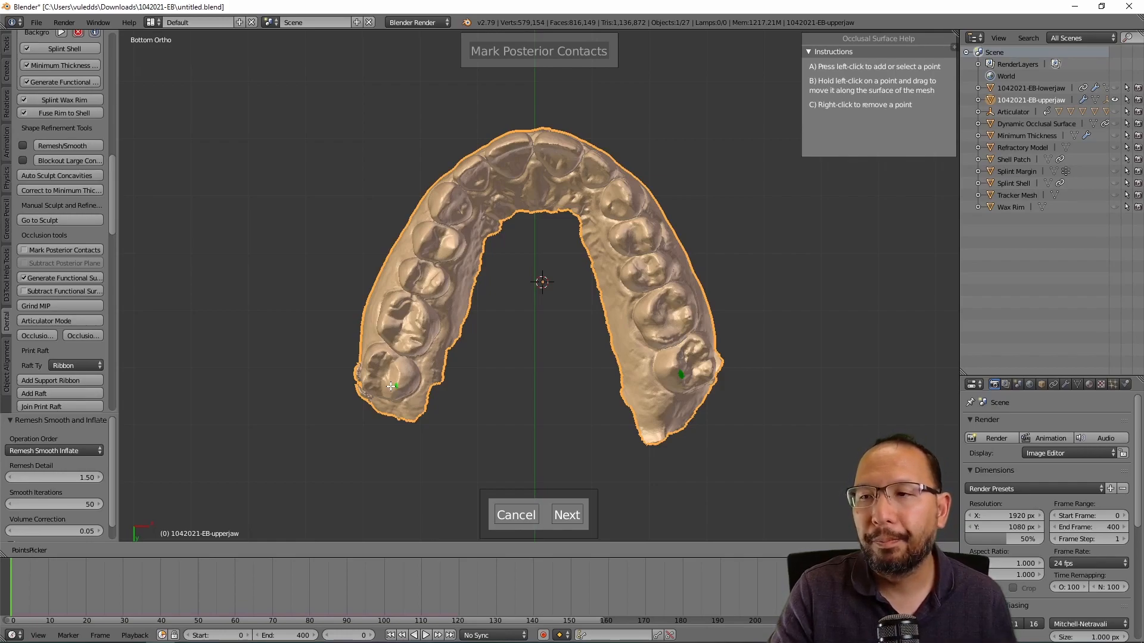
pyautogui.click(395, 386)
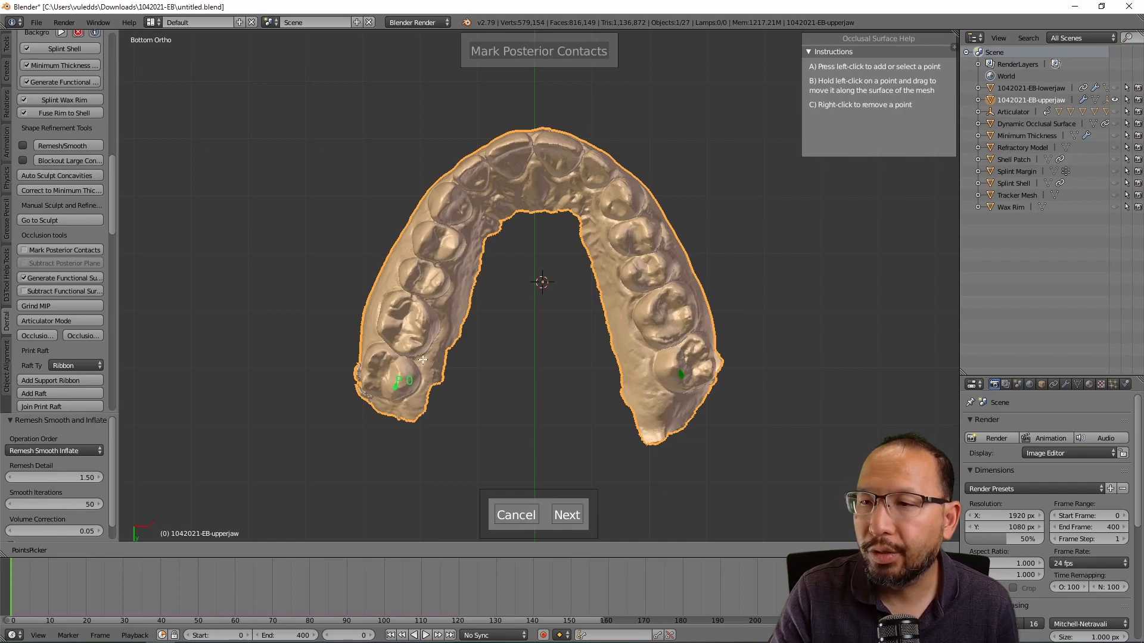
pyautogui.click(365, 379)
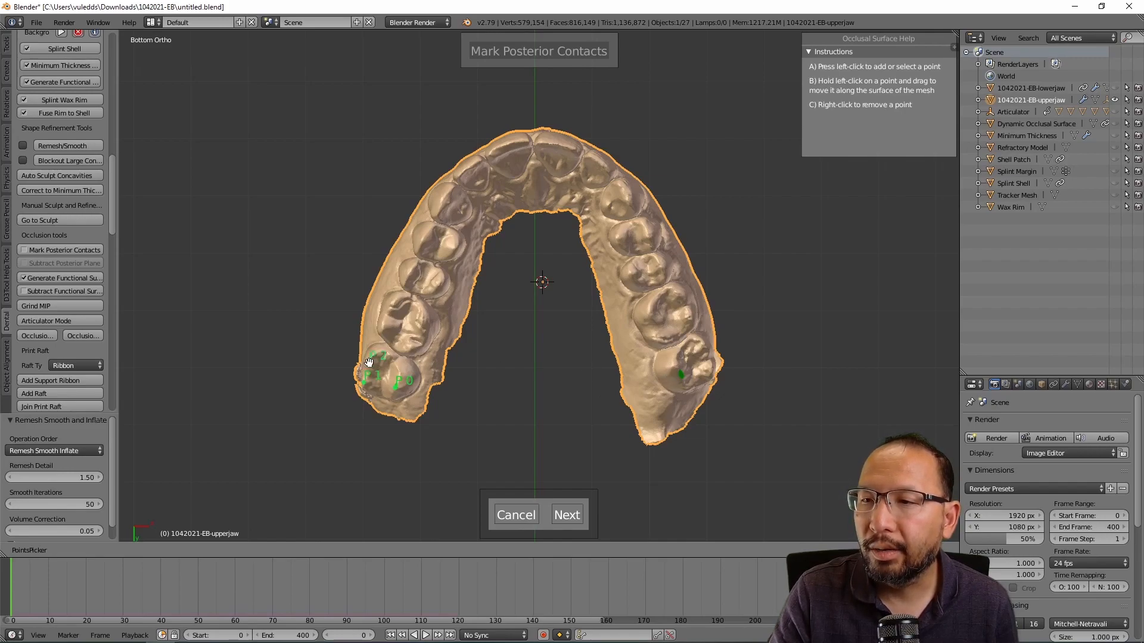
pyautogui.click(411, 345)
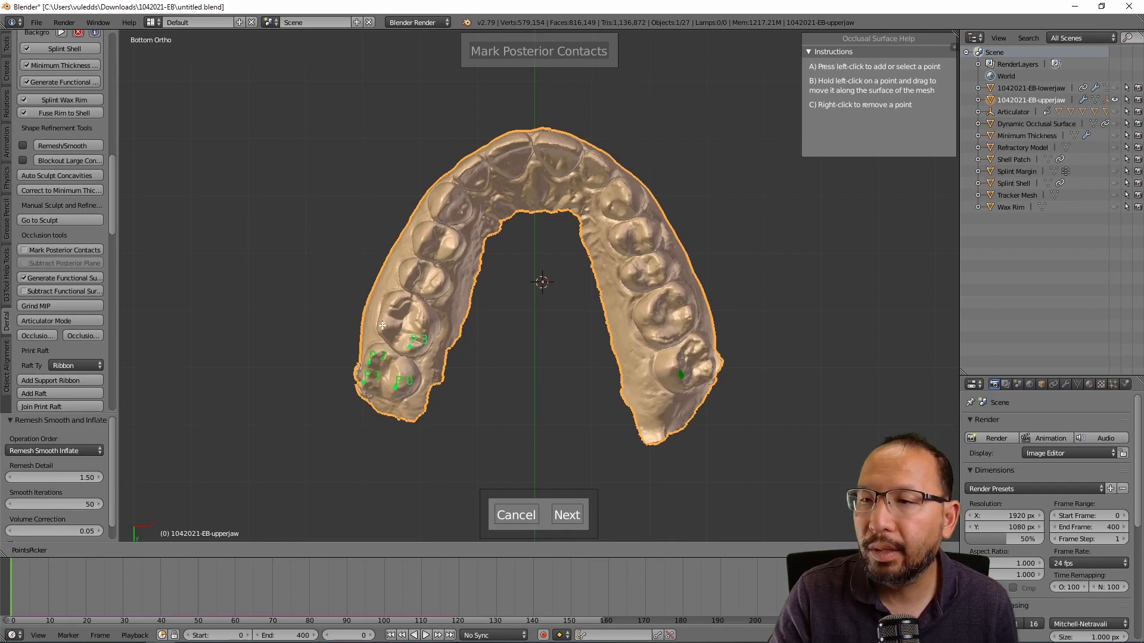
pyautogui.click(424, 322)
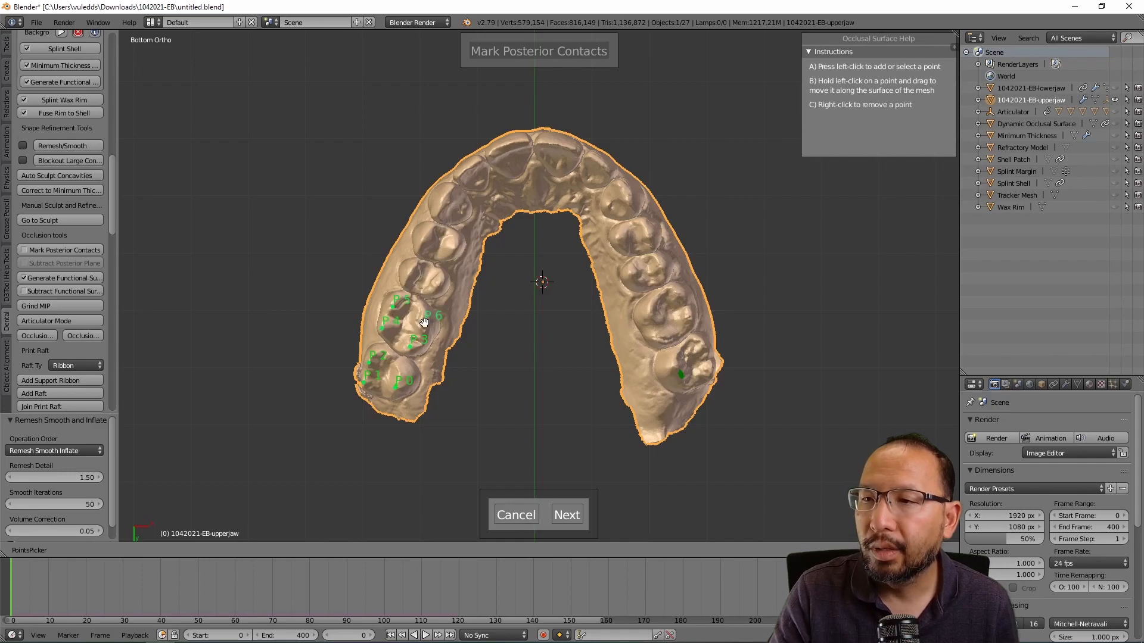
pyautogui.click(439, 284)
pyautogui.click(411, 267)
pyautogui.click(423, 242)
pyautogui.click(453, 247)
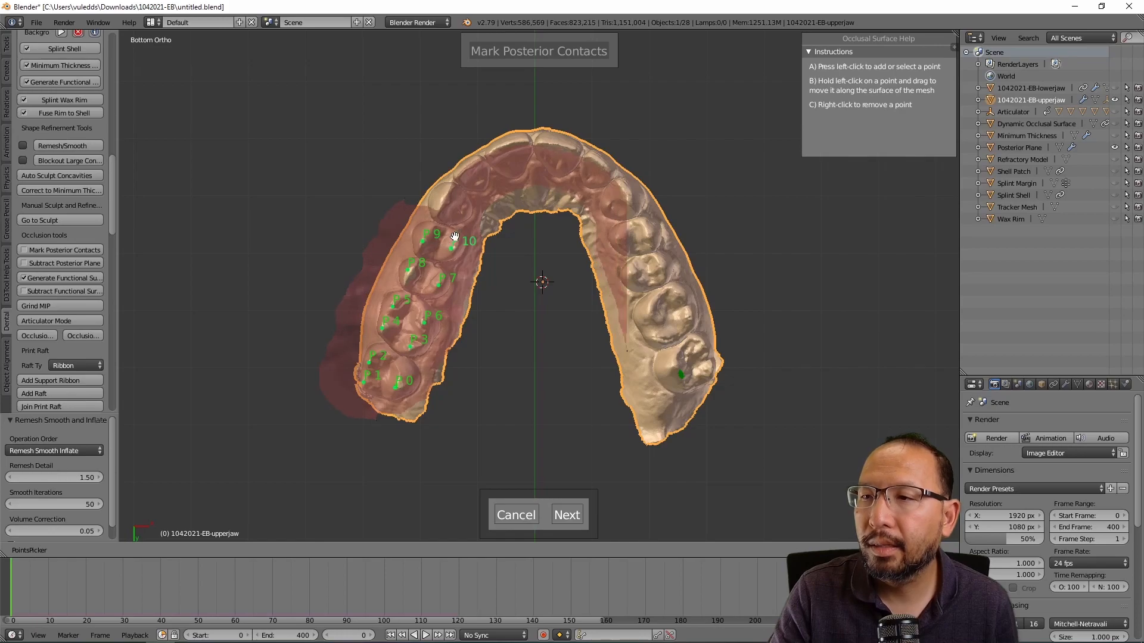
# Step: Add contact points 11–20 from the left canine across the front teeth to the right canine
pyautogui.click(443, 202)
pyautogui.click(462, 176)
pyautogui.click(479, 161)
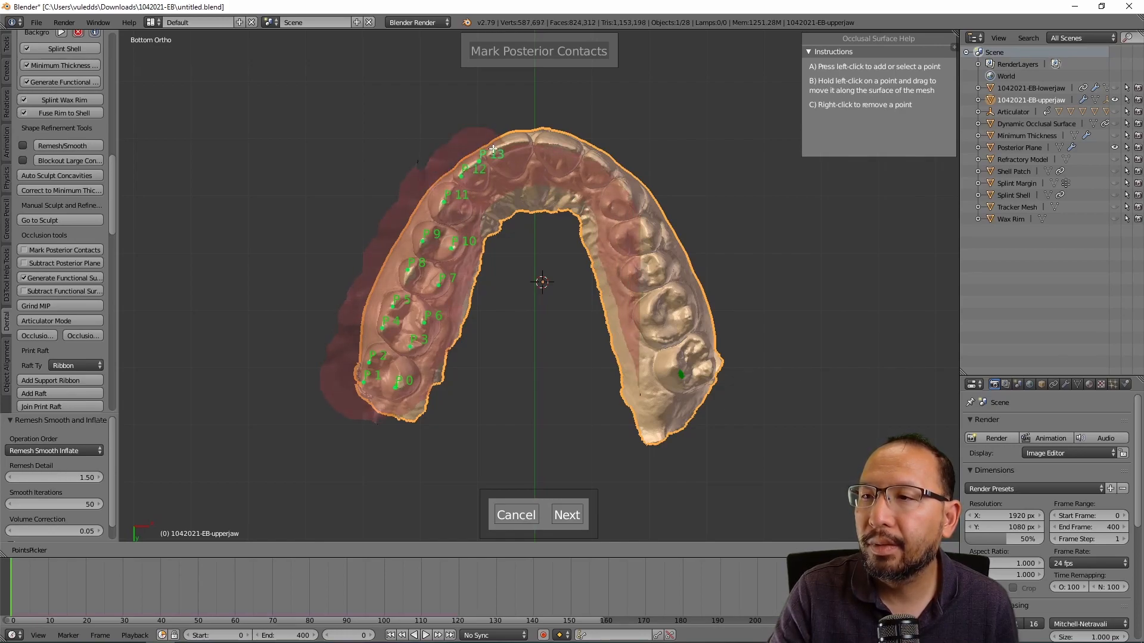
pyautogui.click(500, 150)
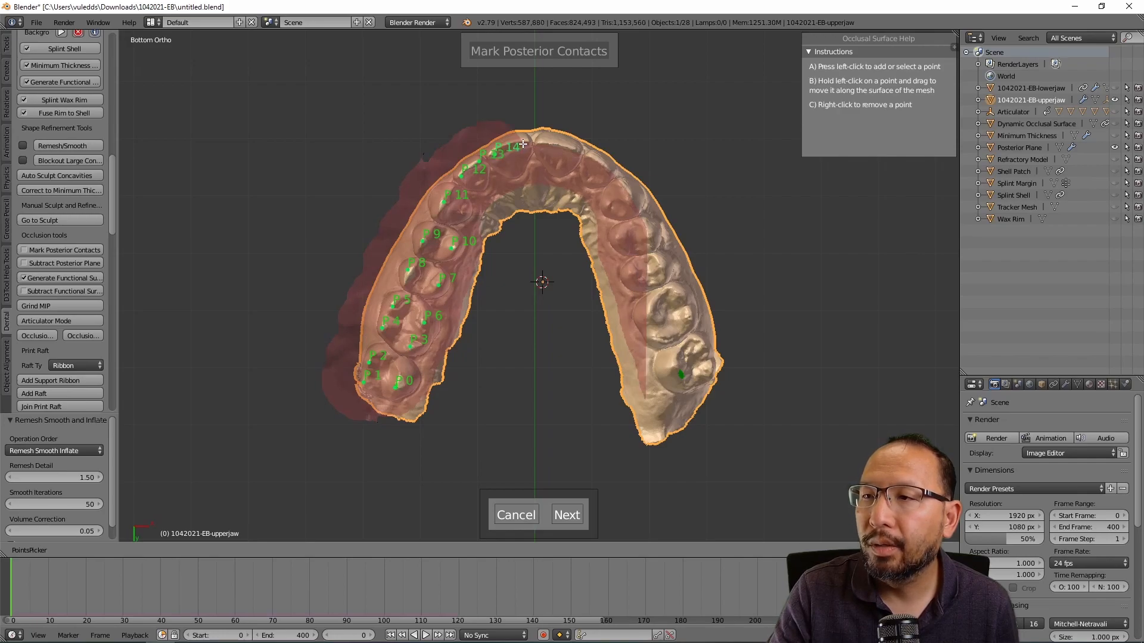
pyautogui.click(525, 142)
pyautogui.click(547, 144)
pyautogui.click(571, 149)
pyautogui.click(592, 156)
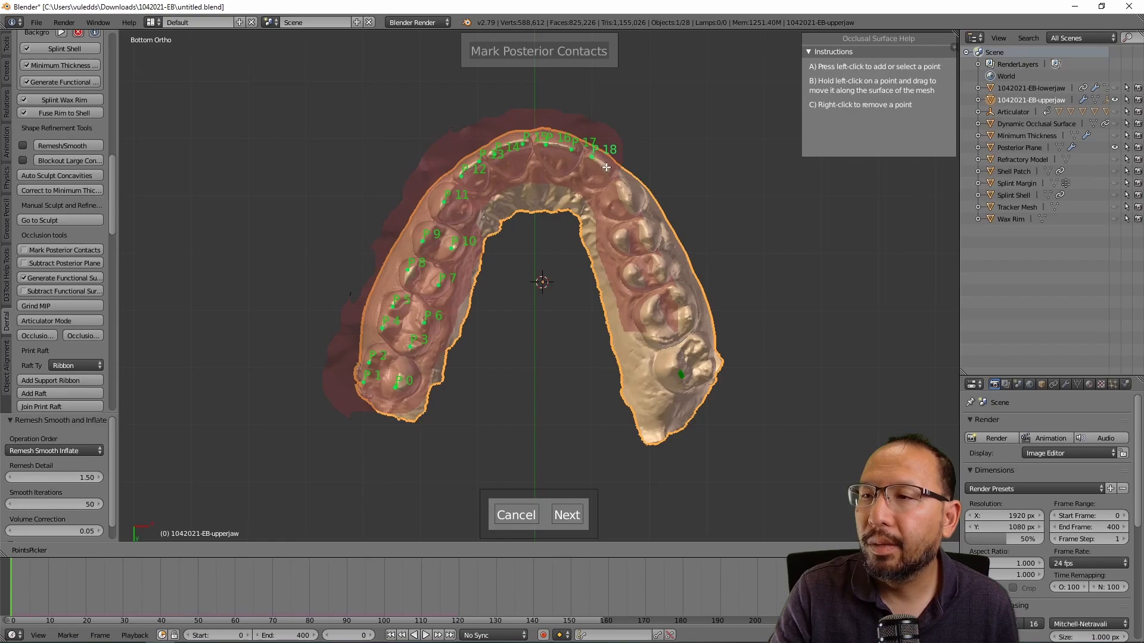
pyautogui.click(607, 169)
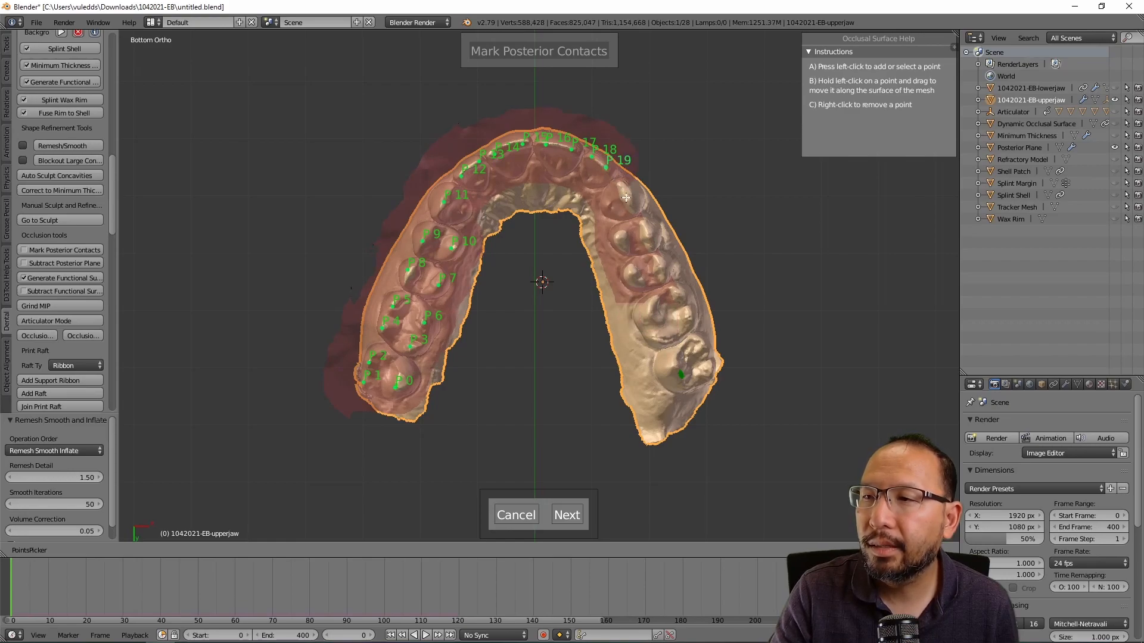
pyautogui.click(625, 197)
# Step: Add points 21 onward on the right premolars and molars, then check and finish marking
pyautogui.click(649, 231)
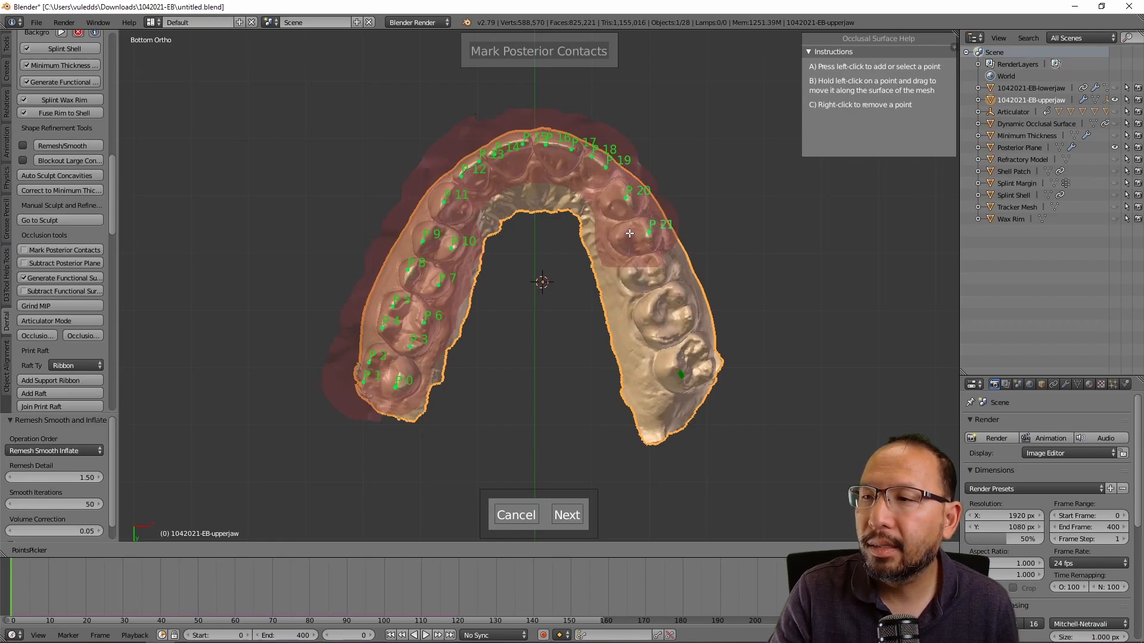
pyautogui.click(619, 235)
pyautogui.click(632, 272)
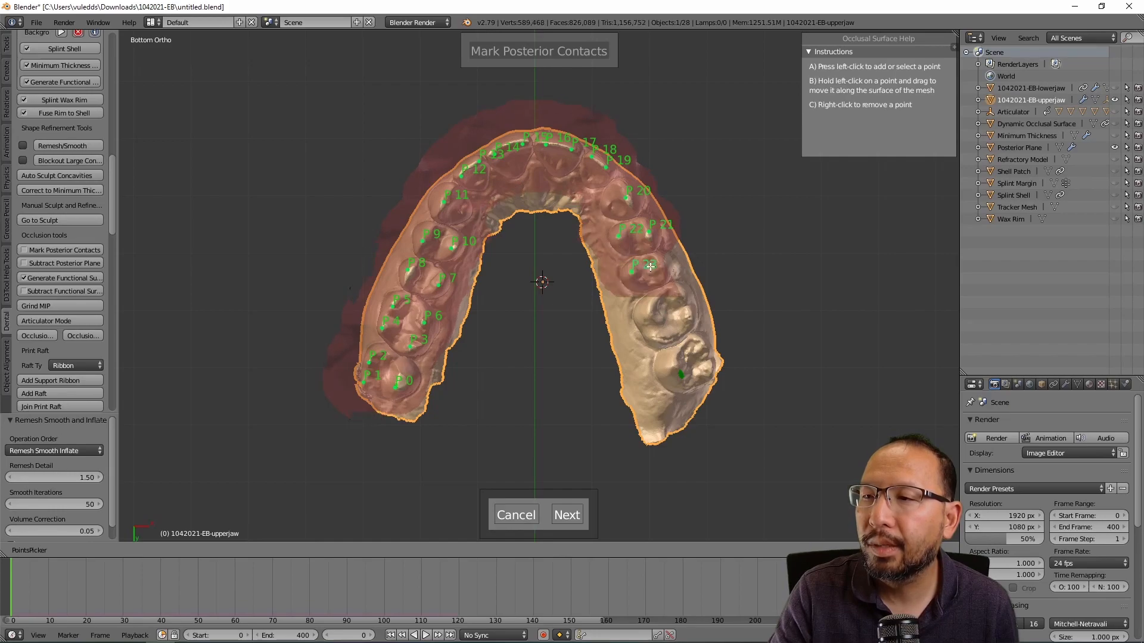
pyautogui.click(660, 265)
pyautogui.click(681, 297)
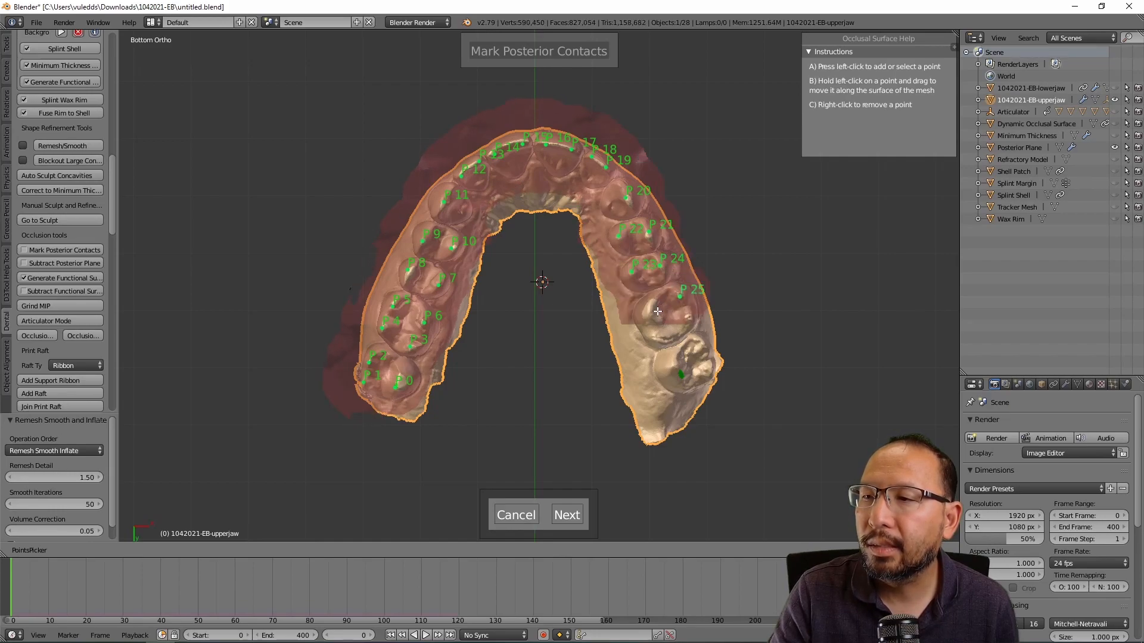
pyautogui.click(648, 312)
pyautogui.click(663, 340)
pyautogui.click(689, 320)
pyautogui.click(698, 343)
pyautogui.click(714, 363)
pyautogui.click(680, 376)
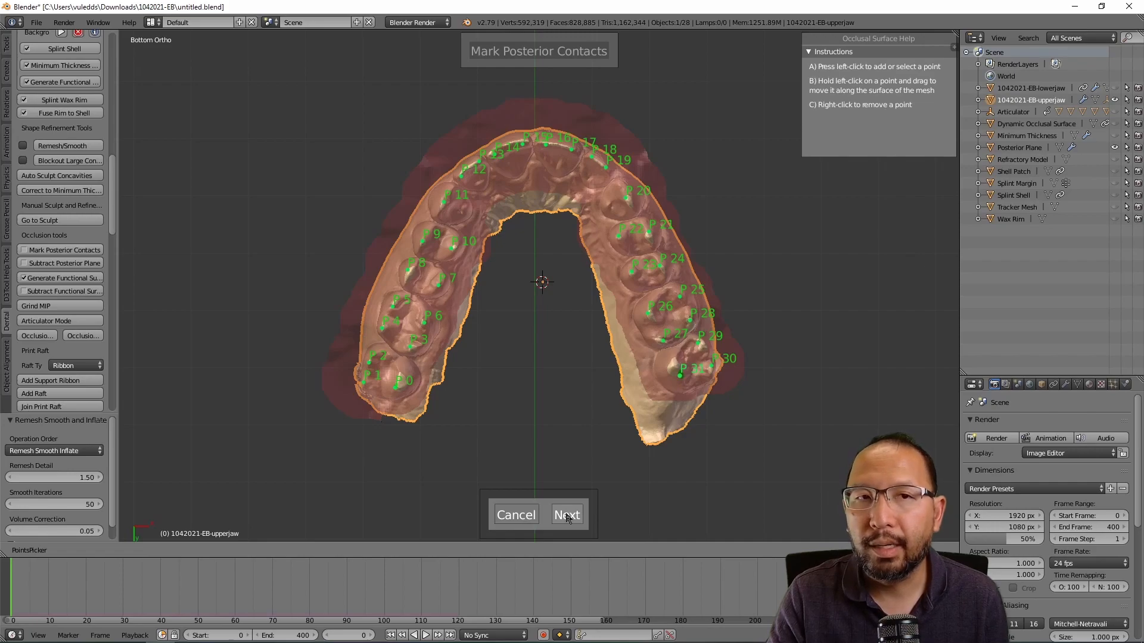
pyautogui.moveTo(548, 248); pyautogui.dragTo(565, 269, button='middle')
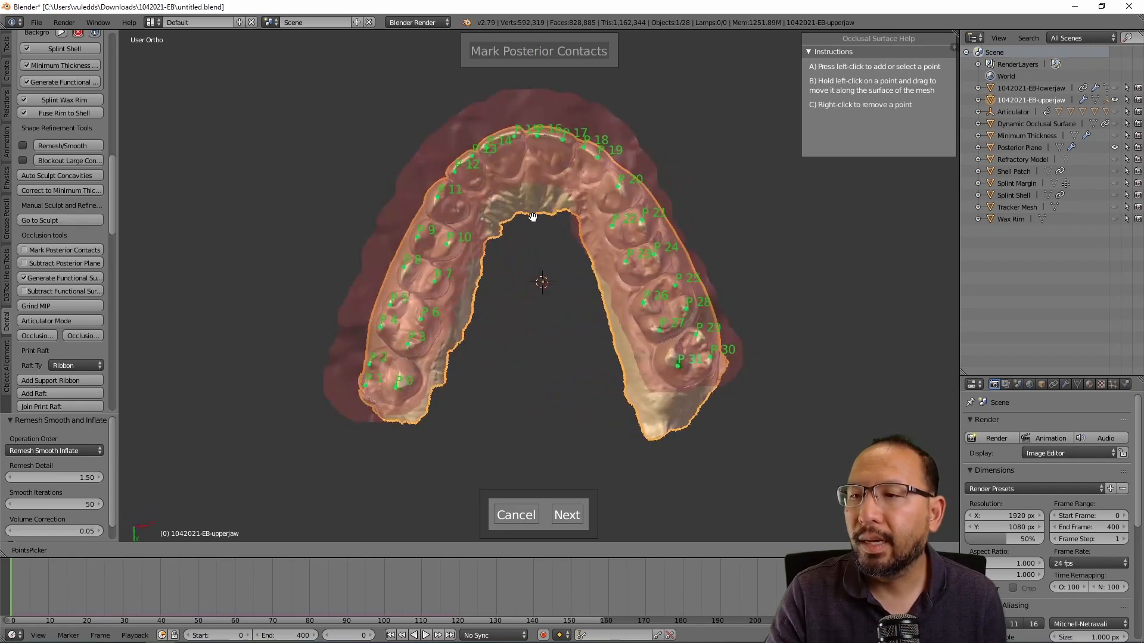
pyautogui.click(566, 515)
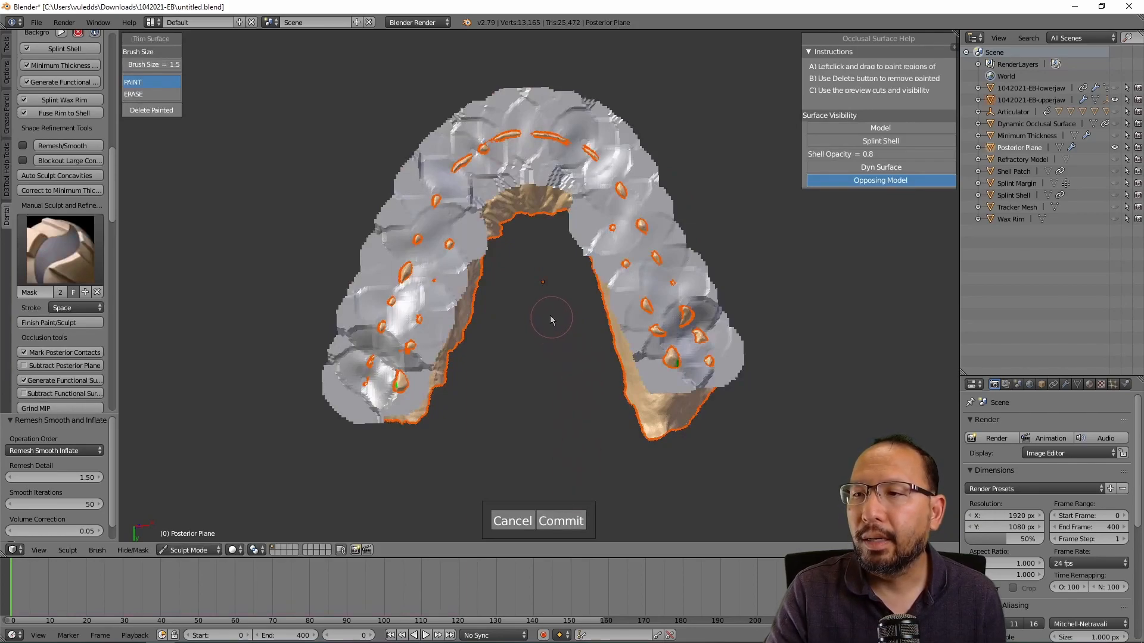
# Step: Commit the trimmed posterior plane and inspect it from oblique side views
pyautogui.moveTo(539, 313); pyautogui.dragTo(559, 340, button='middle')
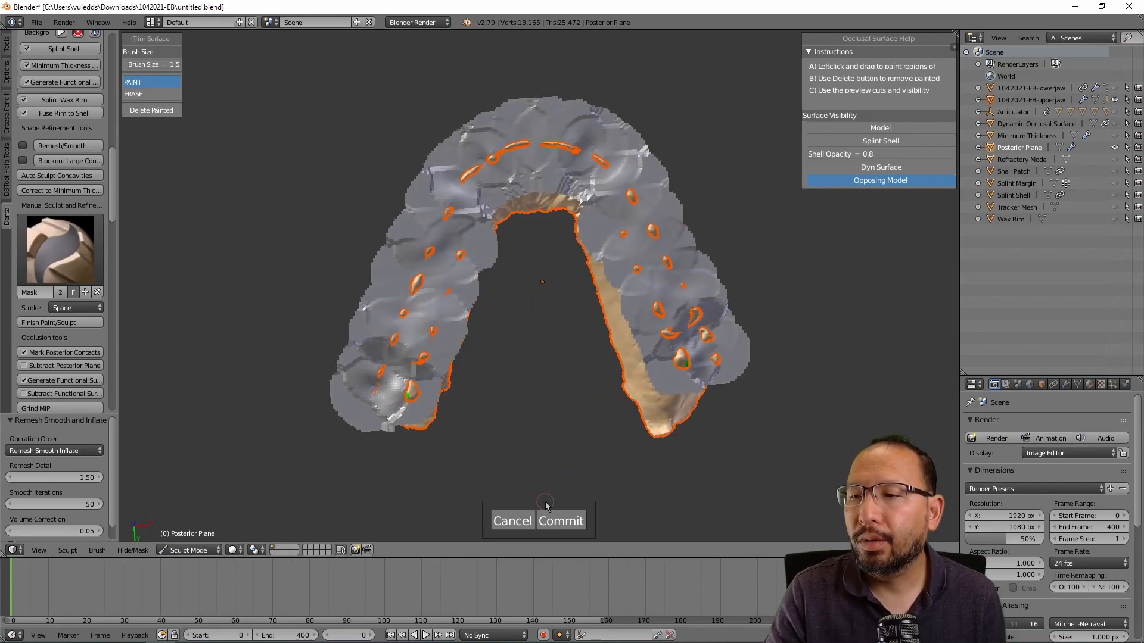
pyautogui.click(560, 522)
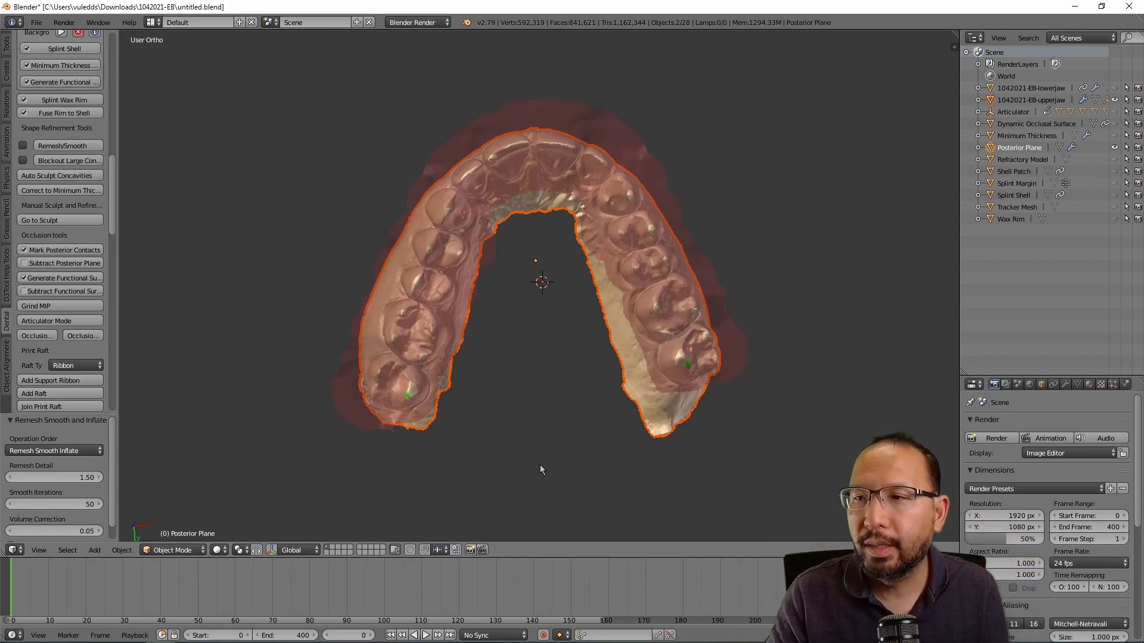
pyautogui.moveTo(710, 173); pyautogui.dragTo(652, 227, button='middle')
pyautogui.moveTo(522, 345); pyautogui.dragTo(538, 314, button='middle')
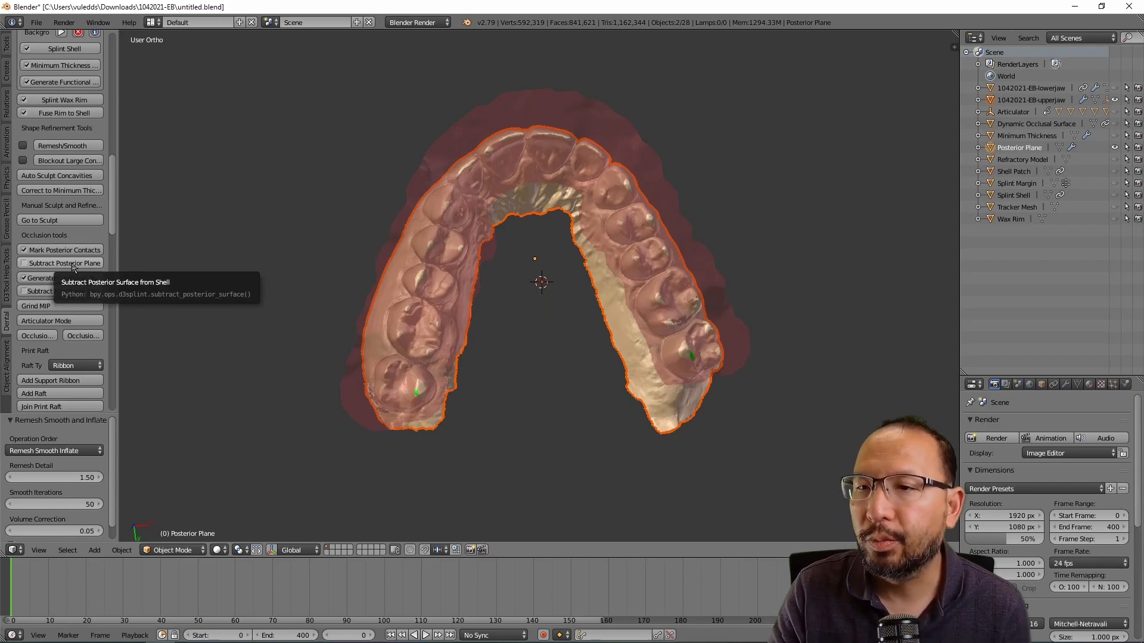
# Step: Subtract the posterior plane from the splint shell and view the result from the front
pyautogui.click(73, 264)
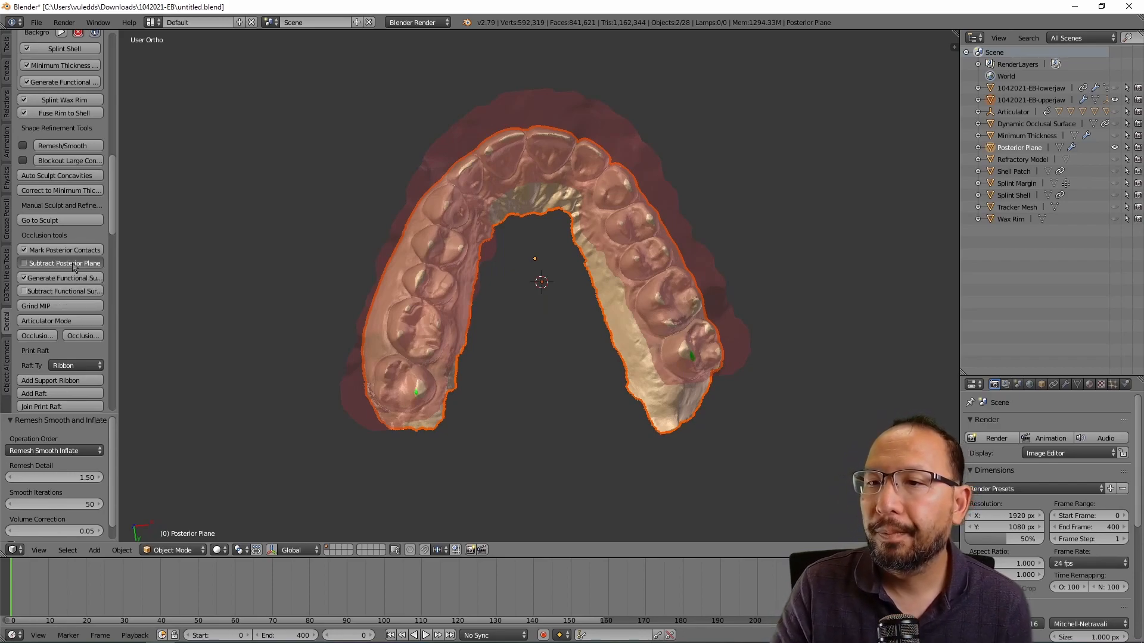
pyautogui.moveTo(559, 291); pyautogui.dragTo(633, 188, button='middle')
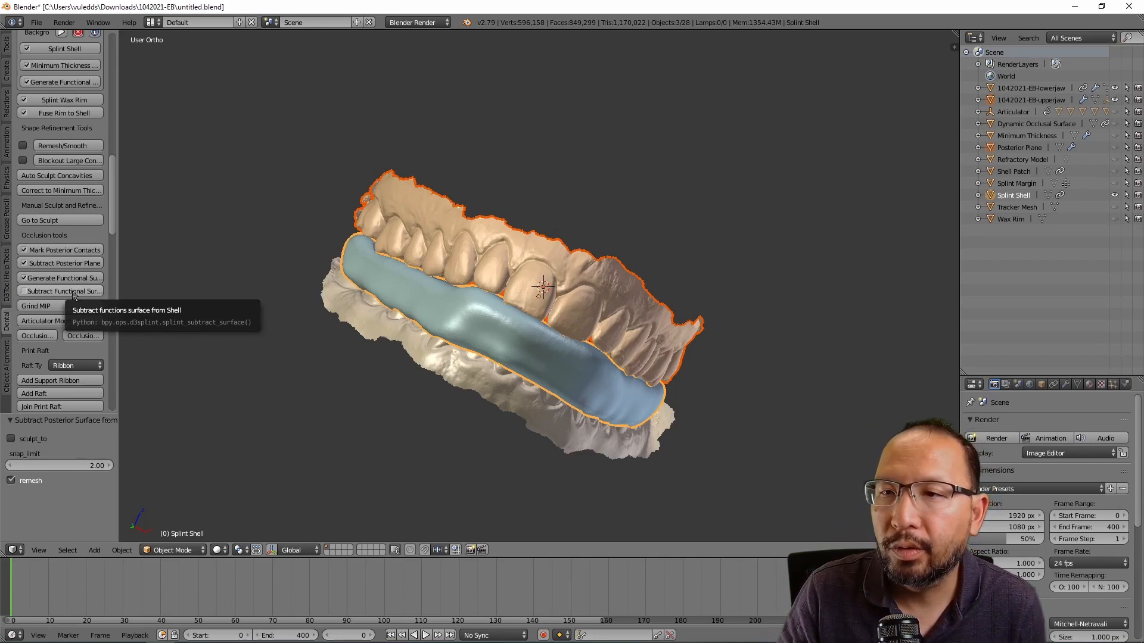
pyautogui.scroll(3, 79, 215)
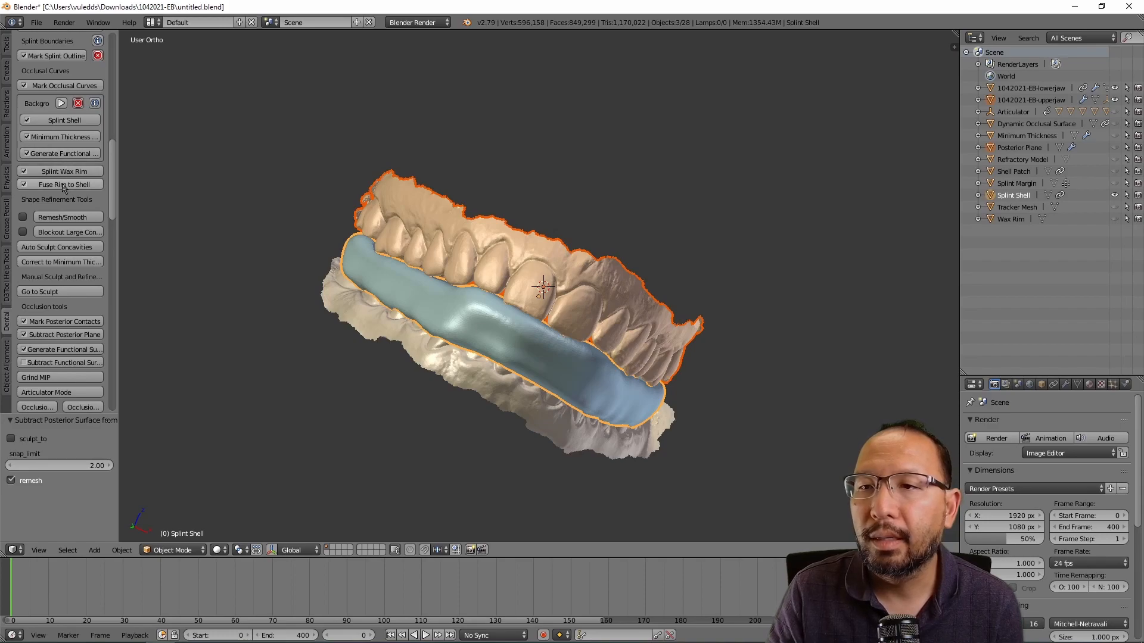
# Step: Generate the functional surface in FULL_ENVELOPE articulator mode at resolution 20 and inspect it
pyautogui.click(67, 154)
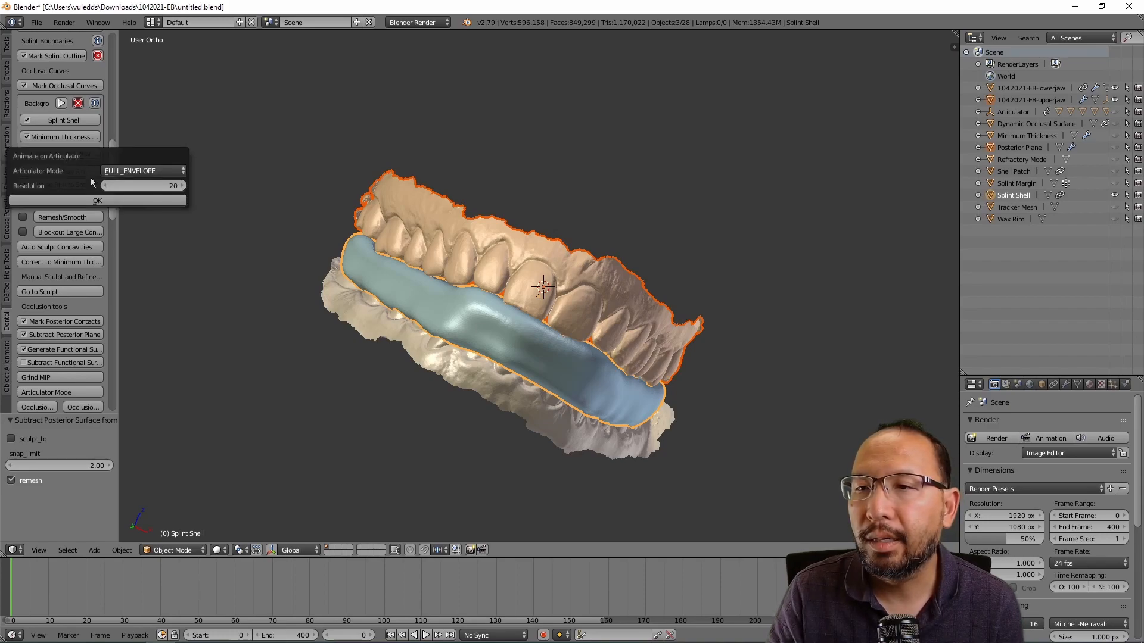
pyautogui.click(99, 201)
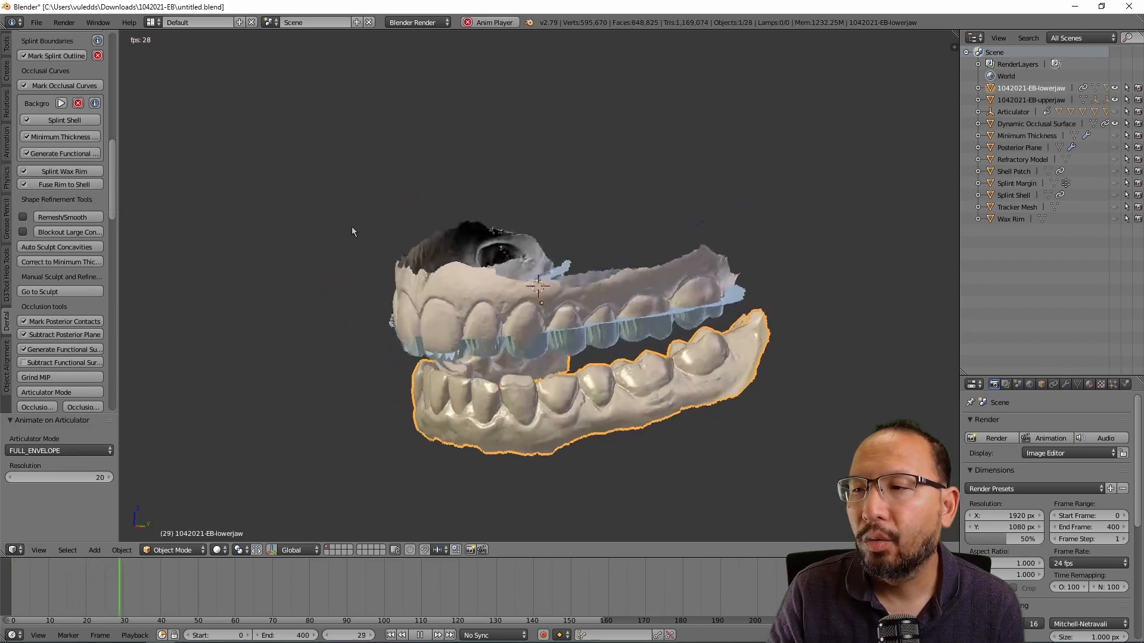
pyautogui.moveTo(348, 227); pyautogui.dragTo(464, 253, button='middle')
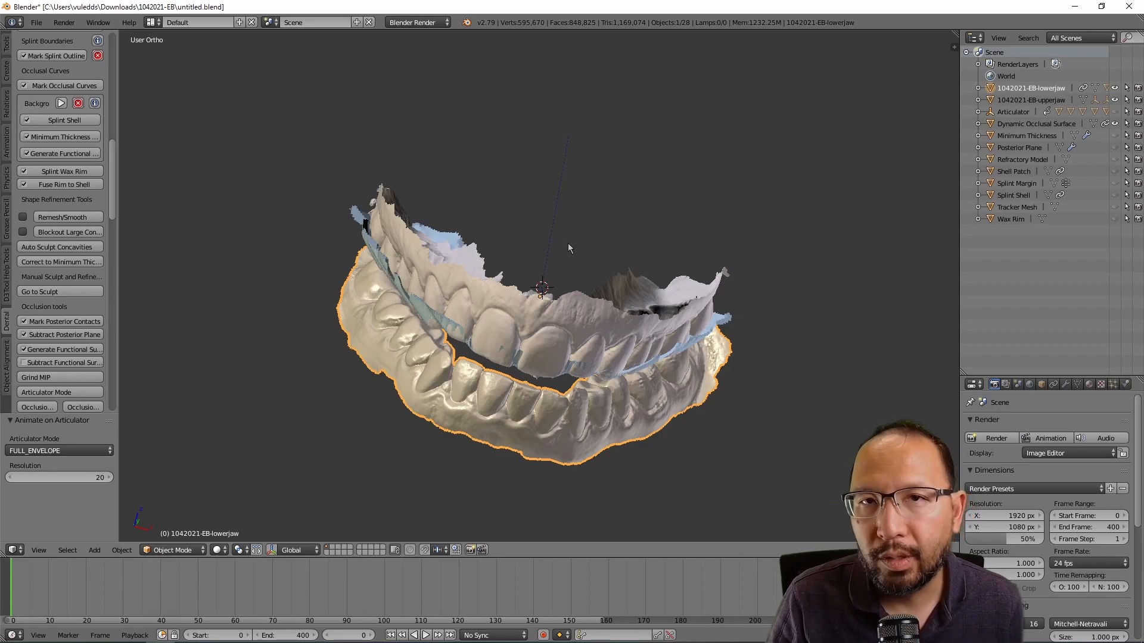
pyautogui.moveTo(558, 362); pyautogui.dragTo(595, 262, button='middle')
pyautogui.moveTo(492, 324); pyautogui.dragTo(508, 367, button='middle')
pyautogui.scroll(-3, 95, 251)
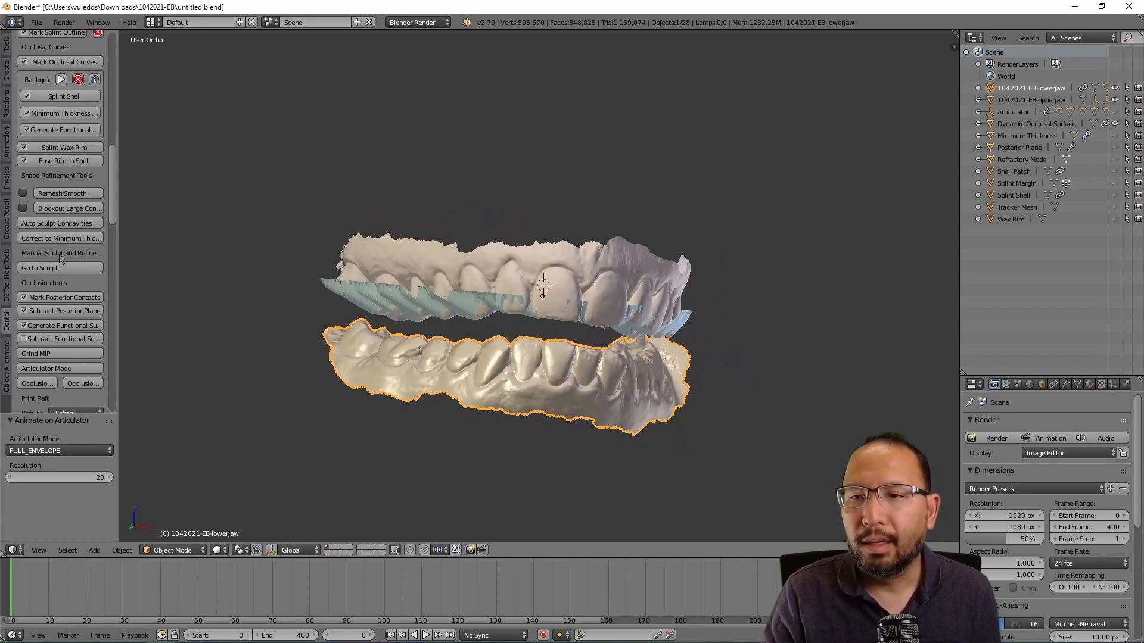
pyautogui.scroll(-1, 96, 250)
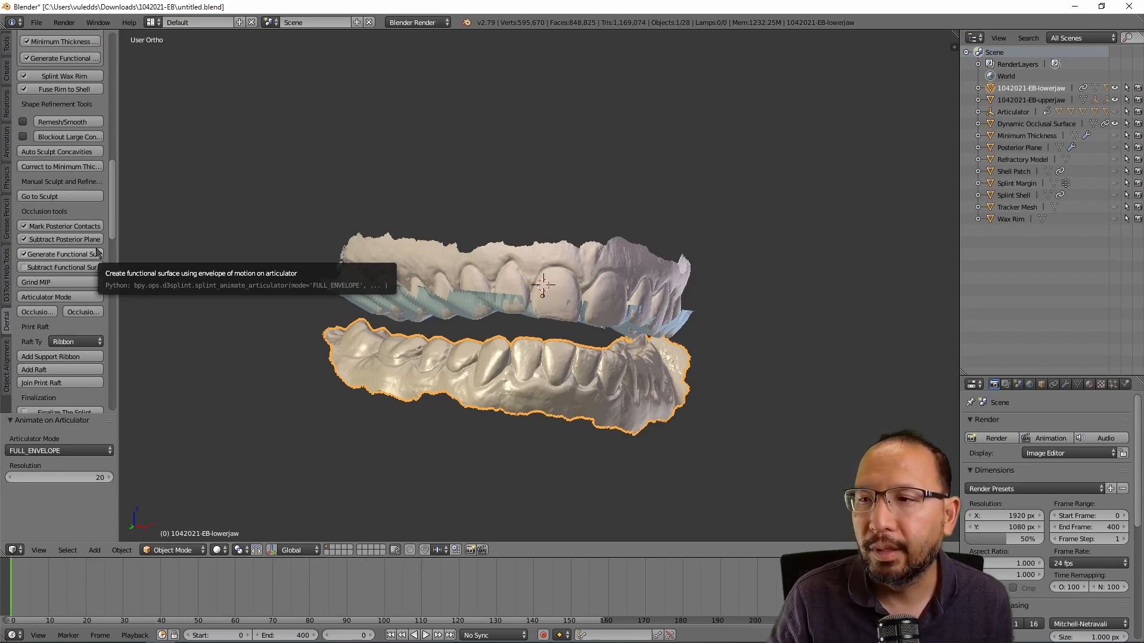
pyautogui.moveTo(512, 313); pyautogui.dragTo(470, 309, button='middle')
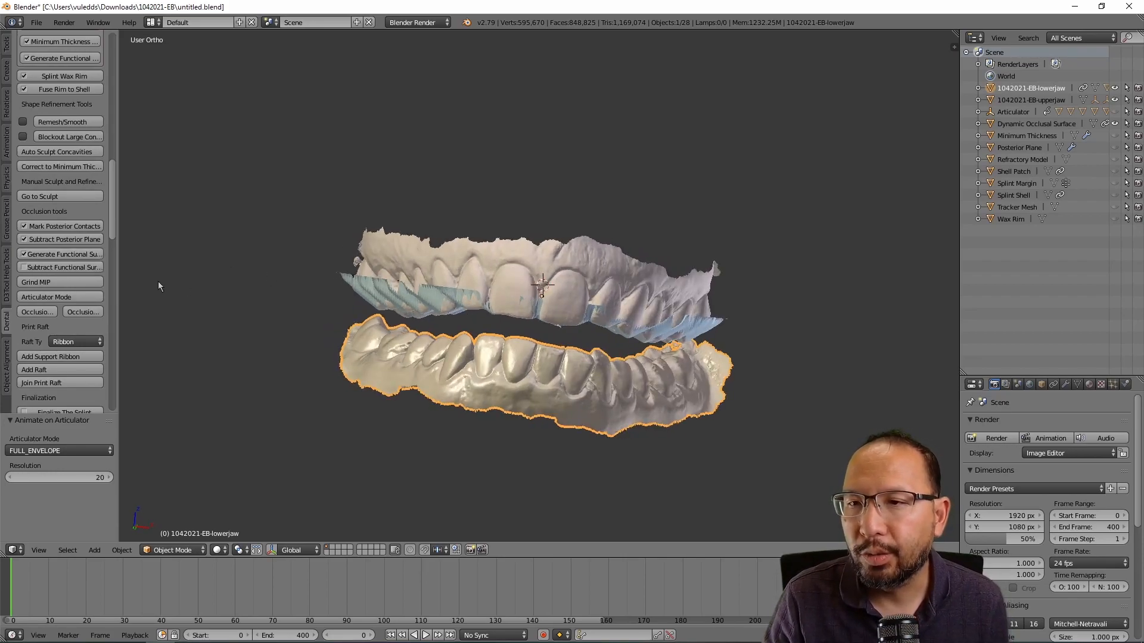
pyautogui.scroll(-1, 86, 273)
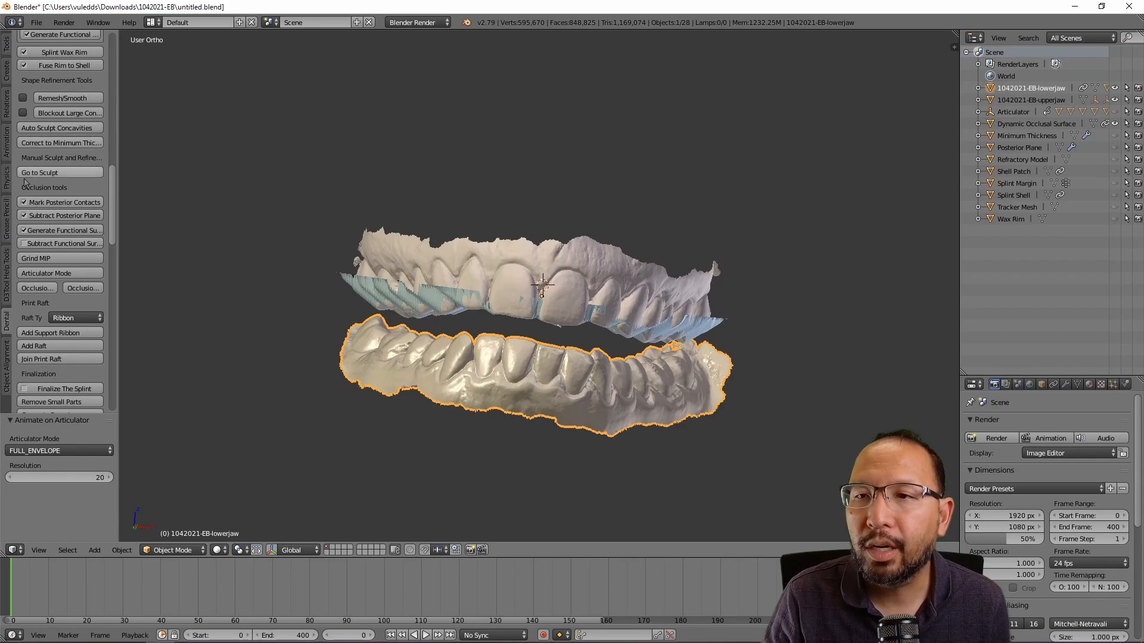
# Step: Subtract the opposing occlusion from the splint shell with a 2.00 snap limit and remesh on
pyautogui.click(33, 244)
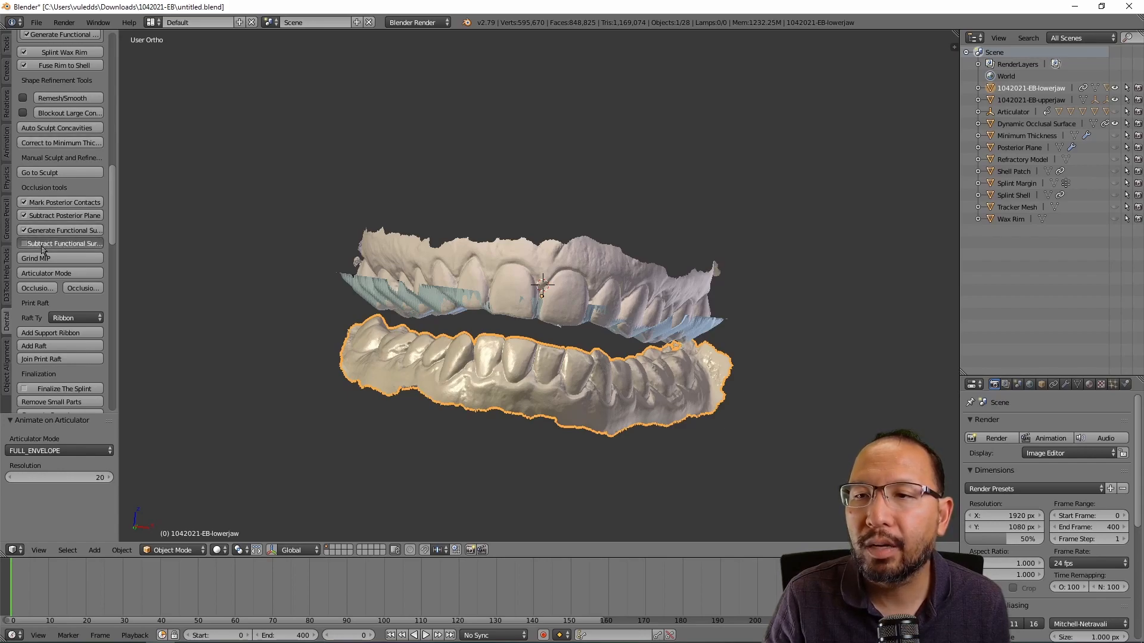
pyautogui.moveTo(251, 286); pyautogui.dragTo(503, 294, button='middle')
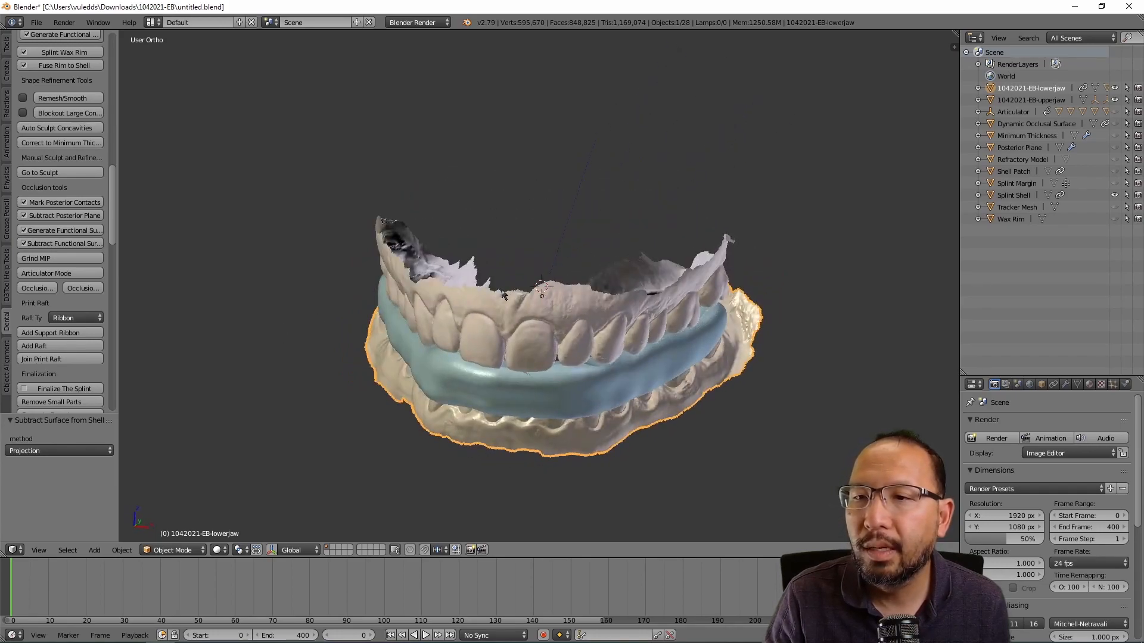
pyautogui.click(69, 262)
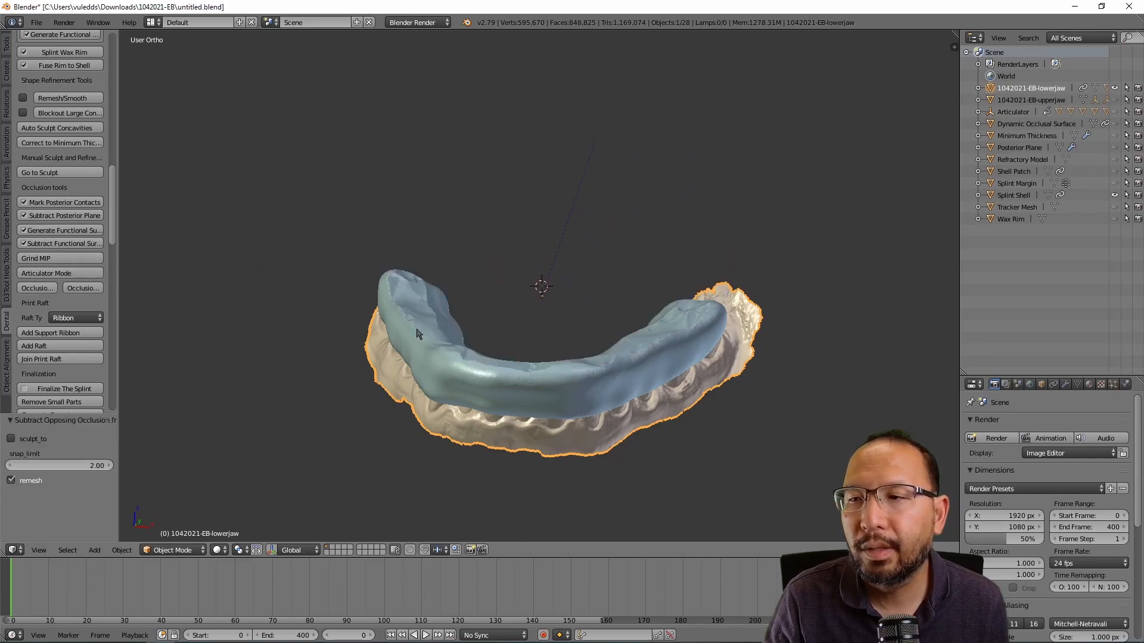
pyautogui.moveTo(499, 360); pyautogui.dragTo(531, 437, button='middle')
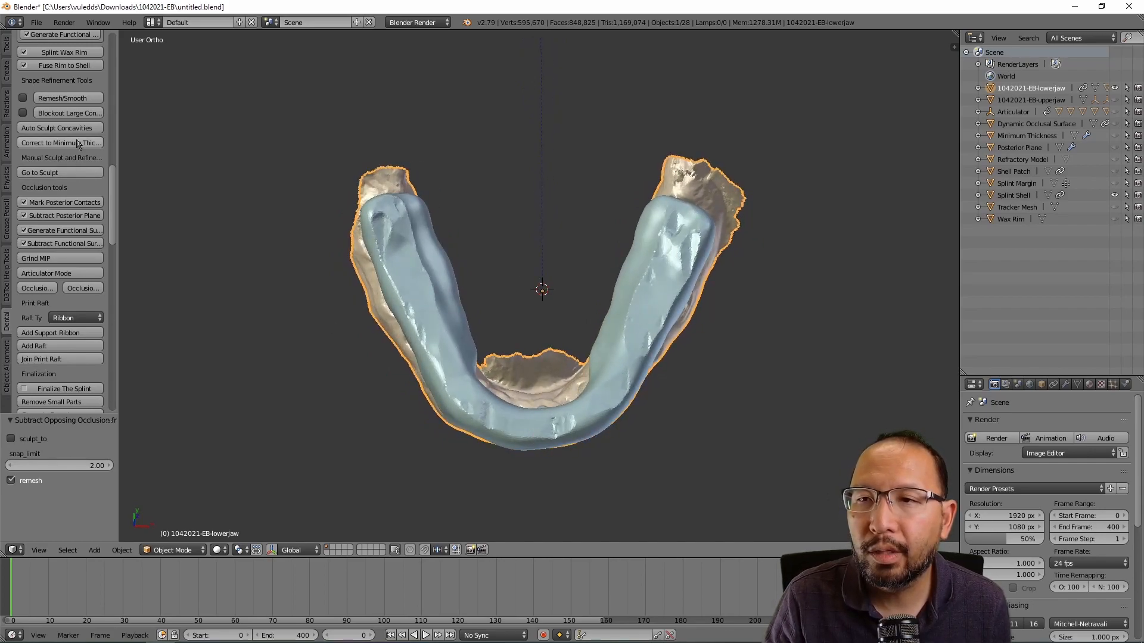
# Step: Try a Remesh/Smooth pass at 50 iterations, then undo it
pyautogui.click(77, 100)
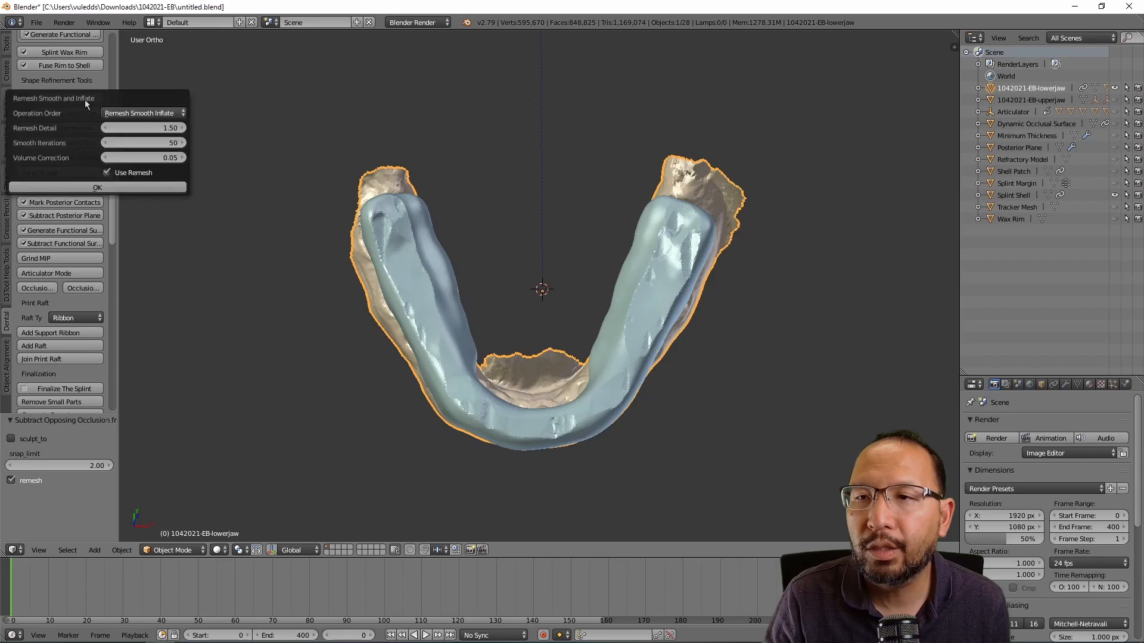
pyautogui.click(172, 143)
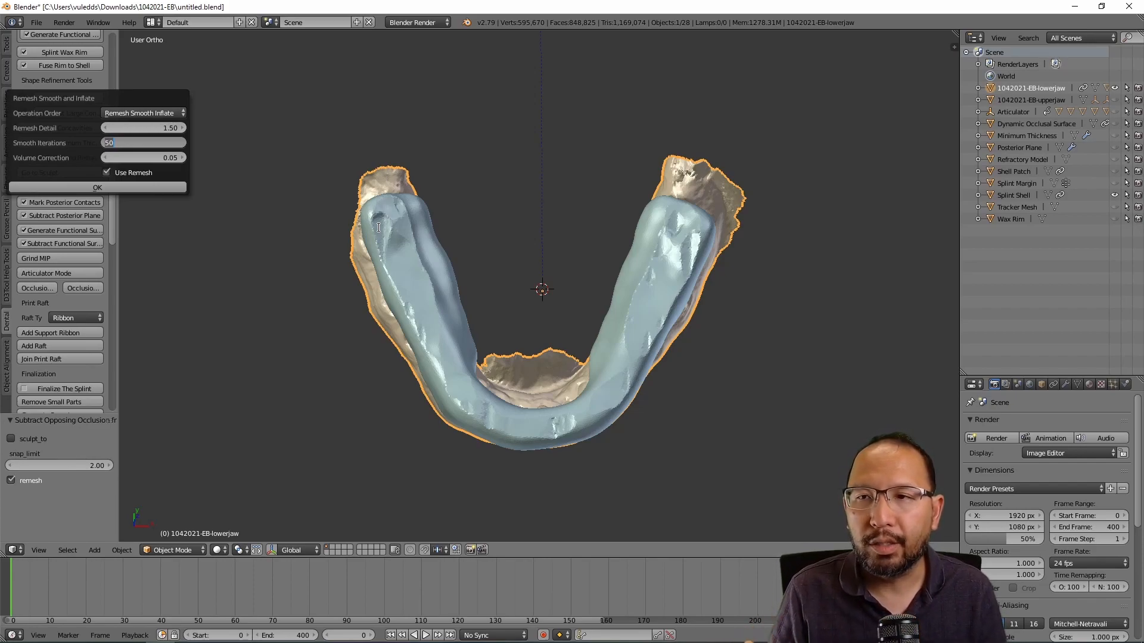
pyautogui.click(87, 174)
pyautogui.click(127, 190)
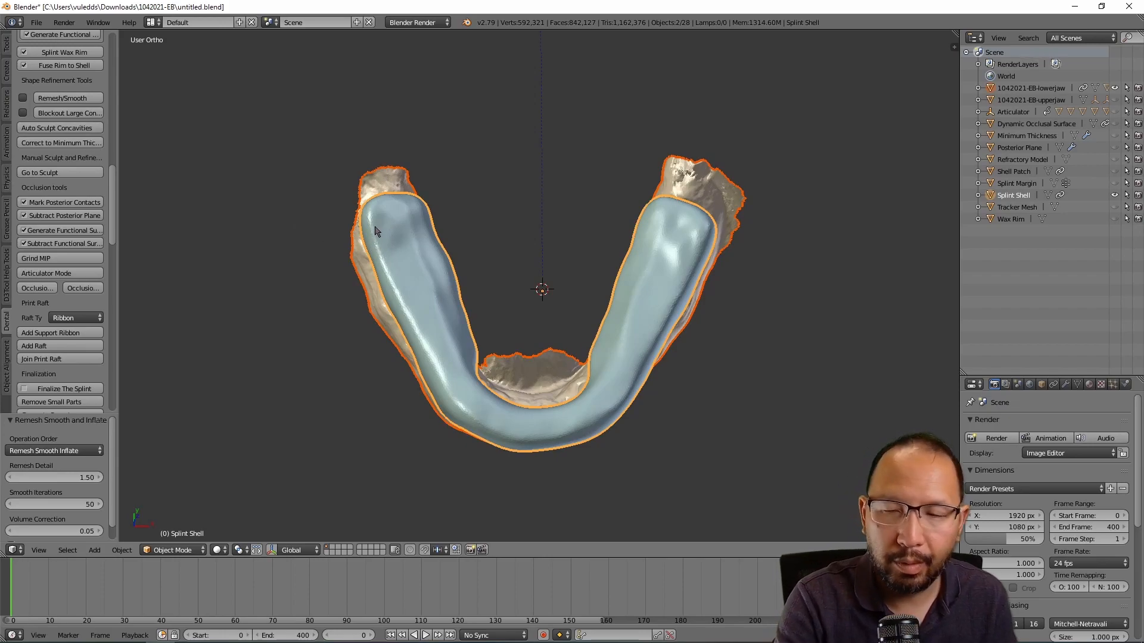
pyautogui.hotkey('ctrl', 'z')
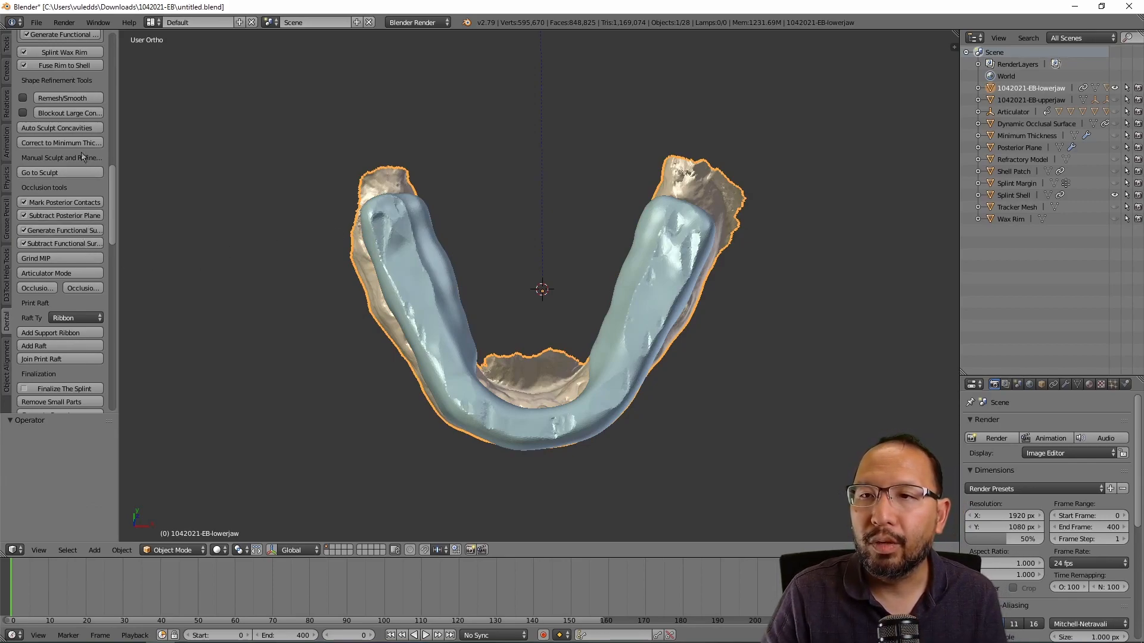
# Step: Rerun Remesh/Smooth on the shell with Smooth Iterations set to 15
pyautogui.click(78, 98)
pyautogui.click(173, 144)
pyautogui.write('15')
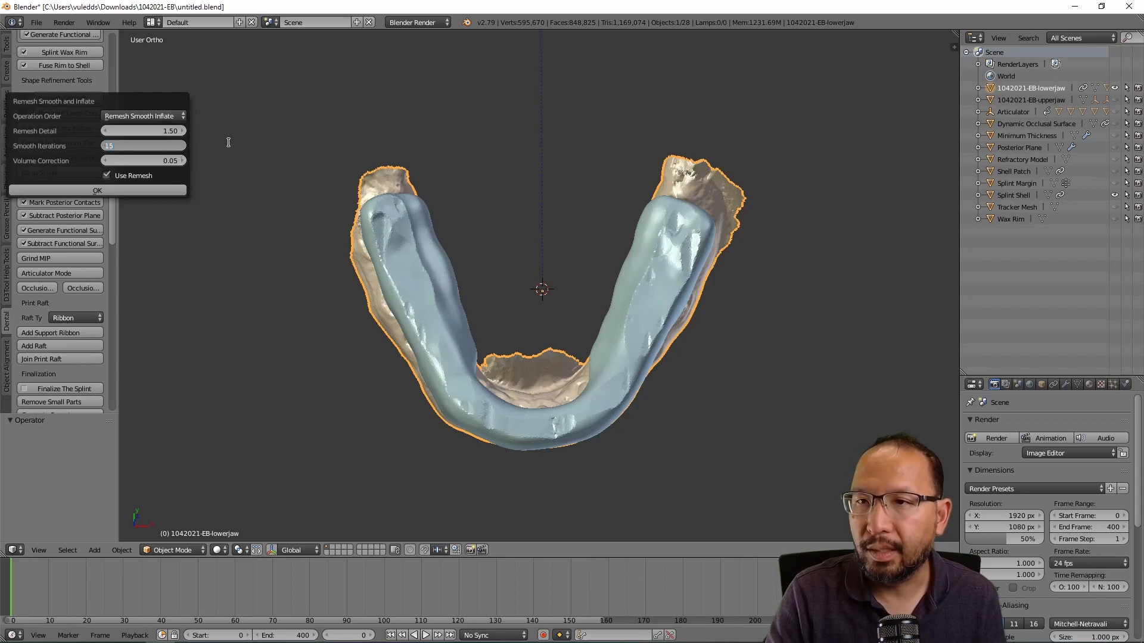
pyautogui.press('Return')
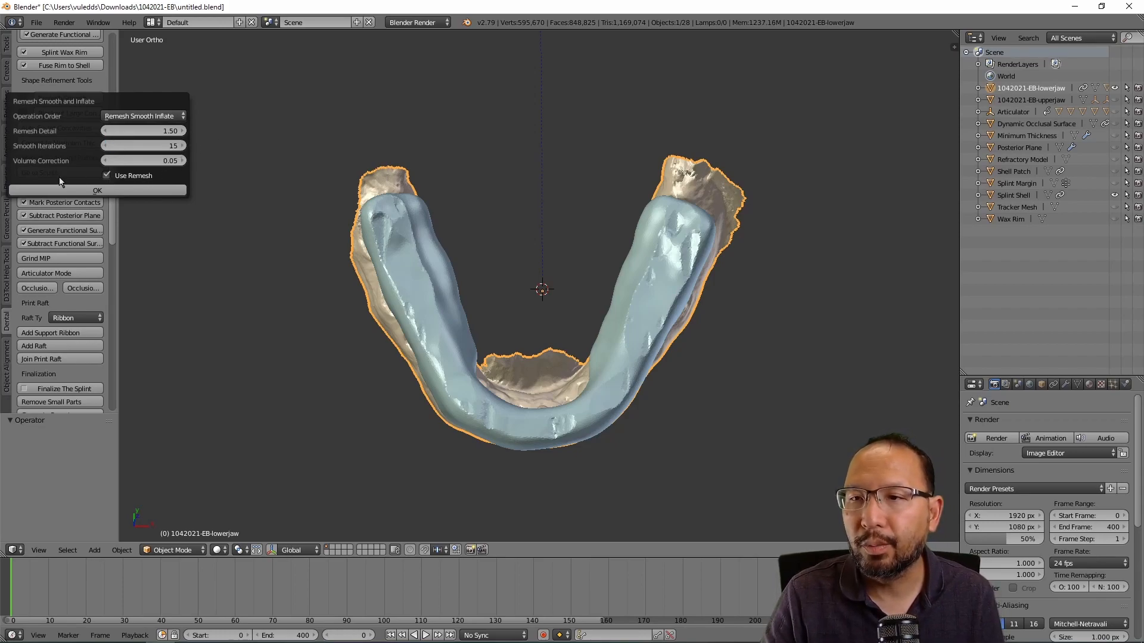
pyautogui.click(117, 190)
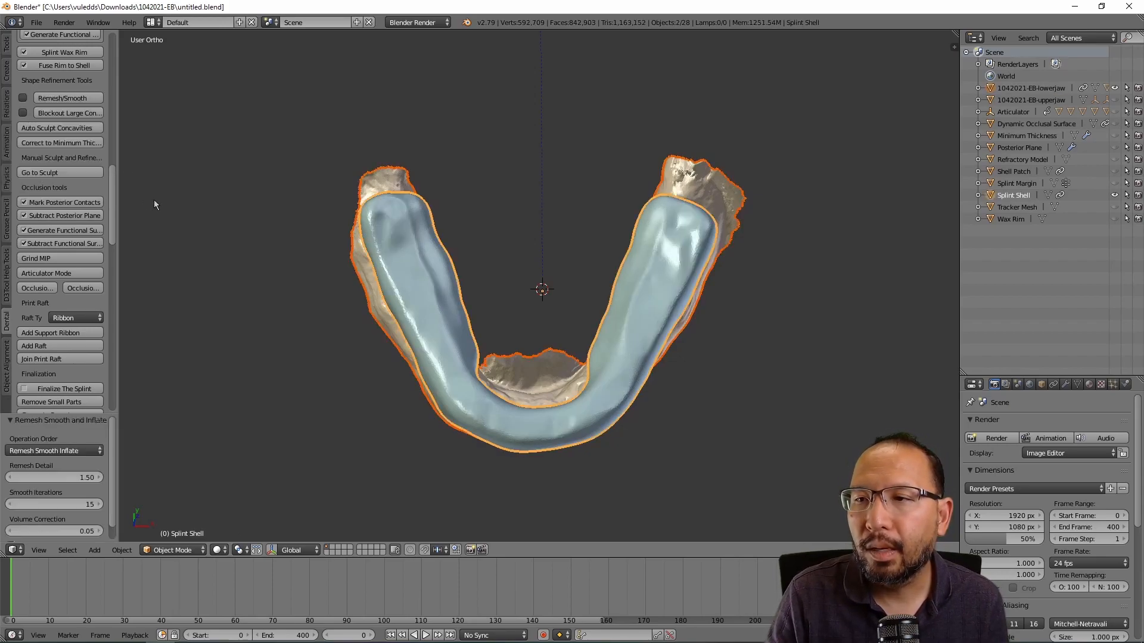
# Step: Orbit the viewport to inspect the smoothed splint from tilted and top-down angles
pyautogui.moveTo(554, 289); pyautogui.dragTo(571, 211, button='middle')
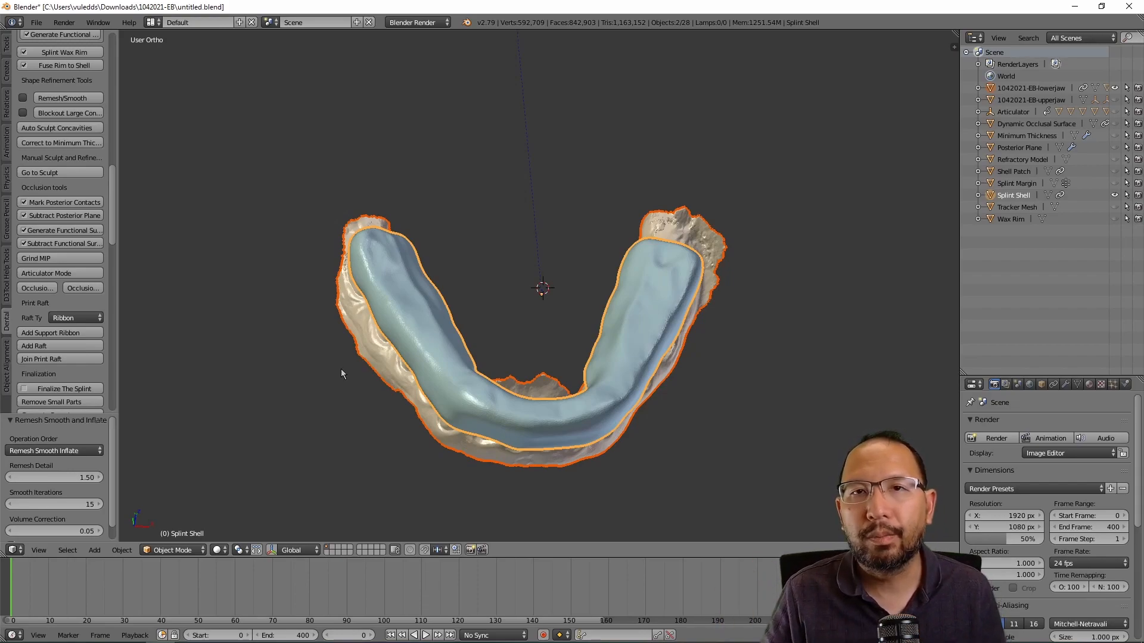
pyautogui.moveTo(494, 401); pyautogui.dragTo(466, 381, button='middle')
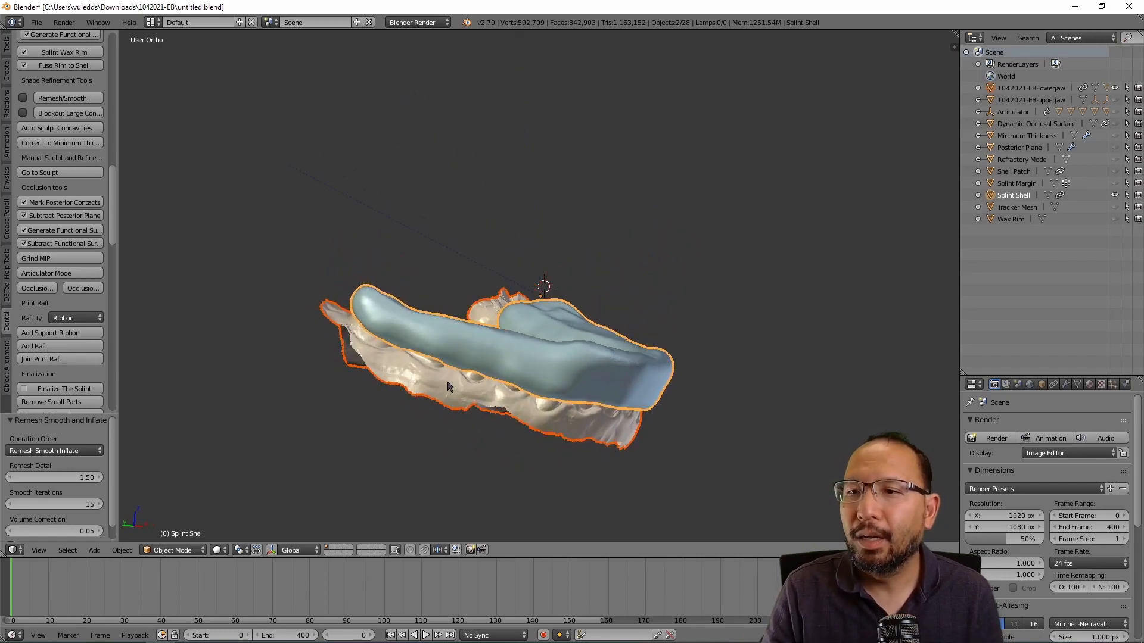
pyautogui.scroll(1, 311, 372)
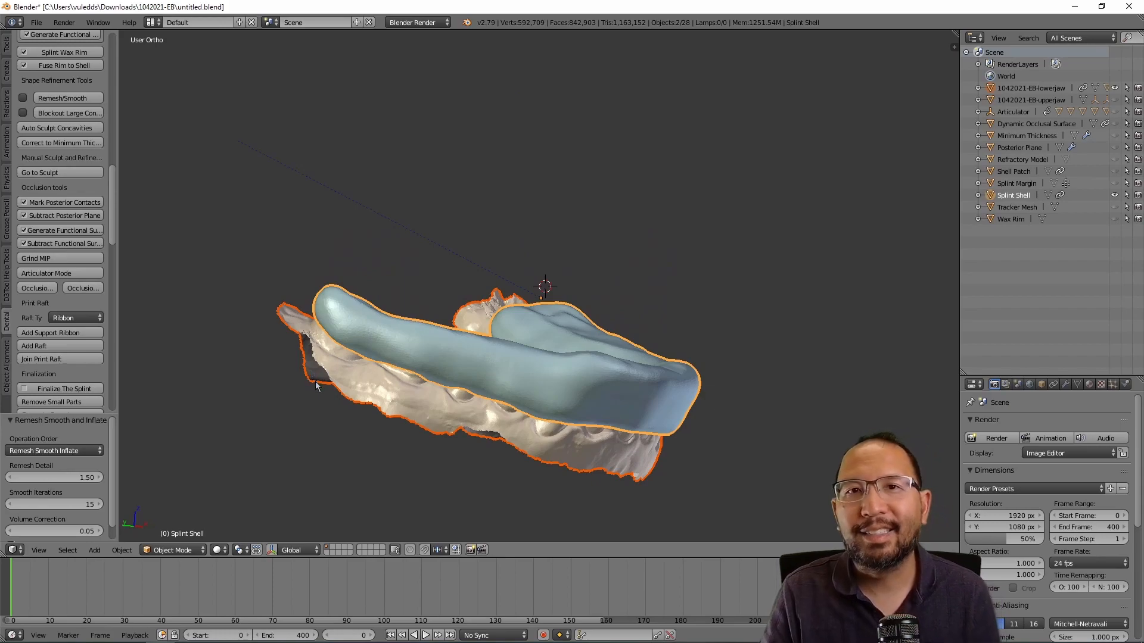
pyautogui.moveTo(484, 318); pyautogui.dragTo(421, 375, button='middle')
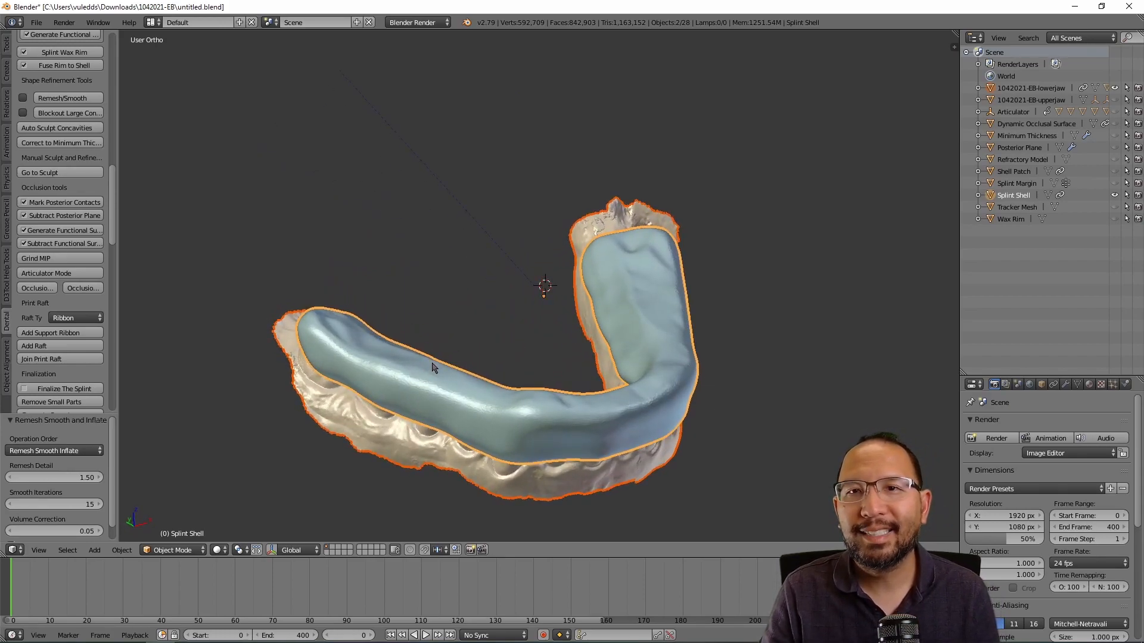
# Step: Scroll the Dental shelf down to the Model Text Embossing section, checking a side view
pyautogui.scroll(-5, 54, 336)
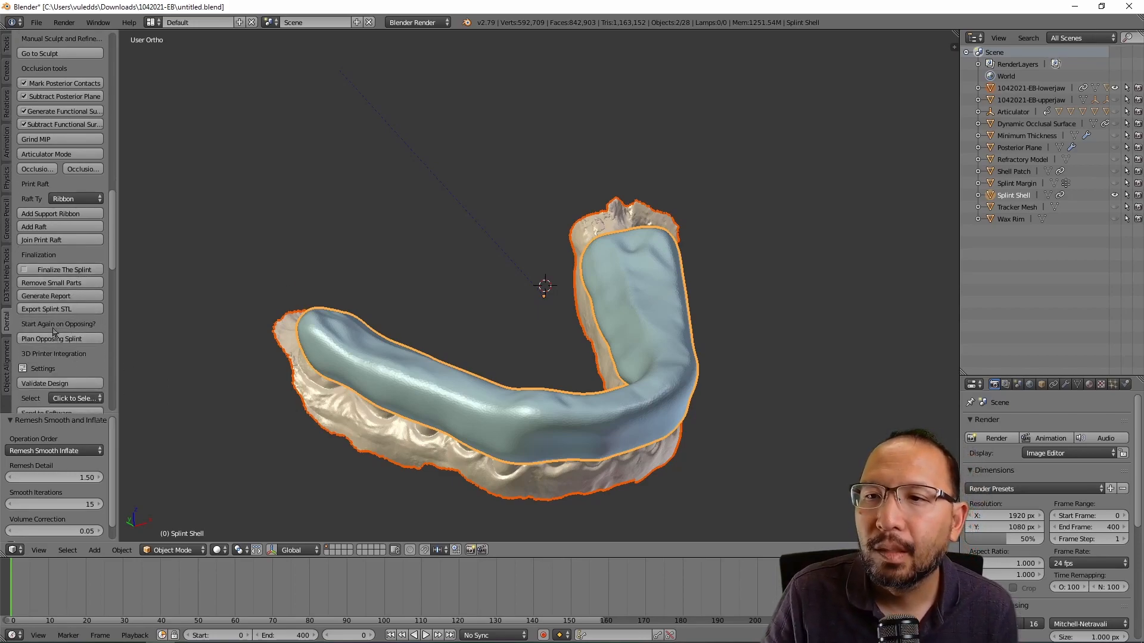
pyautogui.scroll(-5, 59, 271)
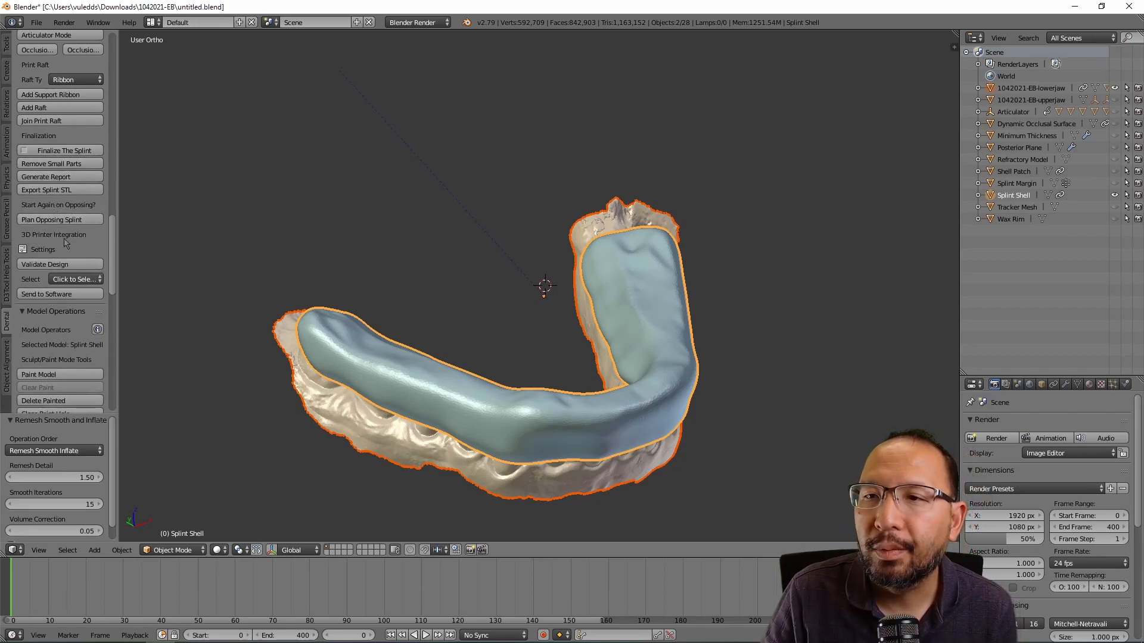
pyautogui.scroll(-3, 67, 252)
pyautogui.scroll(-5, 66, 253)
pyautogui.moveTo(601, 350); pyautogui.dragTo(684, 238, button='middle')
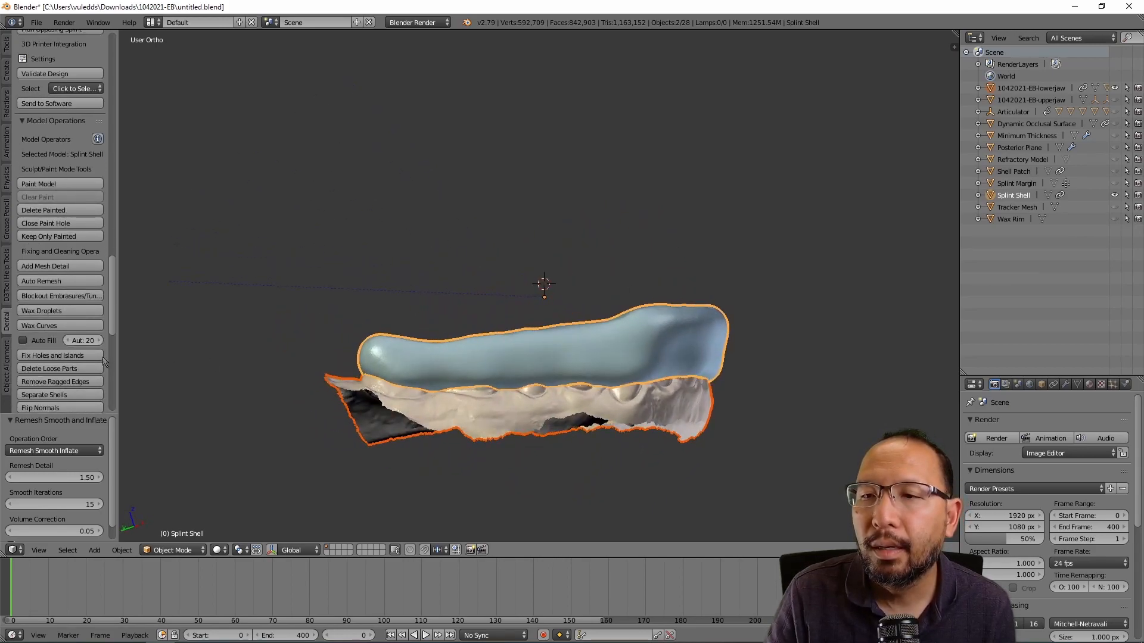
pyautogui.scroll(-4, 78, 353)
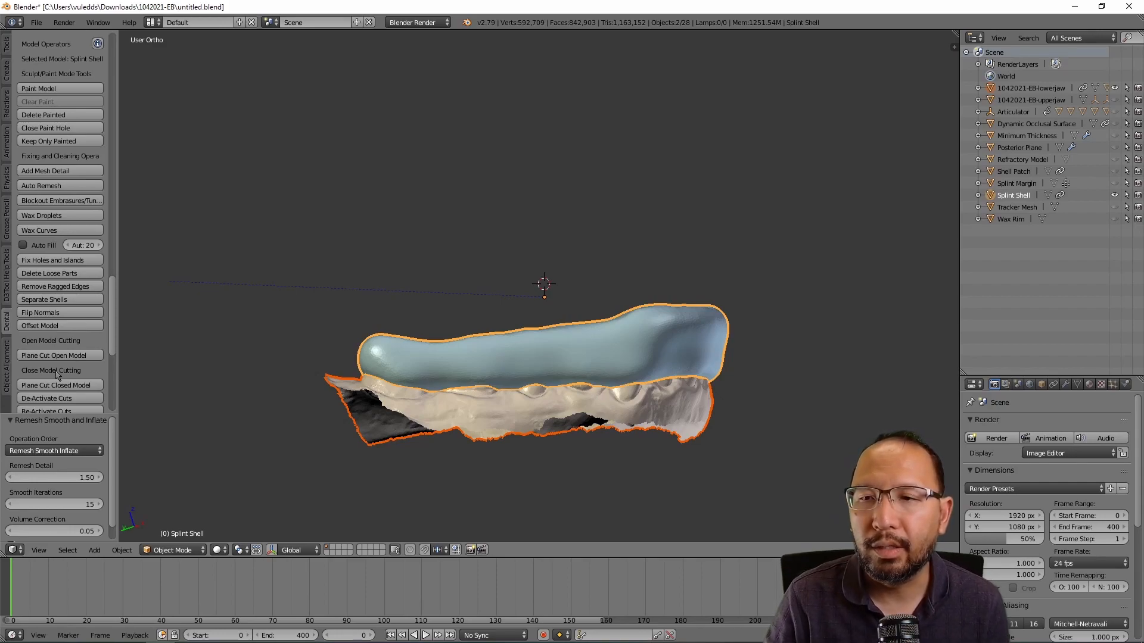
pyautogui.scroll(-7, 72, 337)
pyautogui.scroll(-4, 72, 337)
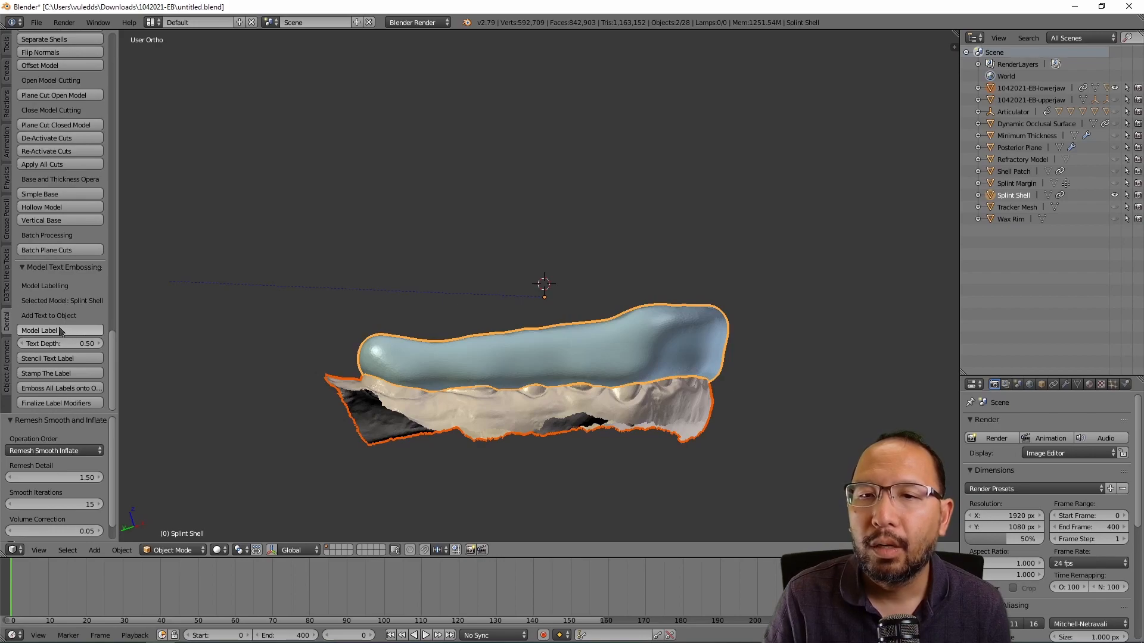
# Step: Enter the patient's name as the model label text, then view the splint from top and side
pyautogui.click(66, 330)
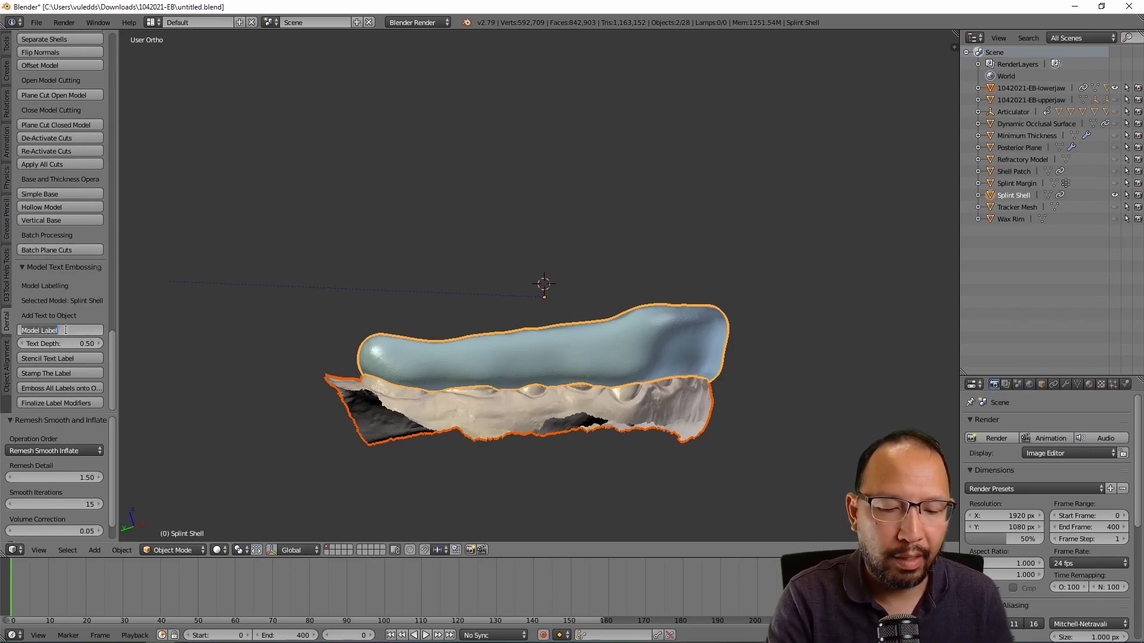
pyautogui.write('E')
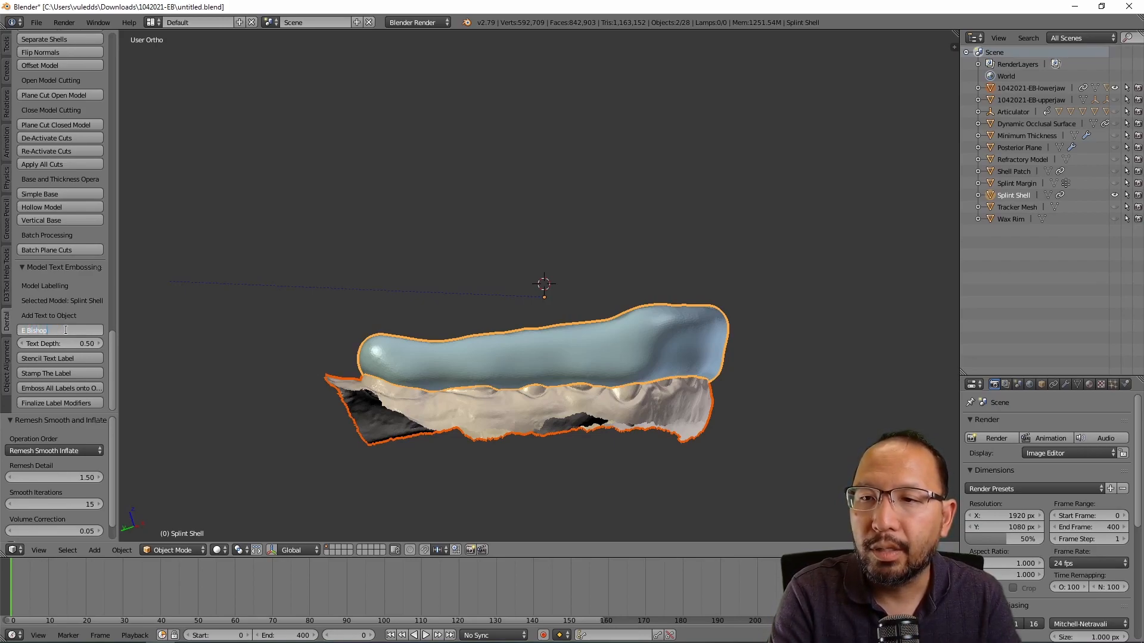
pyautogui.write(' Bishop')
pyautogui.press('Return')
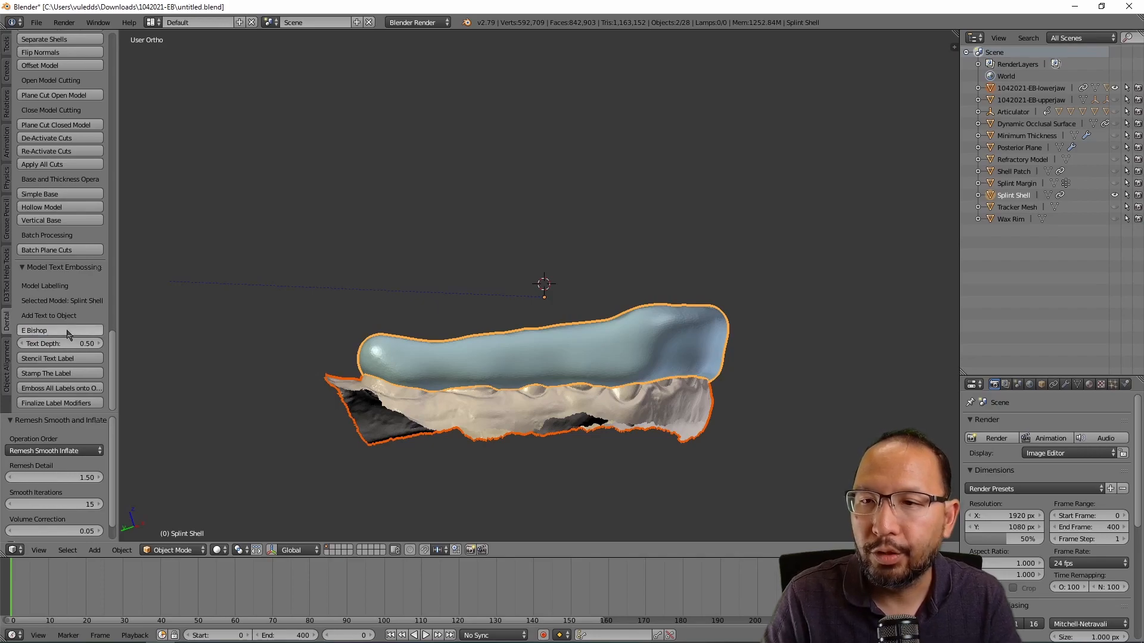
pyautogui.moveTo(155, 284); pyautogui.dragTo(270, 306, button='middle')
pyautogui.moveTo(626, 315); pyautogui.dragTo(666, 332, button='middle')
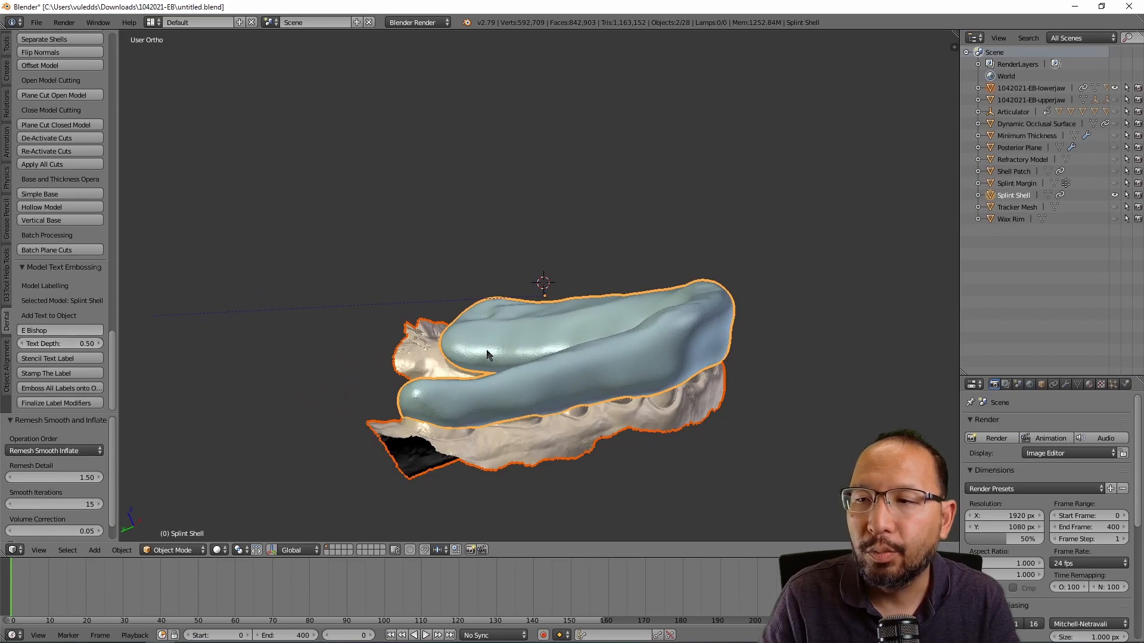
pyautogui.moveTo(596, 430); pyautogui.dragTo(536, 409, button='middle')
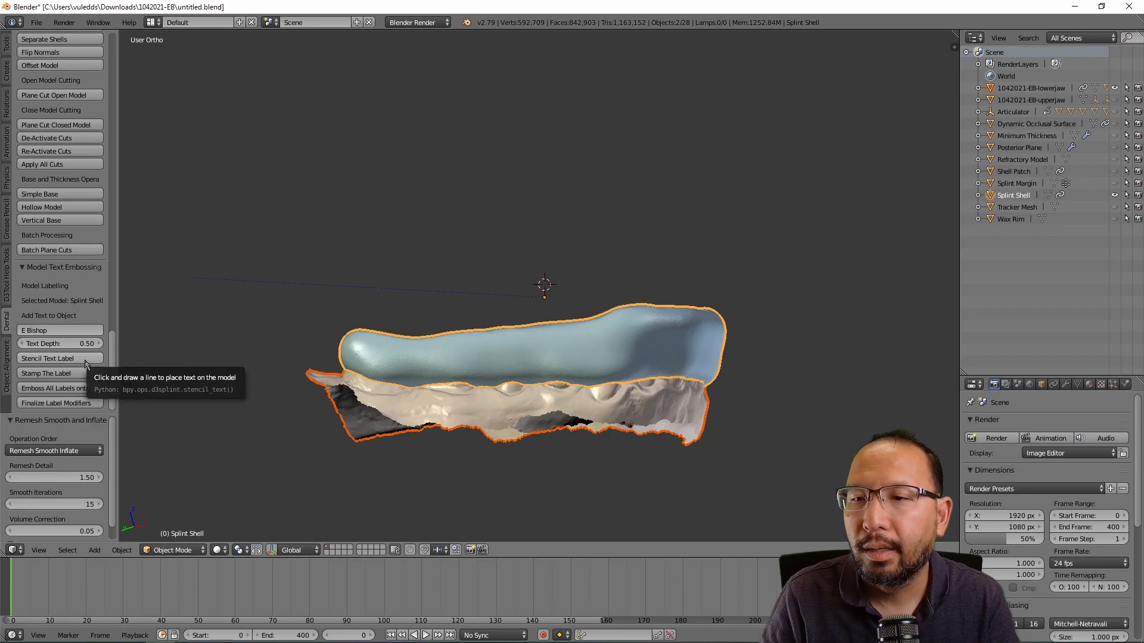
# Step: Draw the stencil text label line across the splint's side, redoing the first attempt
pyautogui.click(54, 360)
pyautogui.moveTo(643, 356); pyautogui.dragTo(656, 361, button='middle')
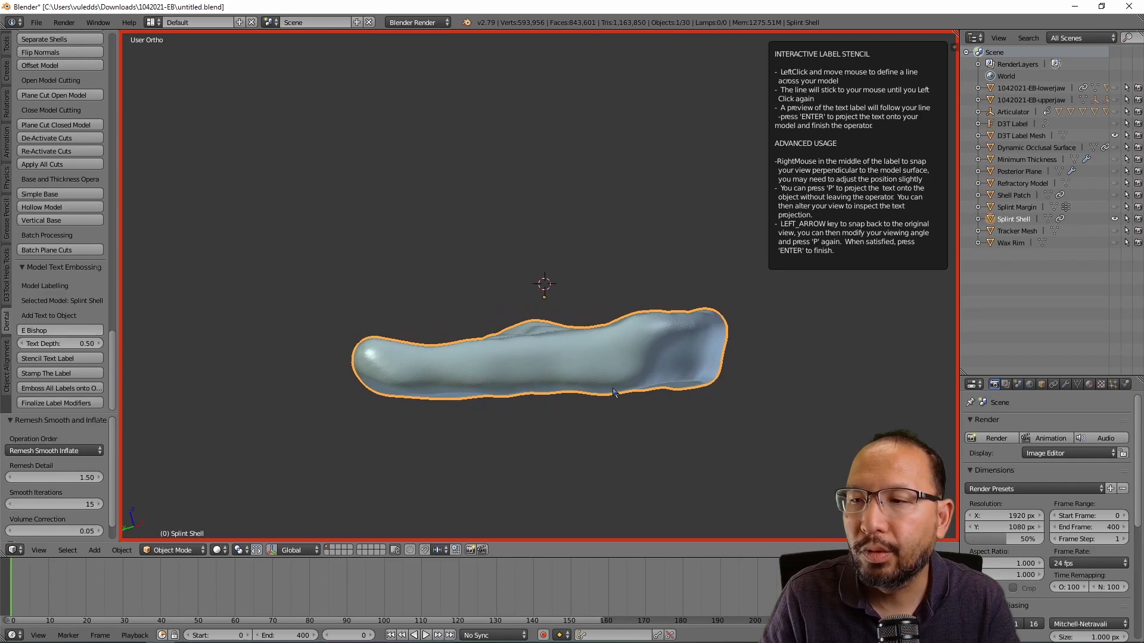
pyautogui.click(406, 372)
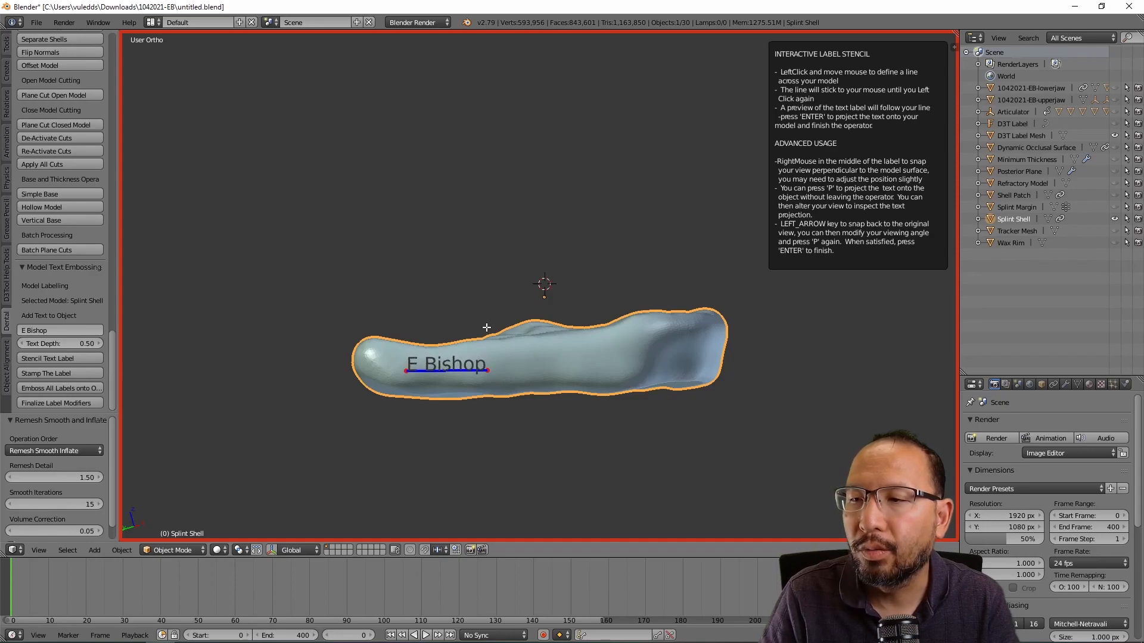
pyautogui.click(488, 369)
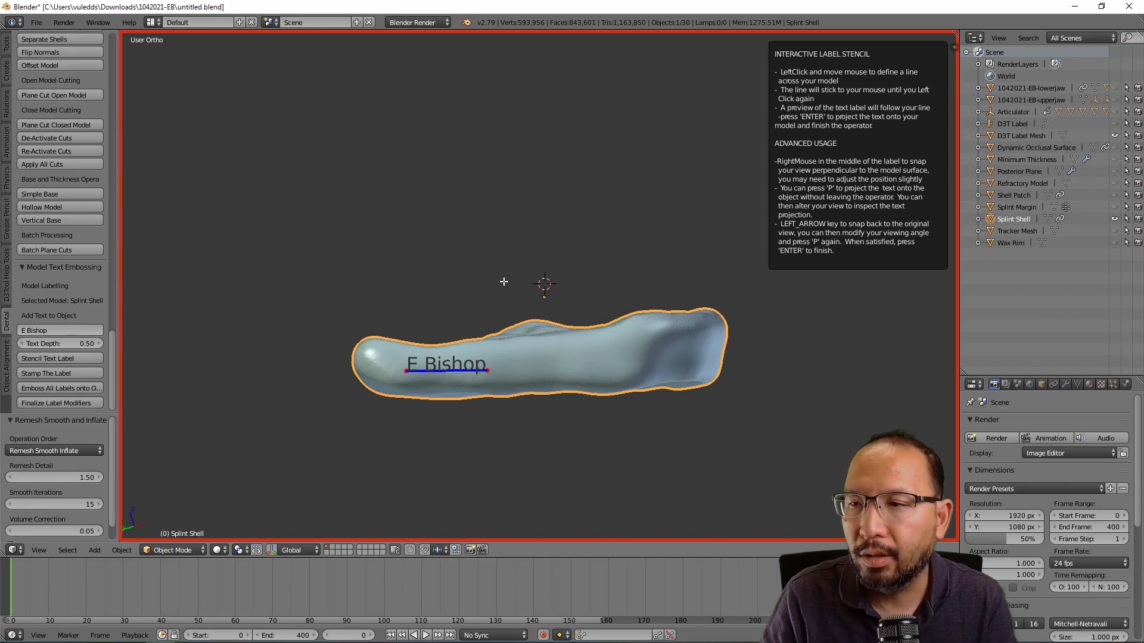
pyautogui.press('Return')
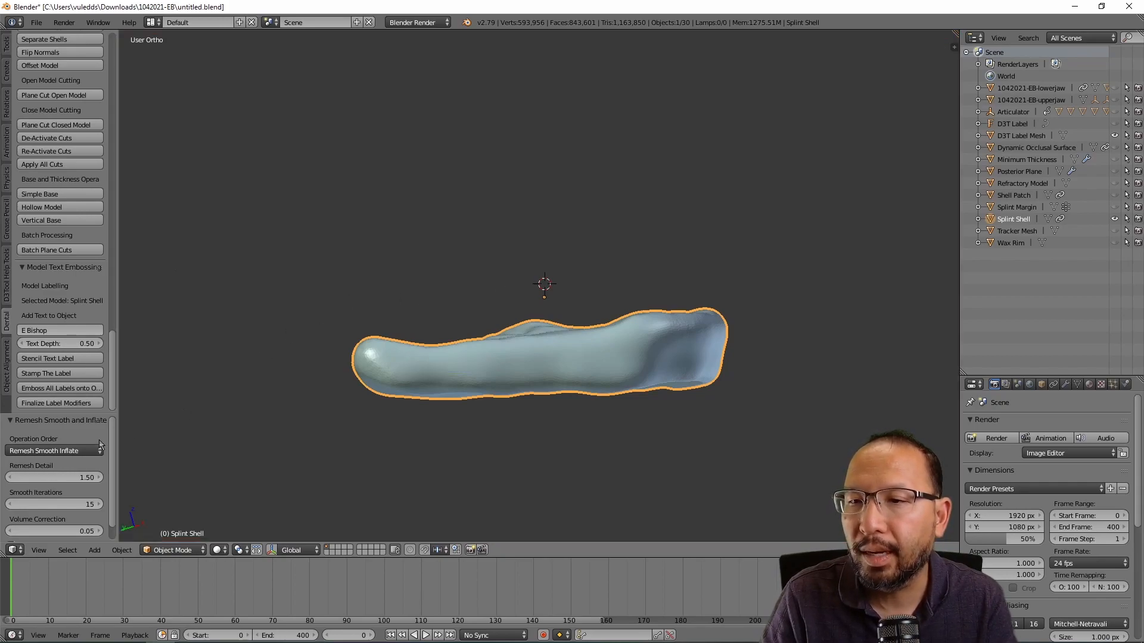
pyautogui.click(74, 359)
pyautogui.click(407, 376)
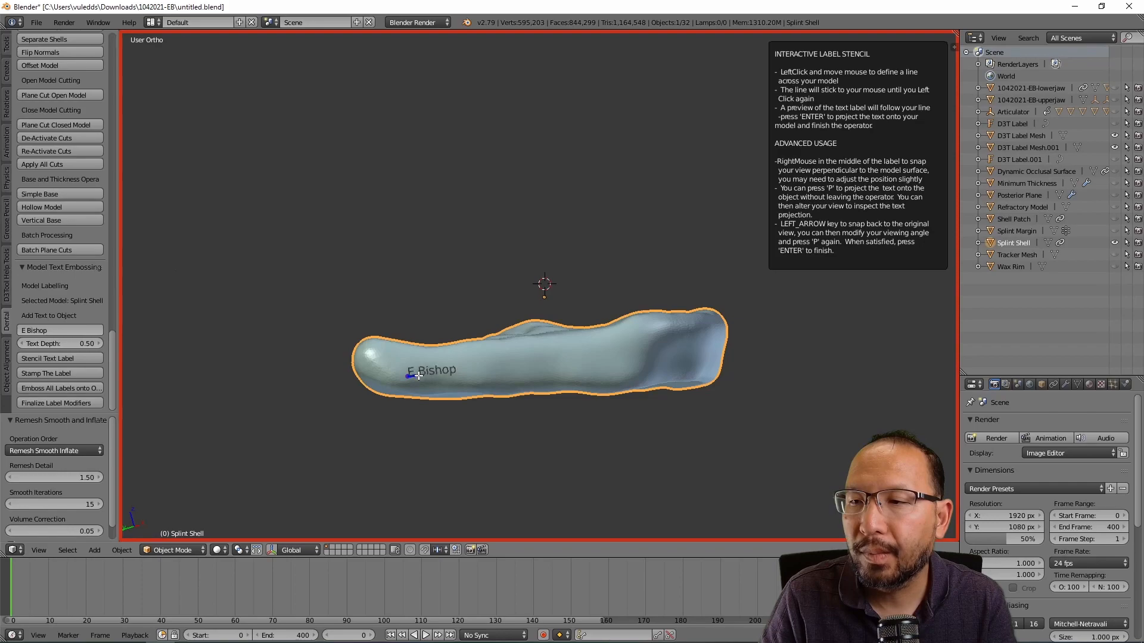
pyautogui.click(488, 374)
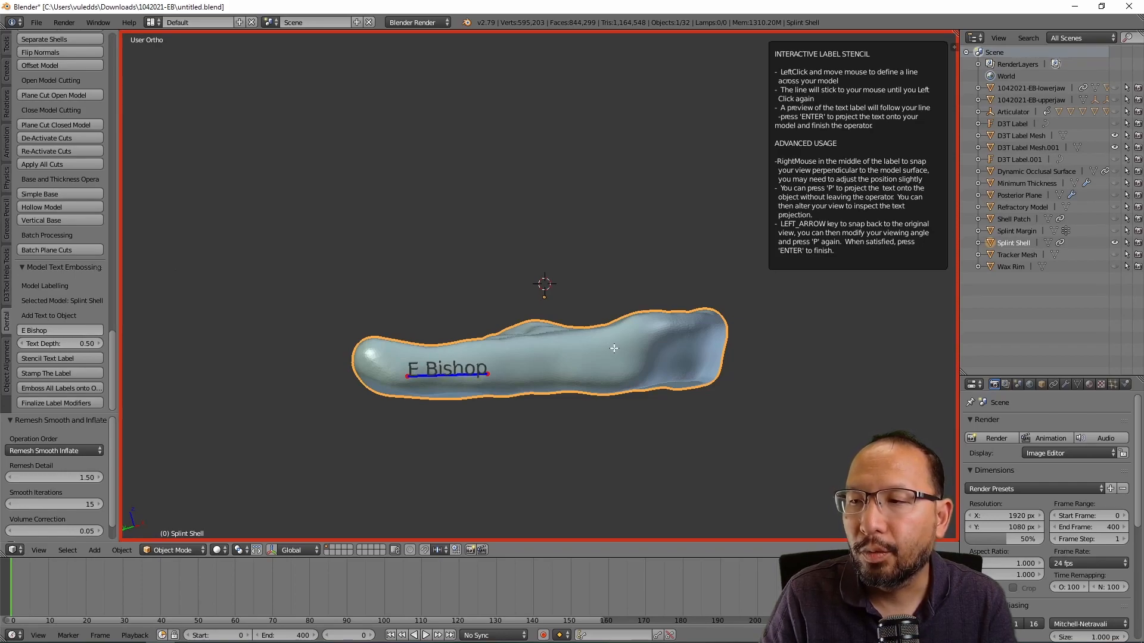
# Step: Orbit and pan the view to check the label stencil preview along the splint side
pyautogui.moveTo(505, 350); pyautogui.dragTo(600, 364, button='middle')
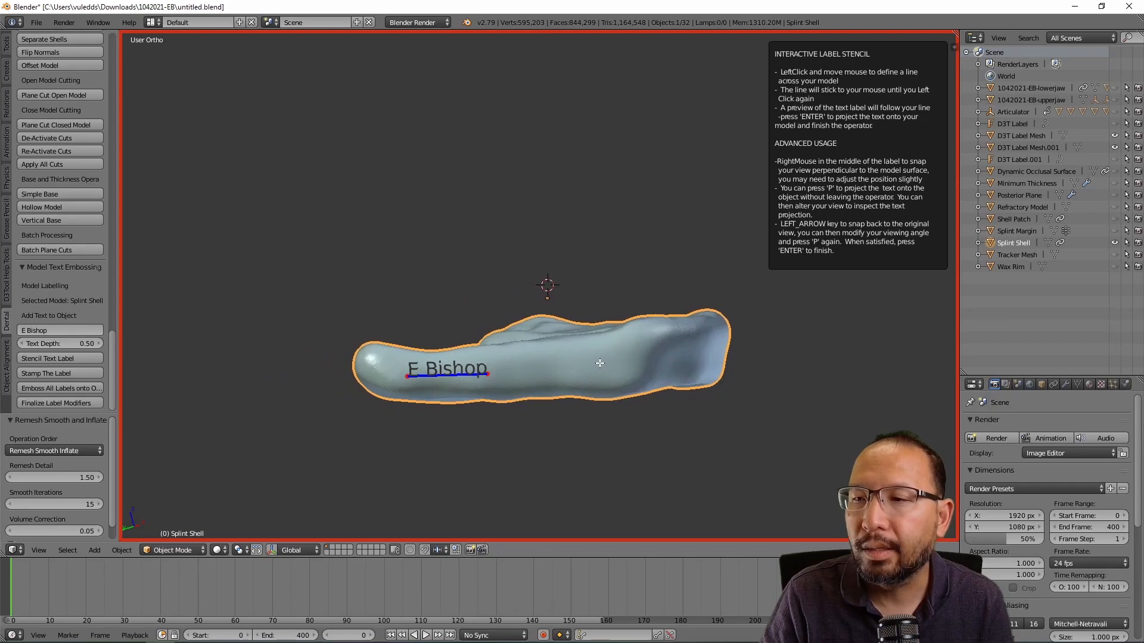
pyautogui.keyDown('shift'); pyautogui.moveTo(680, 362); pyautogui.dragTo(520, 420, button='middle'); pyautogui.keyUp('shift')
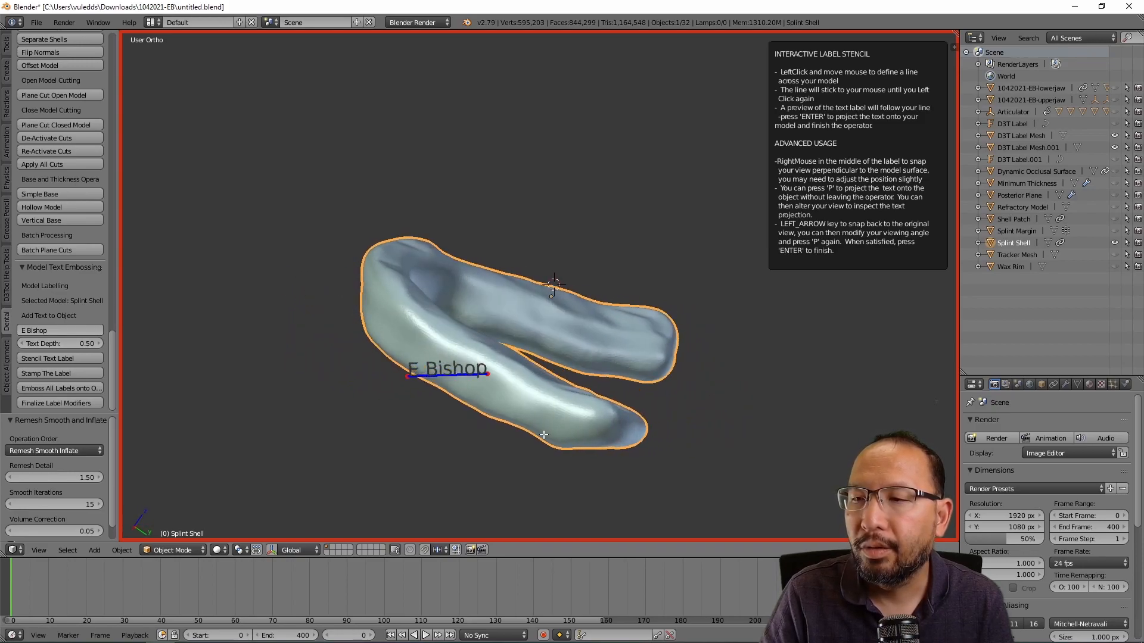
pyautogui.moveTo(626, 467); pyautogui.dragTo(656, 421, button='middle')
pyautogui.moveTo(290, 308); pyautogui.dragTo(463, 378, button='middle')
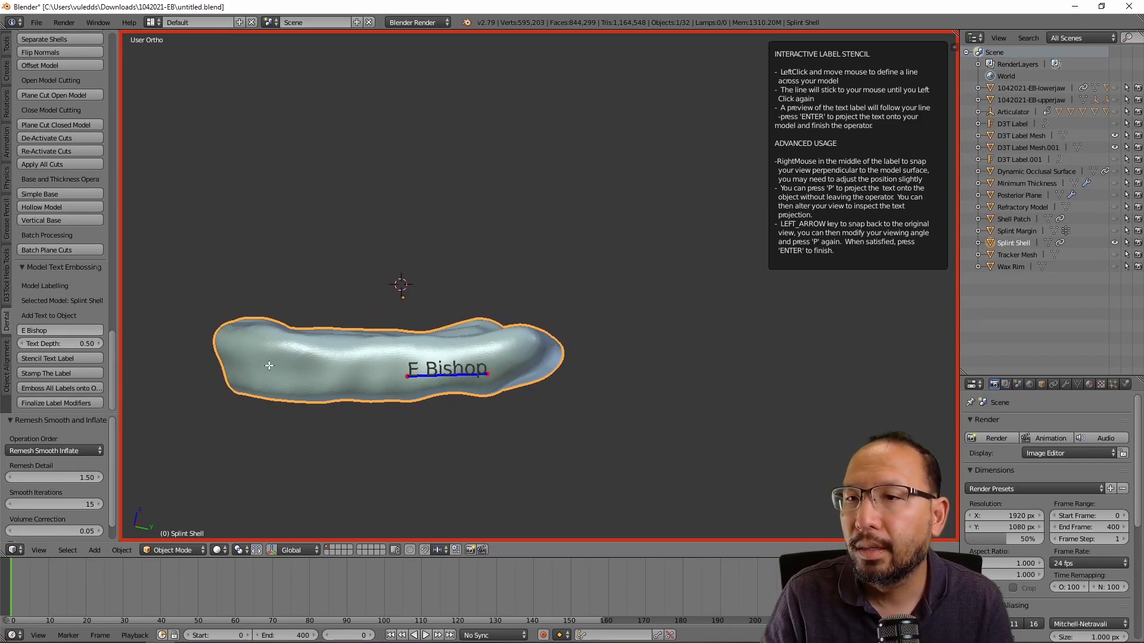
pyautogui.moveTo(275, 369); pyautogui.dragTo(473, 440, button='middle')
pyautogui.moveTo(762, 322); pyautogui.dragTo(684, 375, button='middle')
pyautogui.moveTo(548, 407); pyautogui.dragTo(543, 404, button='middle')
pyautogui.moveTo(679, 350); pyautogui.dragTo(704, 346, button='middle')
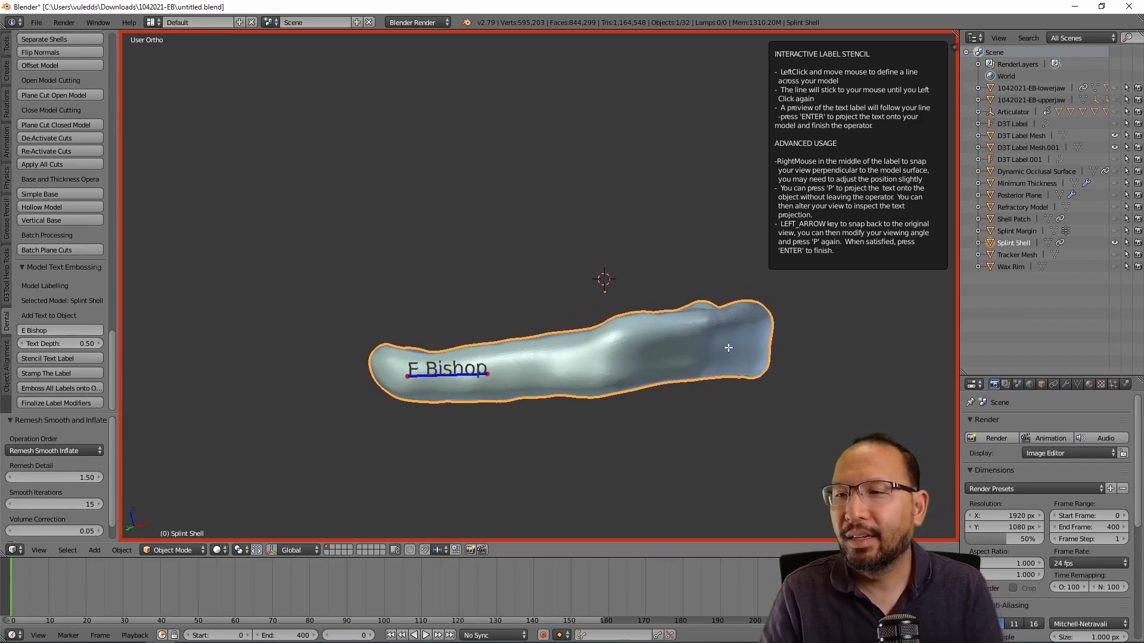
pyautogui.moveTo(636, 373); pyautogui.dragTo(638, 370, button='middle')
pyautogui.moveTo(449, 416); pyautogui.dragTo(443, 413, button='middle')
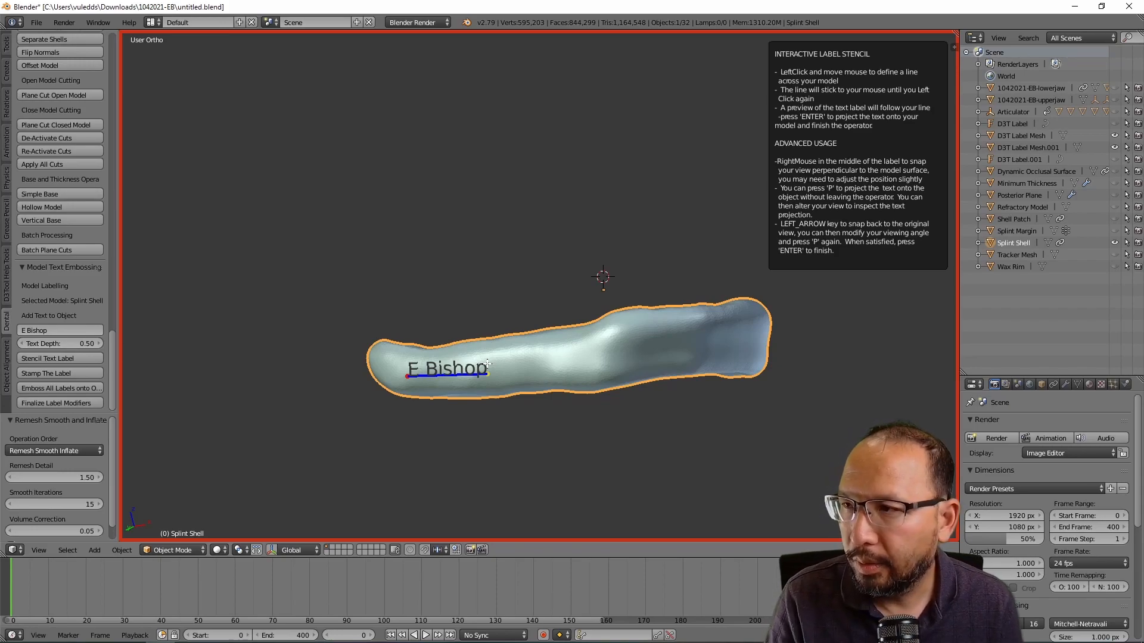
pyautogui.press('Return')
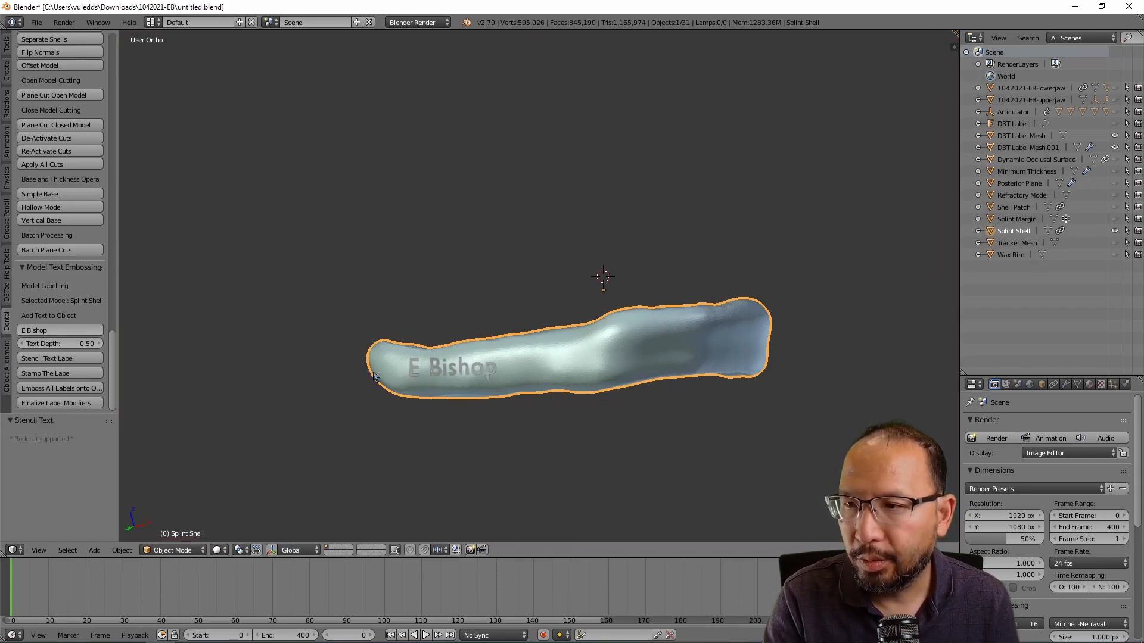
pyautogui.moveTo(504, 391); pyautogui.dragTo(618, 372, button='middle')
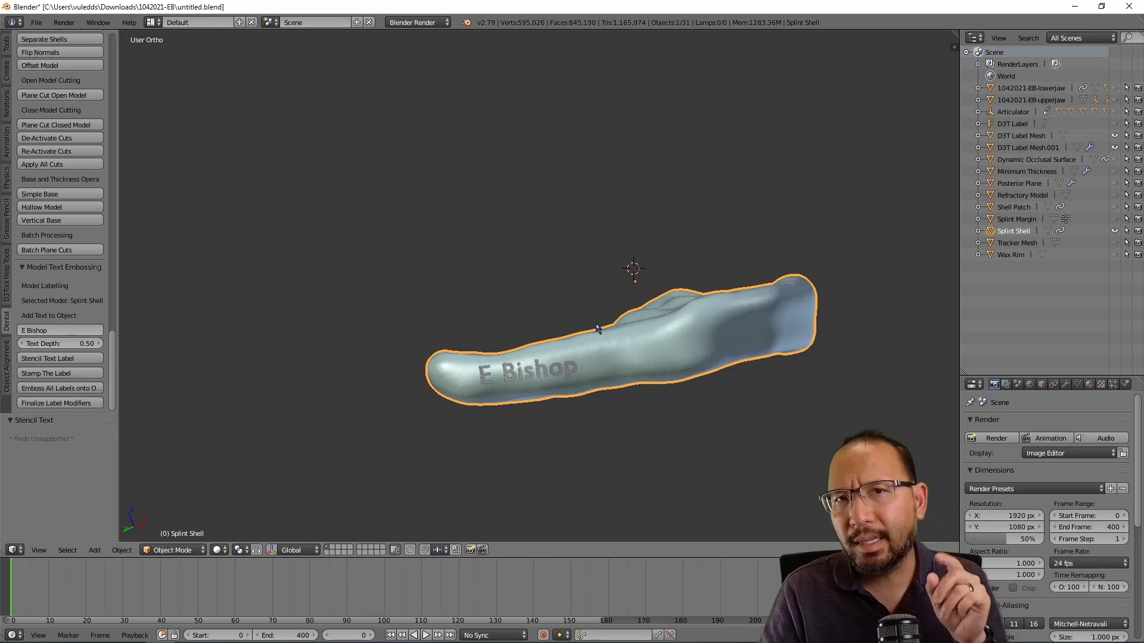
pyautogui.moveTo(549, 287); pyautogui.dragTo(529, 317, button='middle')
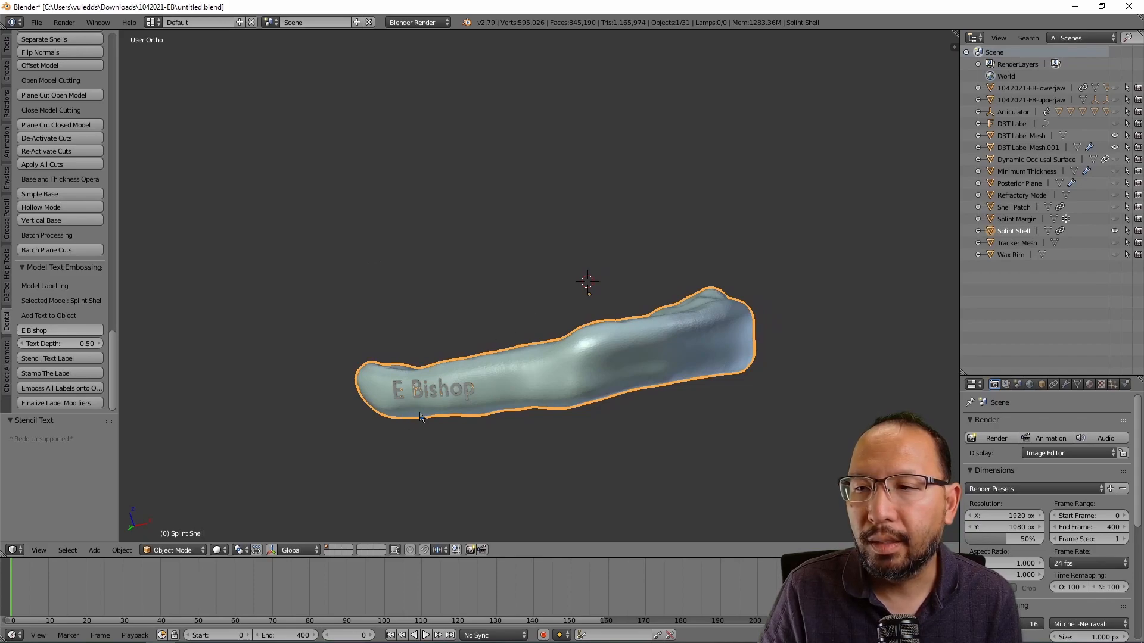
pyautogui.moveTo(510, 405); pyautogui.dragTo(571, 361, button='middle')
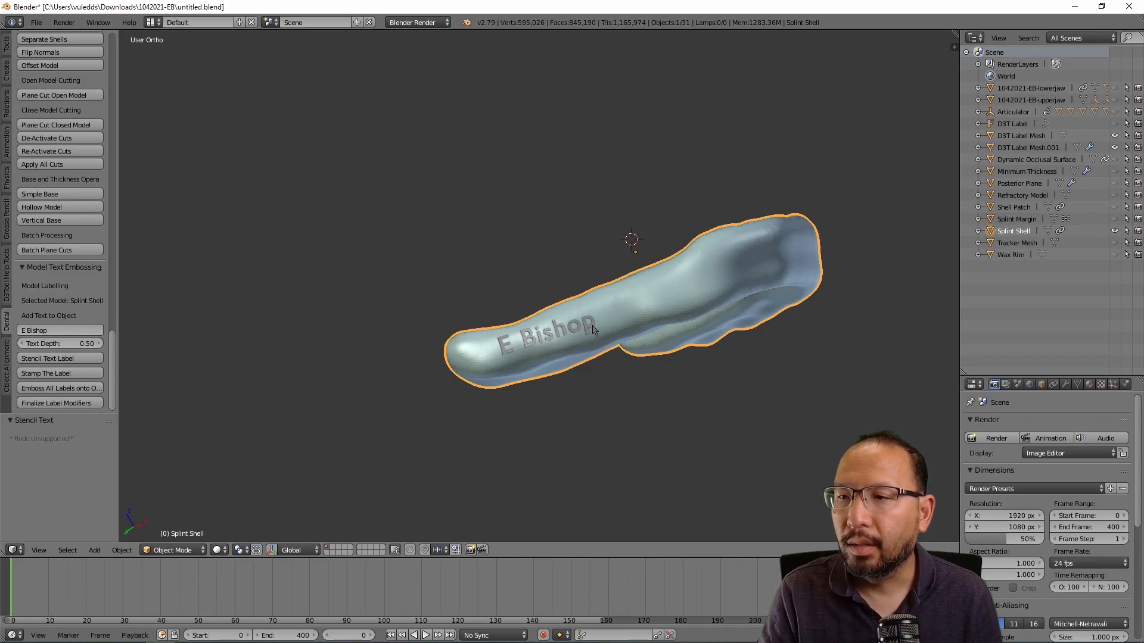
pyautogui.moveTo(699, 346); pyautogui.dragTo(630, 423, button='middle')
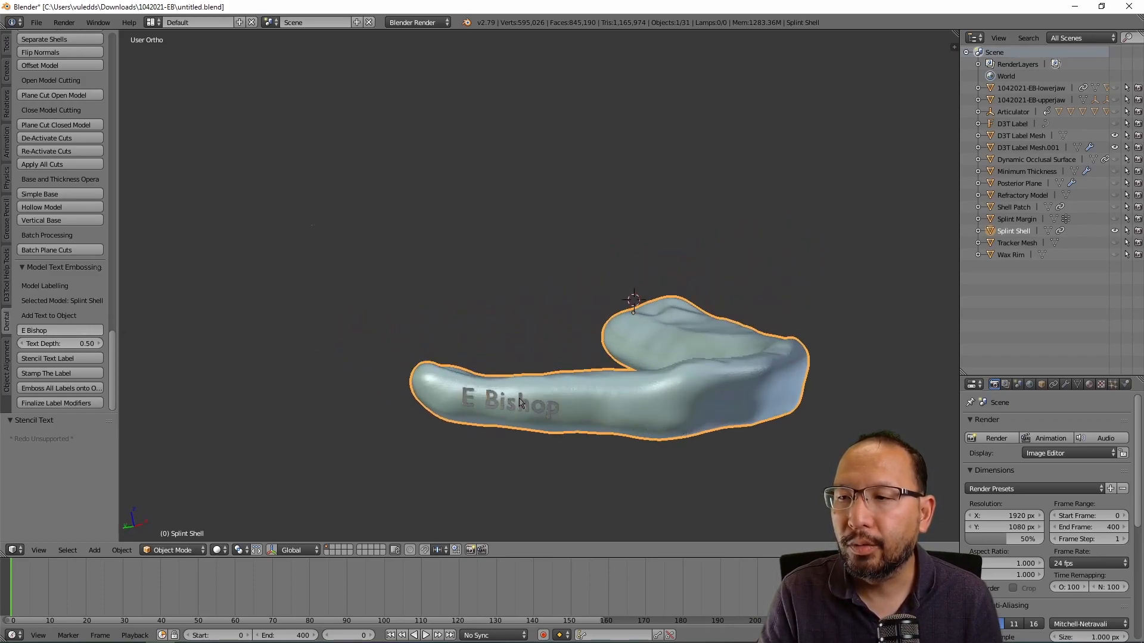
# Step: Emboss all labels as positive raised lettering with remesh, then orbit to check the result
pyautogui.click(63, 389)
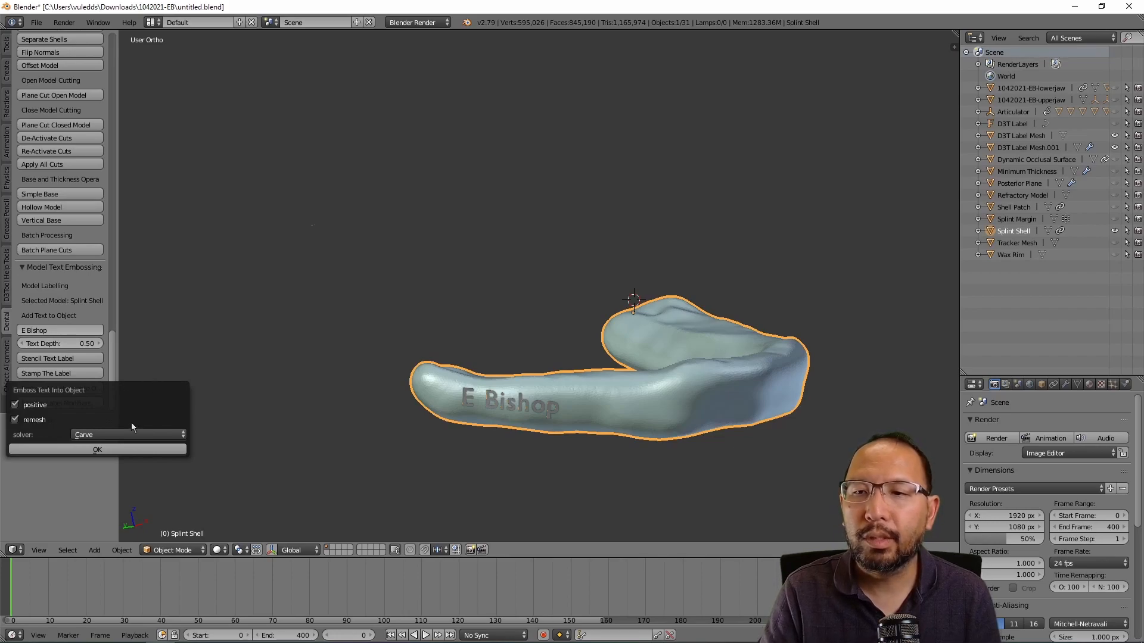
pyautogui.click(112, 450)
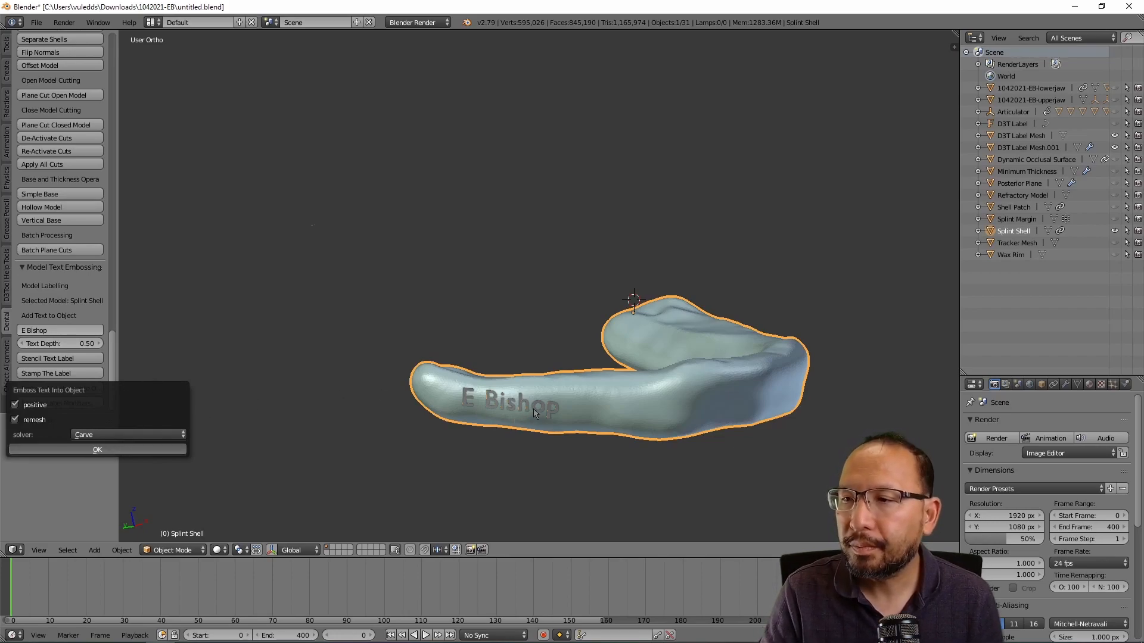
pyautogui.scroll(3, 545, 400)
pyautogui.moveTo(588, 398); pyautogui.dragTo(531, 306, button='middle')
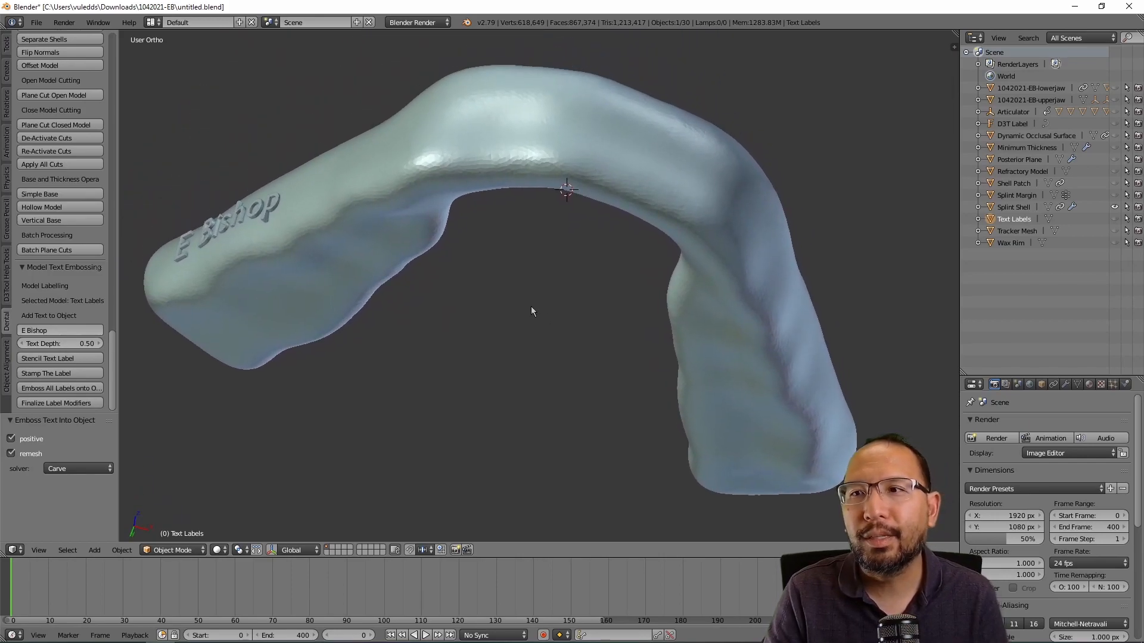
# Step: Scroll the shelf back up and orbit the splint to inspect the embossed name label
pyautogui.scroll(12, 79, 215)
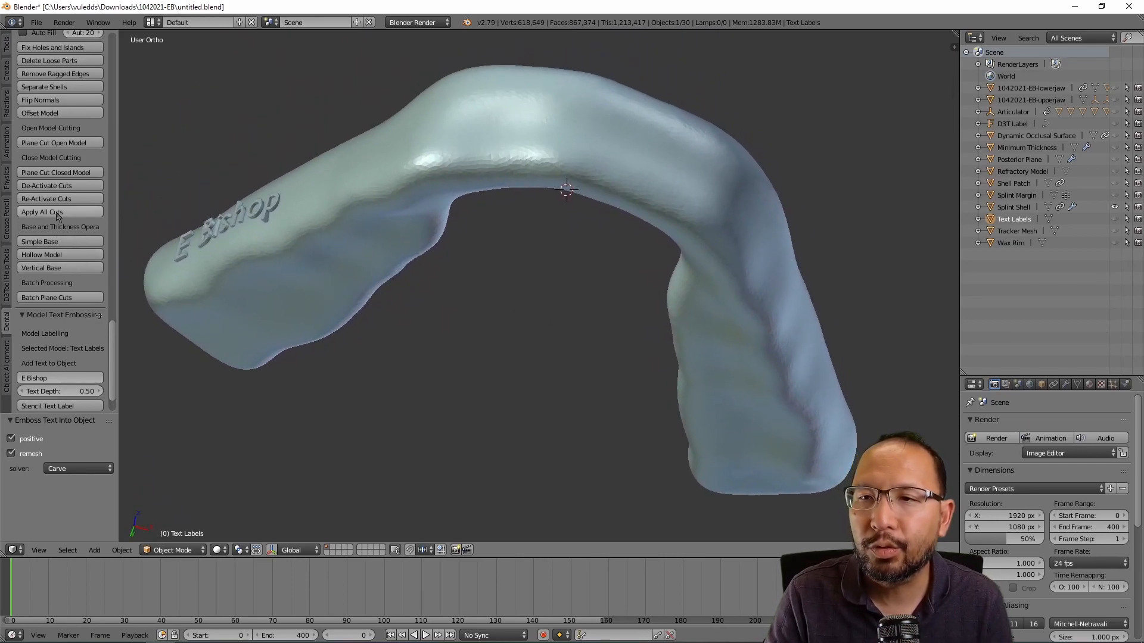
pyautogui.scroll(6, 58, 217)
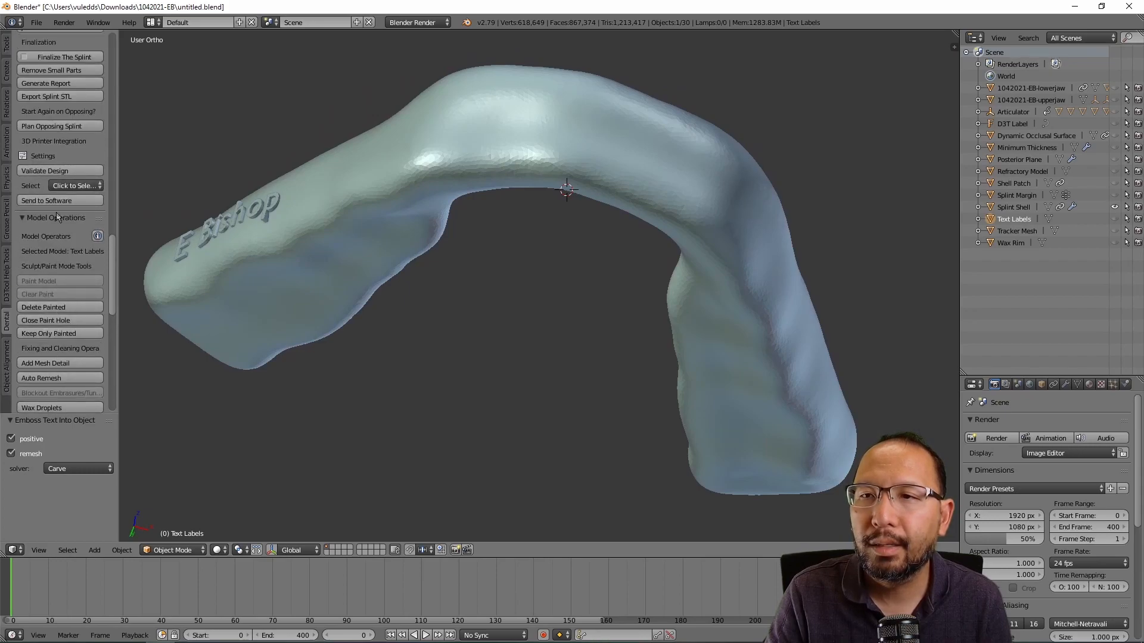
pyautogui.scroll(3, 61, 146)
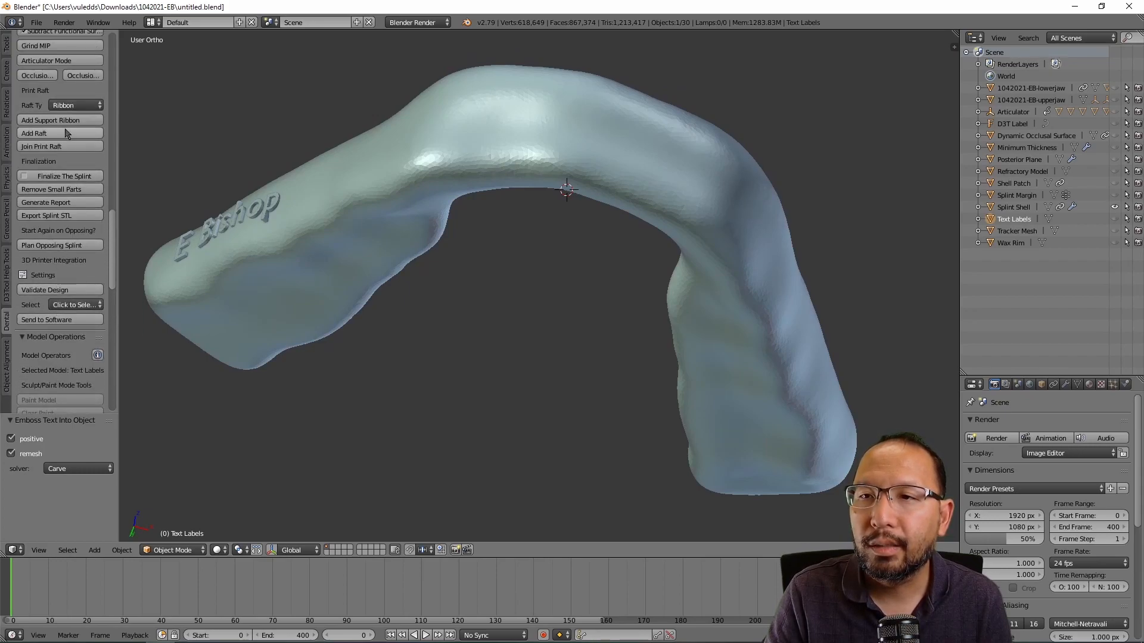
pyautogui.moveTo(471, 204); pyautogui.dragTo(472, 263, button='middle')
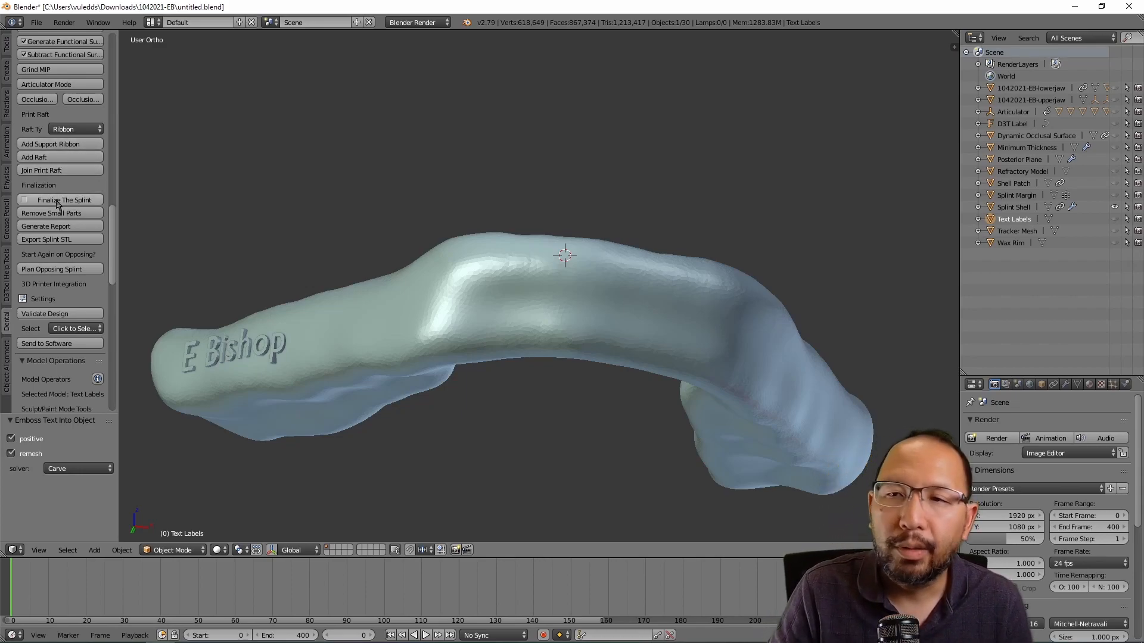
pyautogui.moveTo(512, 300); pyautogui.dragTo(543, 307, button='middle')
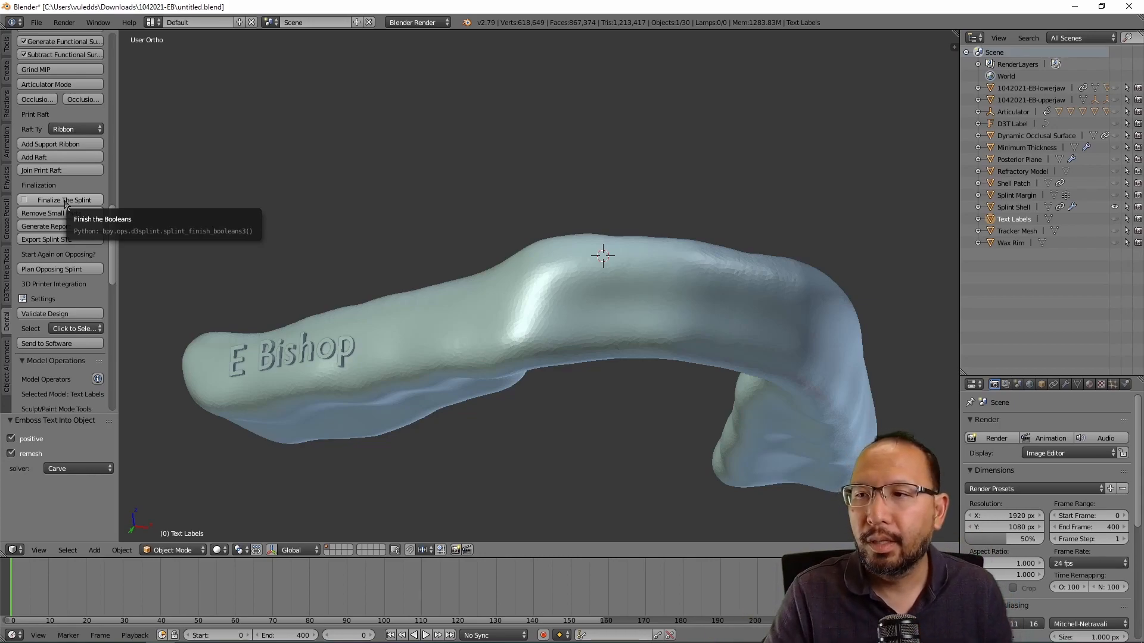
pyautogui.moveTo(128, 287); pyautogui.dragTo(164, 233, button='middle')
pyautogui.moveTo(623, 396); pyautogui.dragTo(653, 336, button='middle')
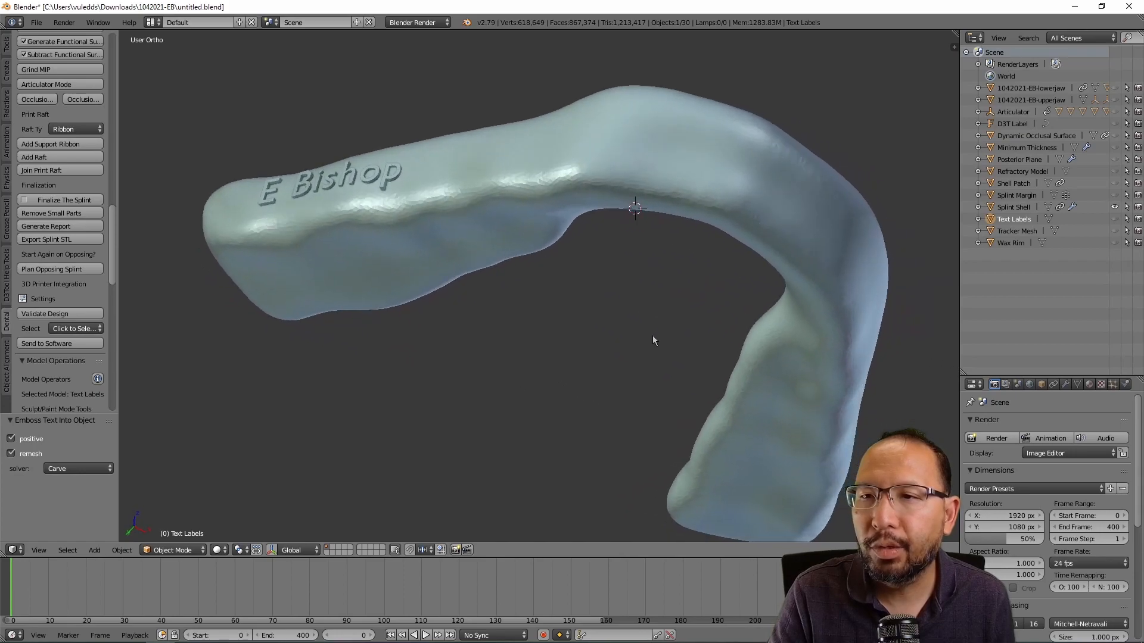
# Step: Finalize the splint with the Volume solver and tilt the view to the tooth side
pyautogui.click(68, 202)
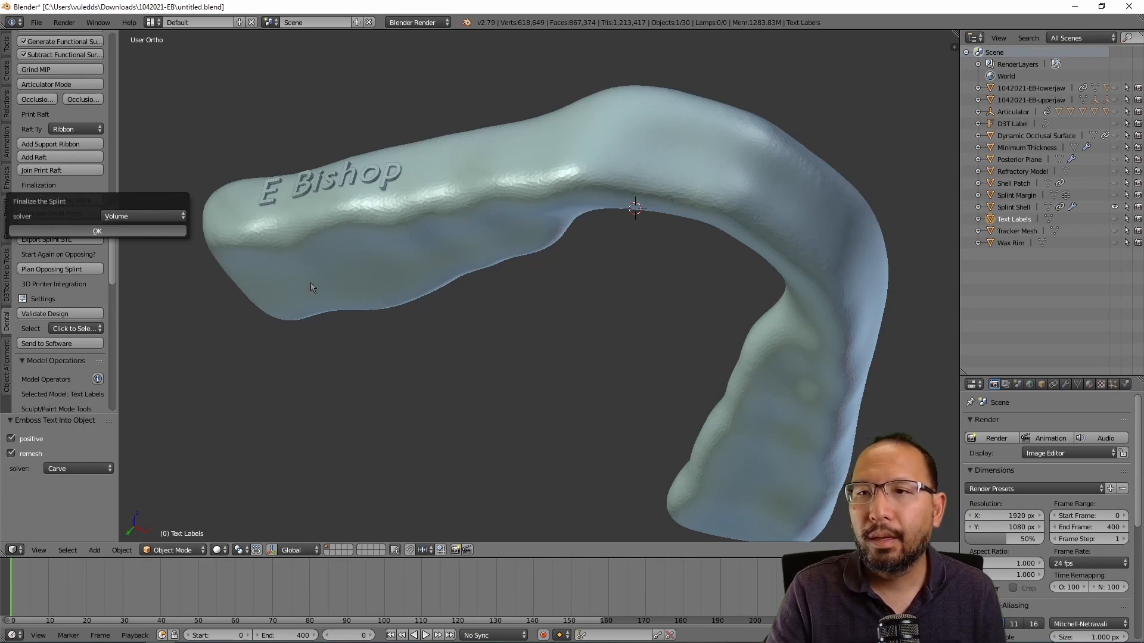
pyautogui.click(143, 236)
pyautogui.moveTo(637, 291); pyautogui.dragTo(626, 203, button='middle')
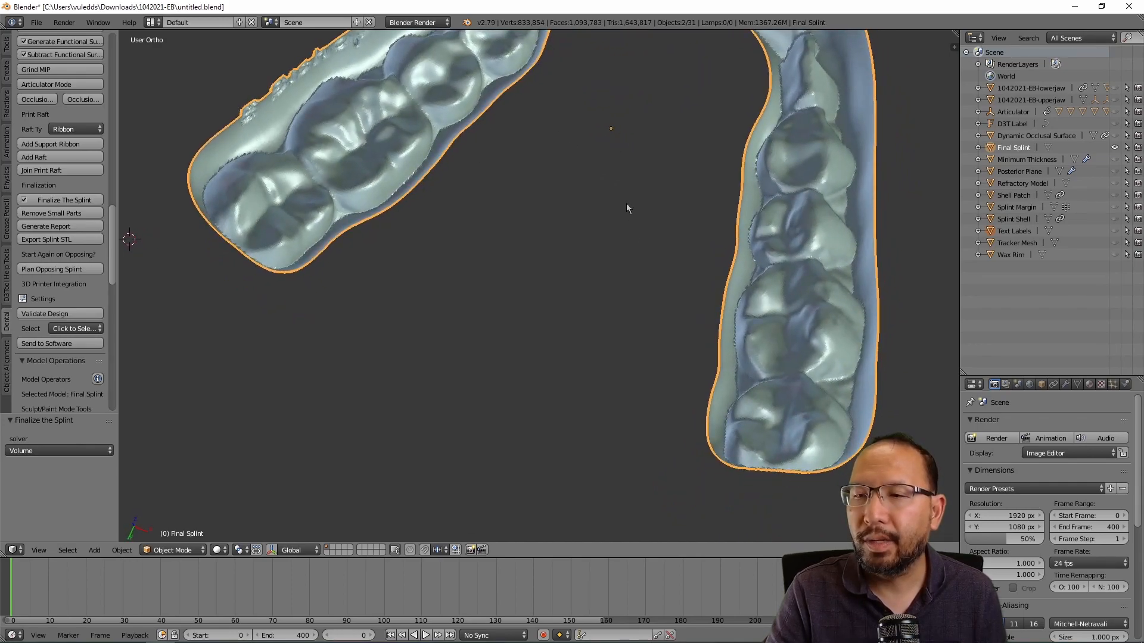
pyautogui.scroll(-3, 627, 205)
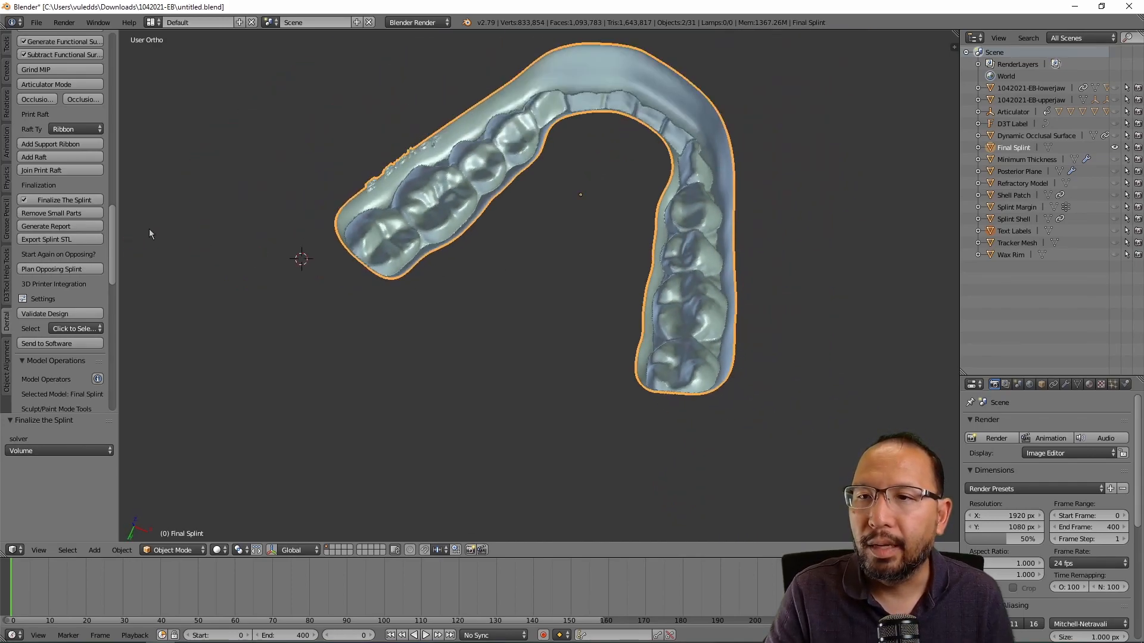
# Step: Export the Final Splint as a patient-named nightguard STL into the case folder
pyautogui.click(71, 242)
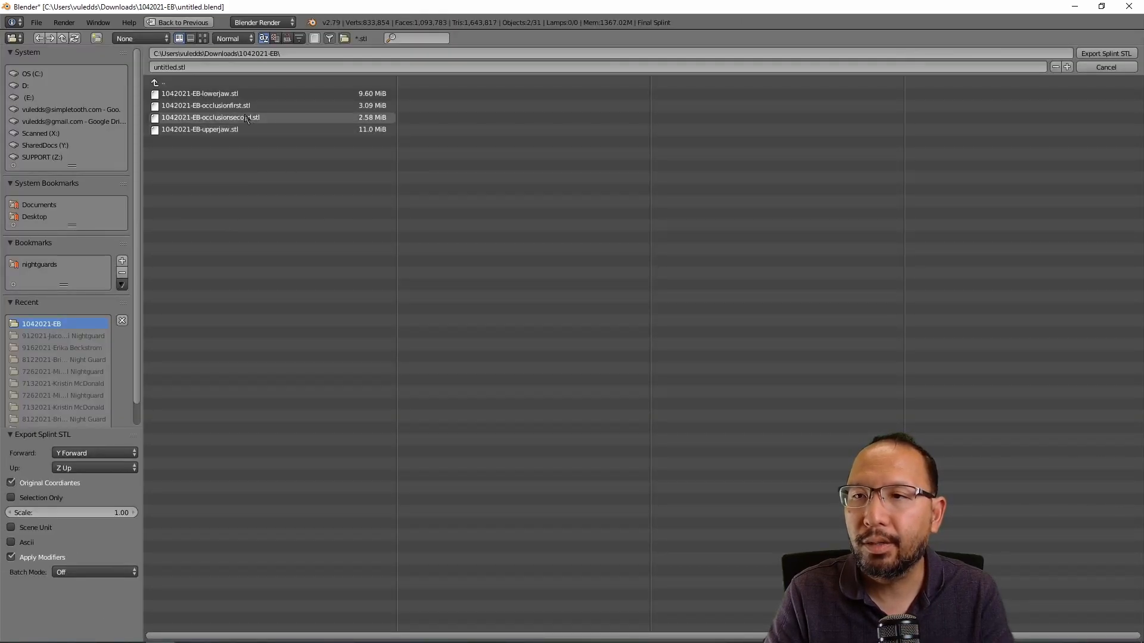
pyautogui.click(262, 66)
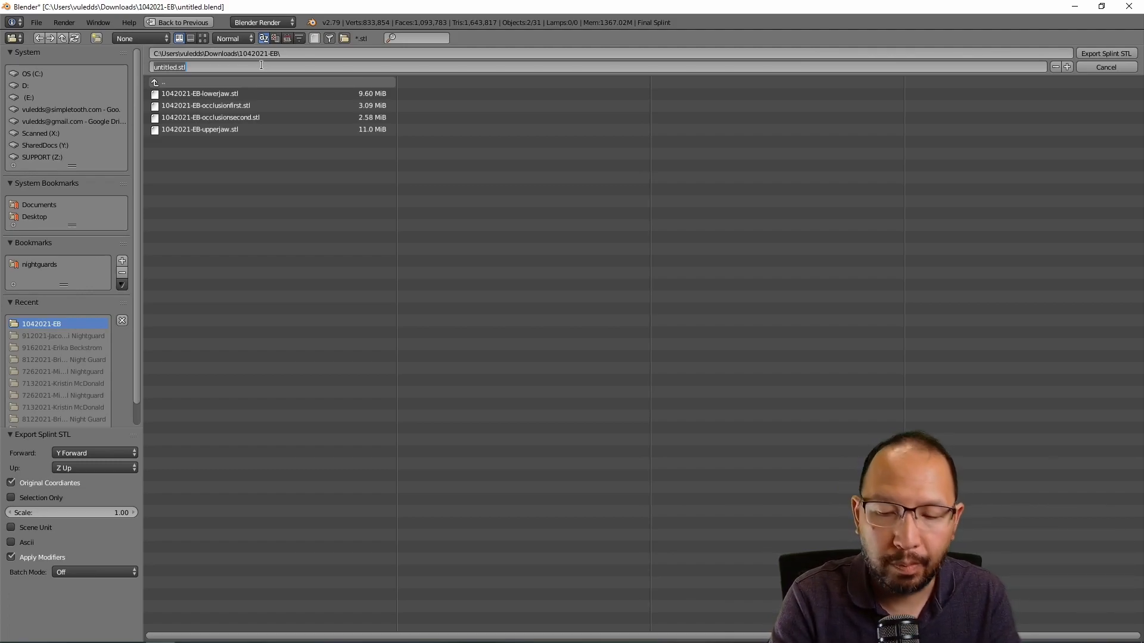
pyautogui.write('E-Bishop.nightguar')
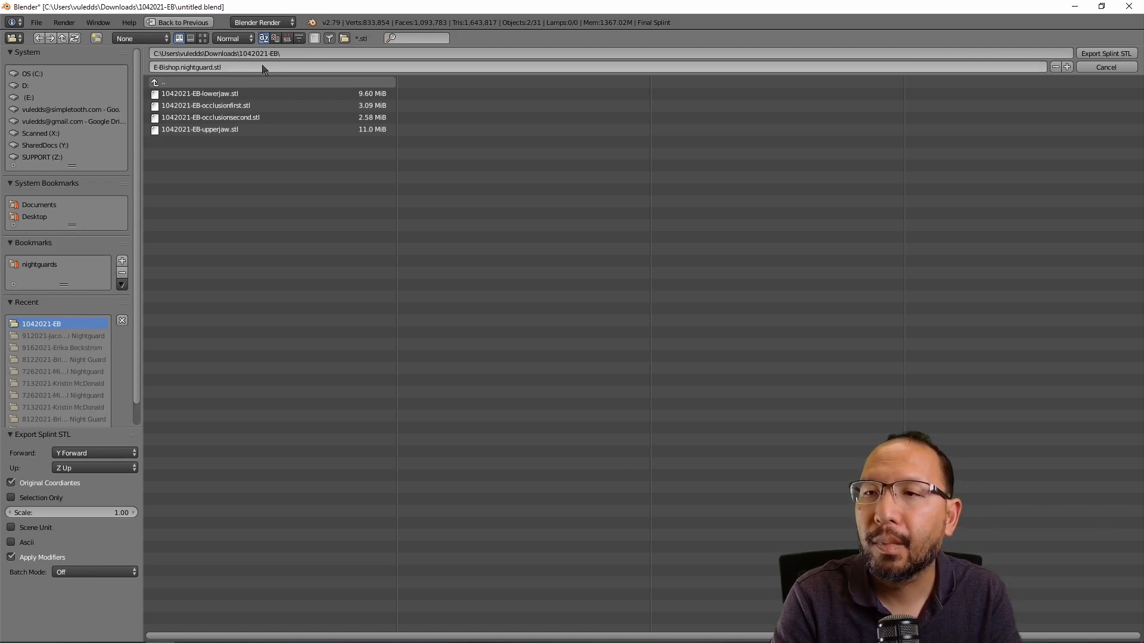
pyautogui.press('Return')
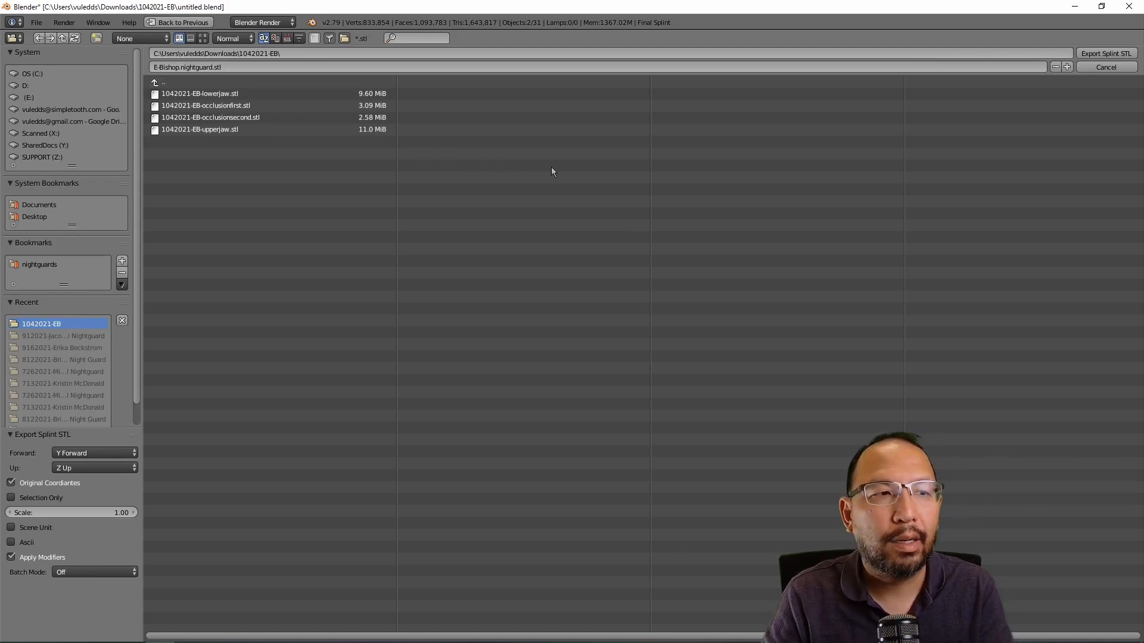
pyautogui.click(1109, 54)
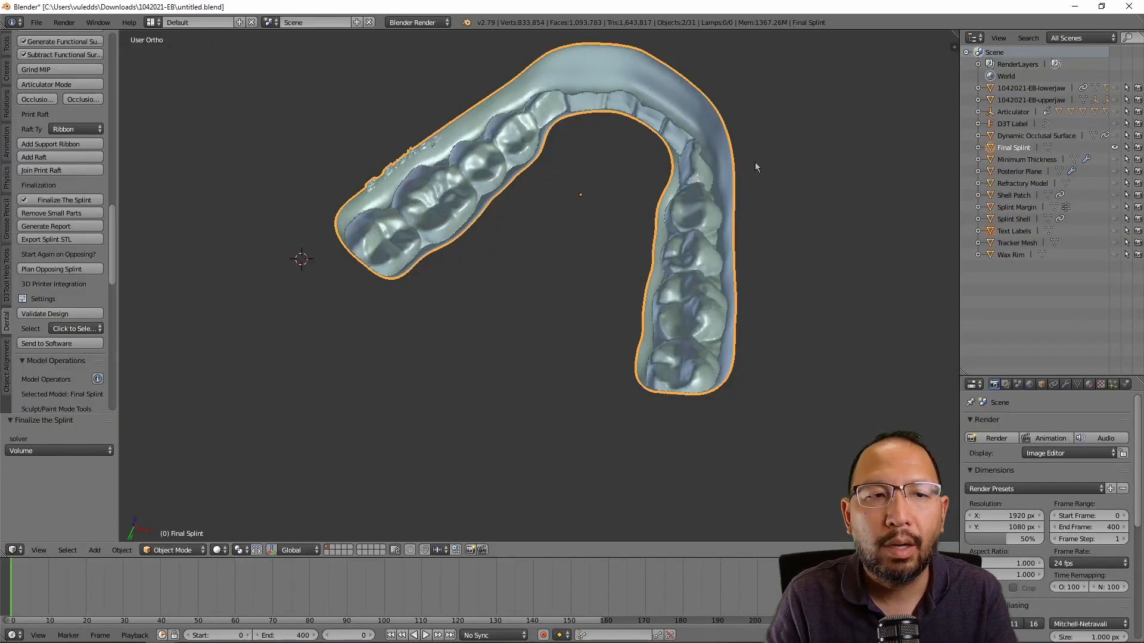
# Step: Save the .blend project from the File menu and orbit the finished splint to a side view
pyautogui.click(37, 26)
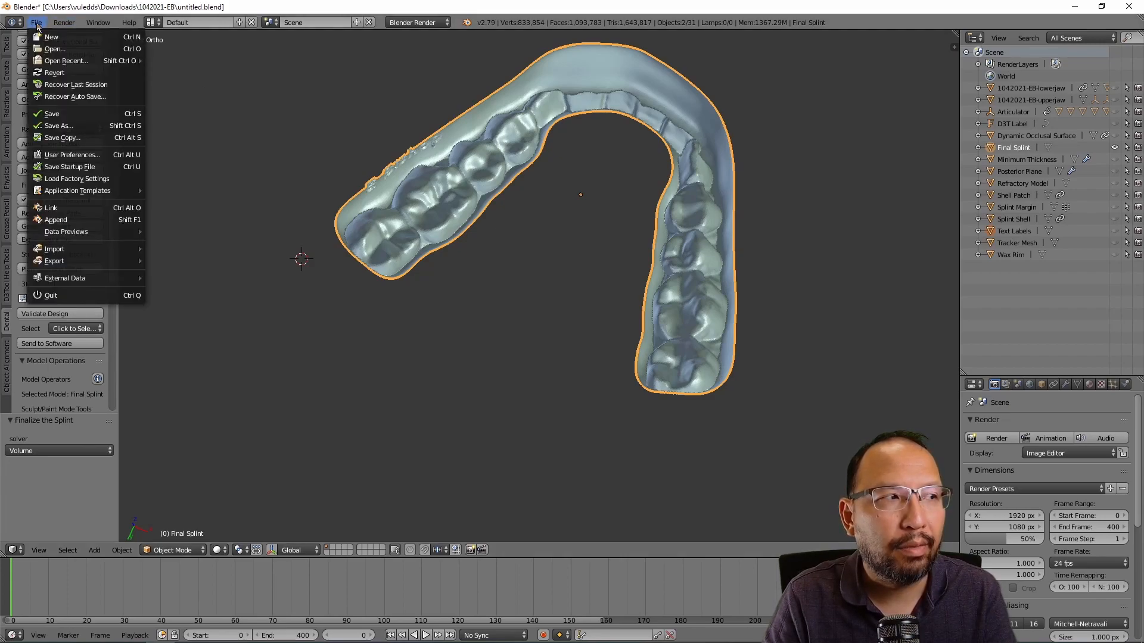
pyautogui.click(58, 118)
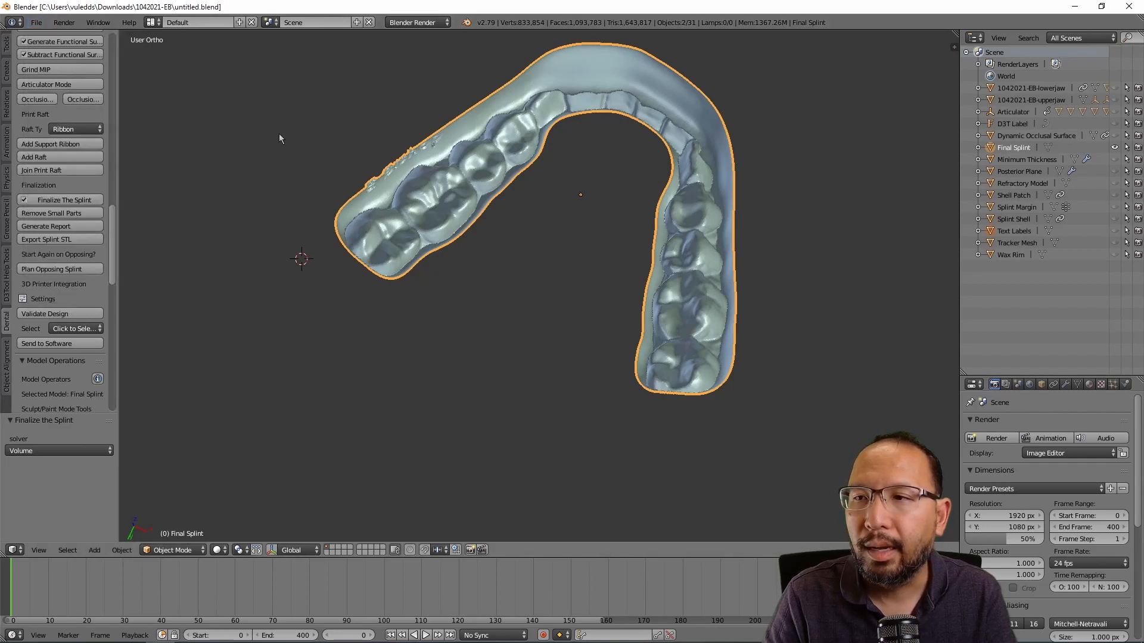
pyautogui.moveTo(564, 196); pyautogui.dragTo(577, 309, button='middle')
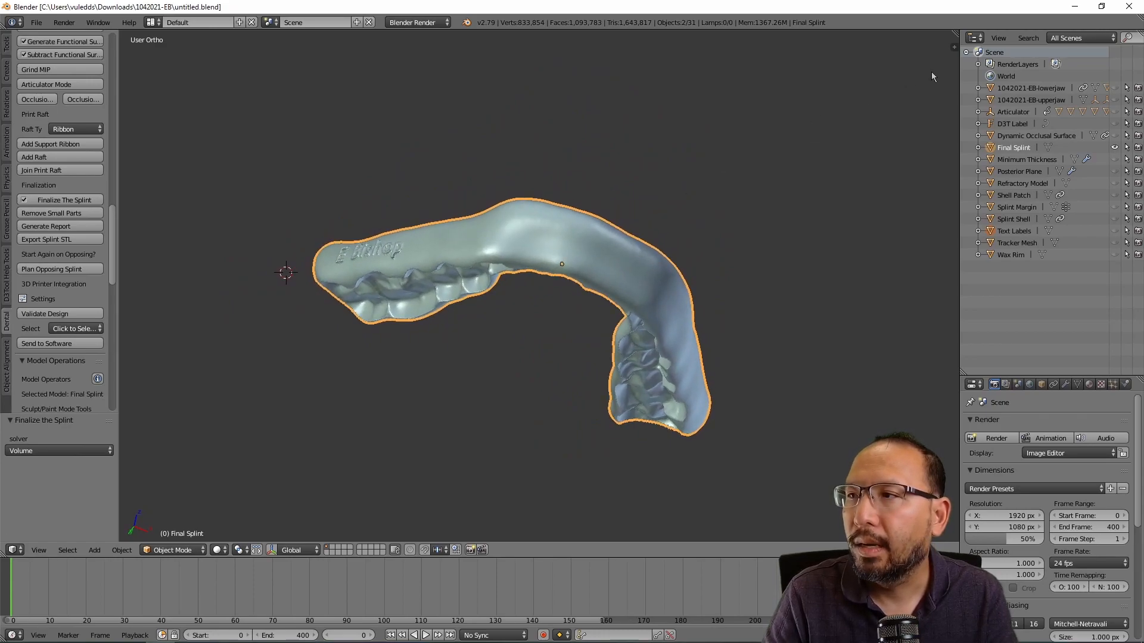